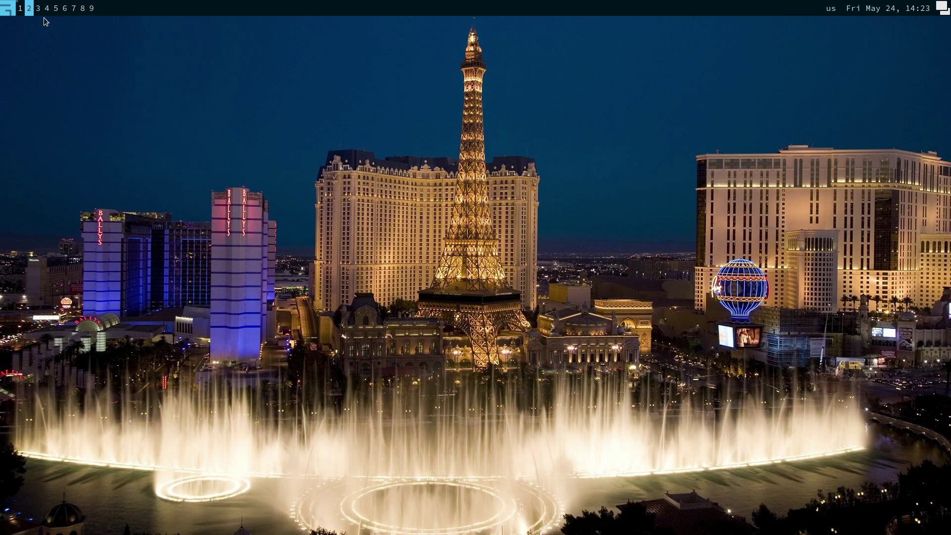
Switch to Awesome tag 1, where Geany has theme.lua open.
click(20, 8)
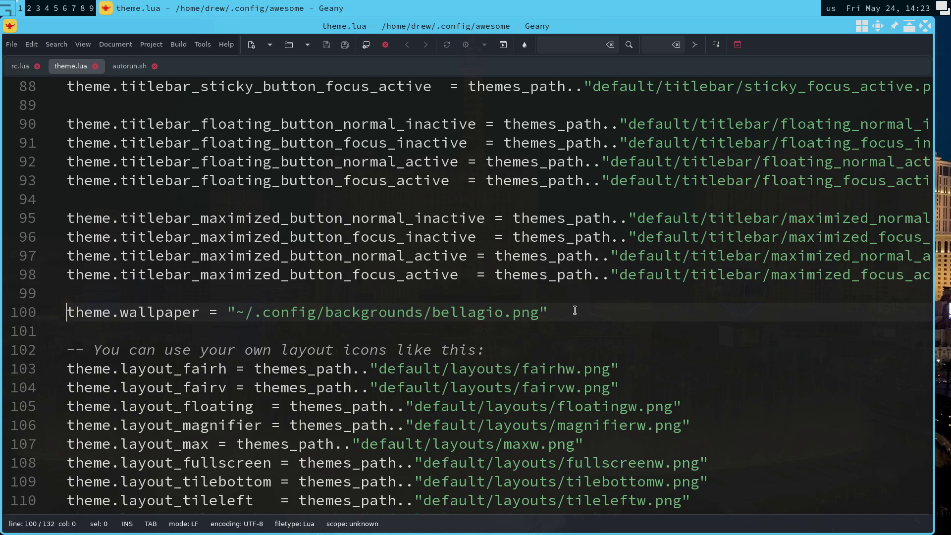
Comment out wallpaper line 100 in theme.lua with -- and save it.
drag(554, 312, 57, 309)
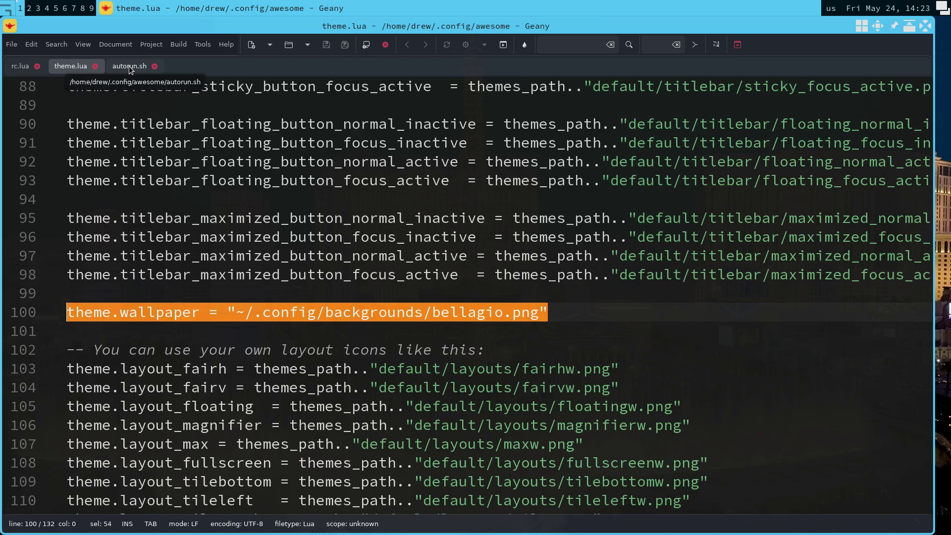
click(66, 313)
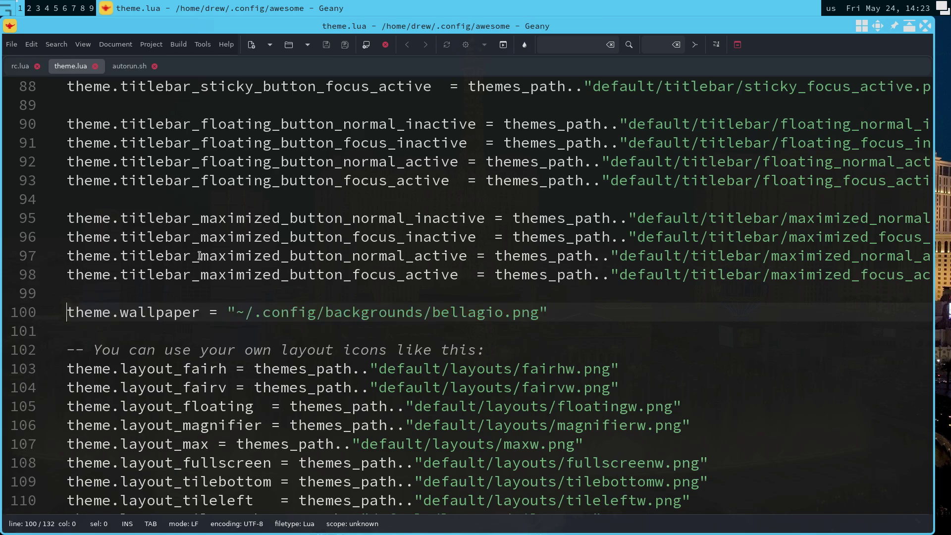
text(--)
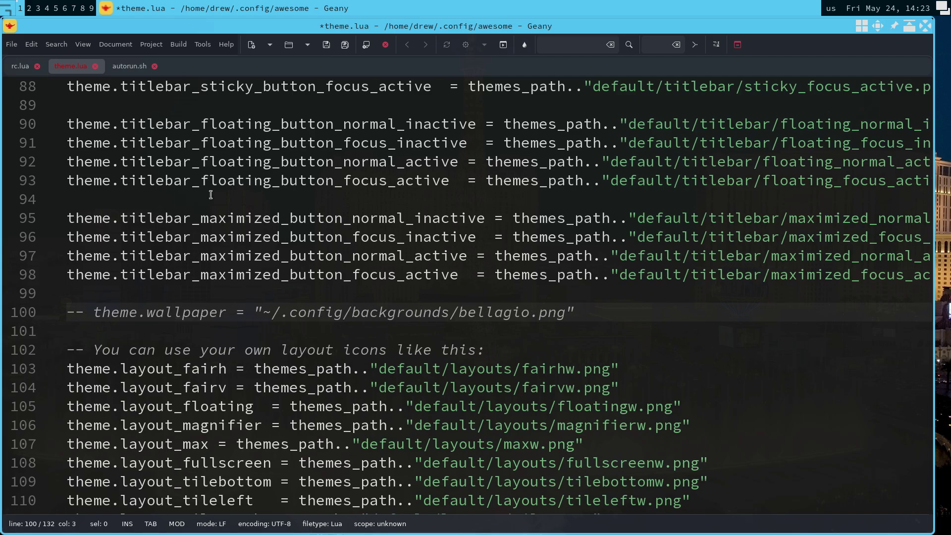
click(325, 44)
Replace the feh line in autorun.sh with 'nitrogen --restore &' and save.
click(129, 67)
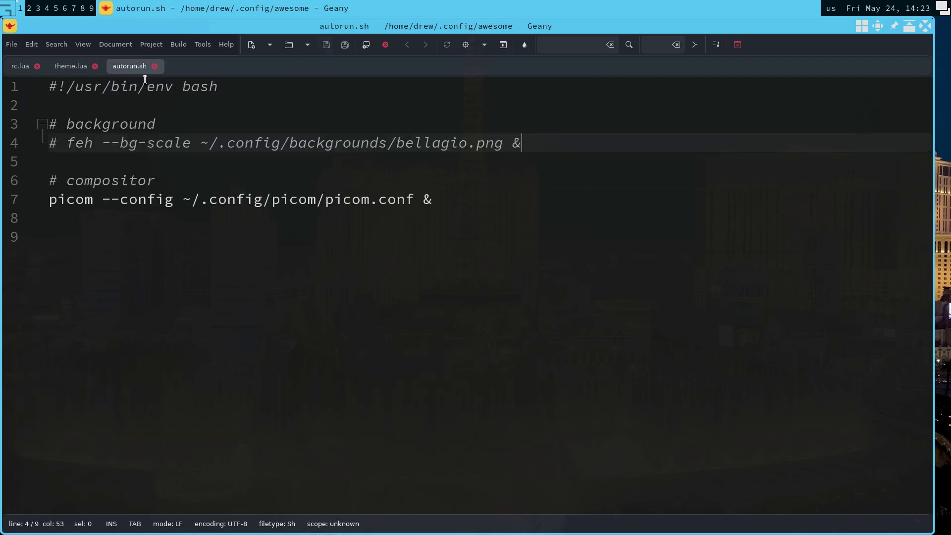
drag(523, 144, 27, 148)
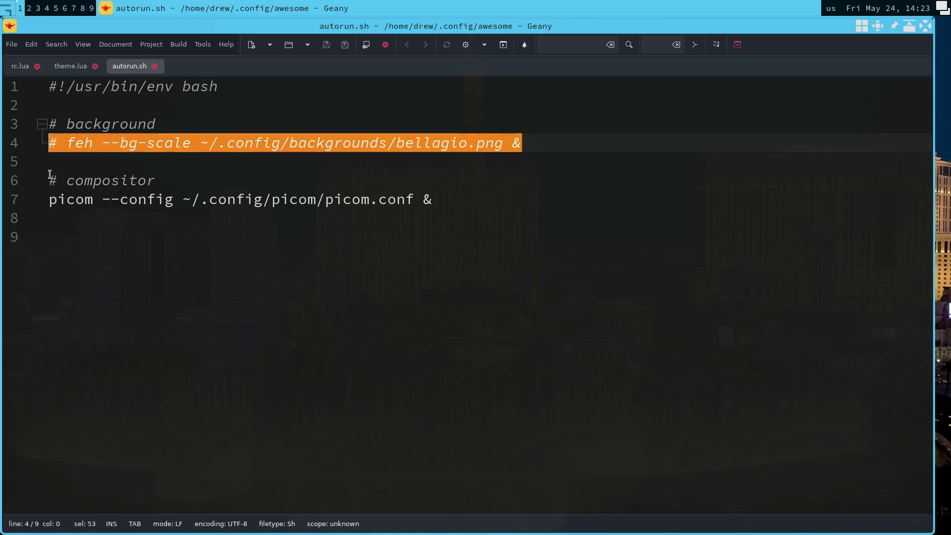
text(nitrogen --restore )
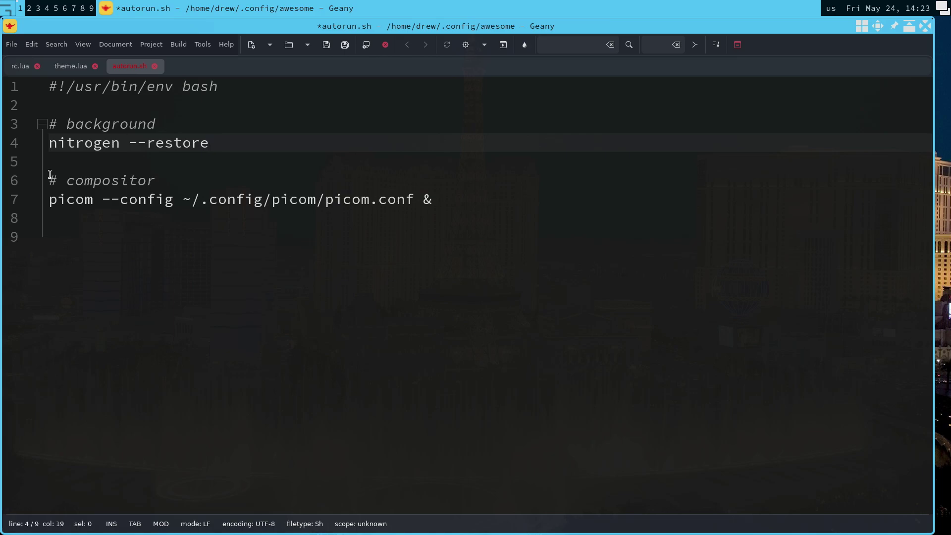
text(&)
click(326, 44)
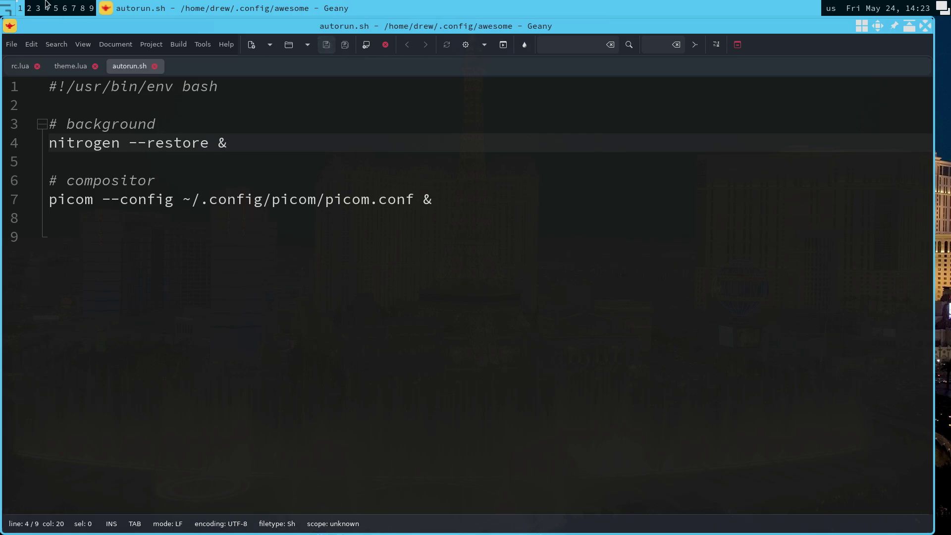
Launch Nitrogen from the Accessories menu and apply the dark wallpaper.
click(9, 14)
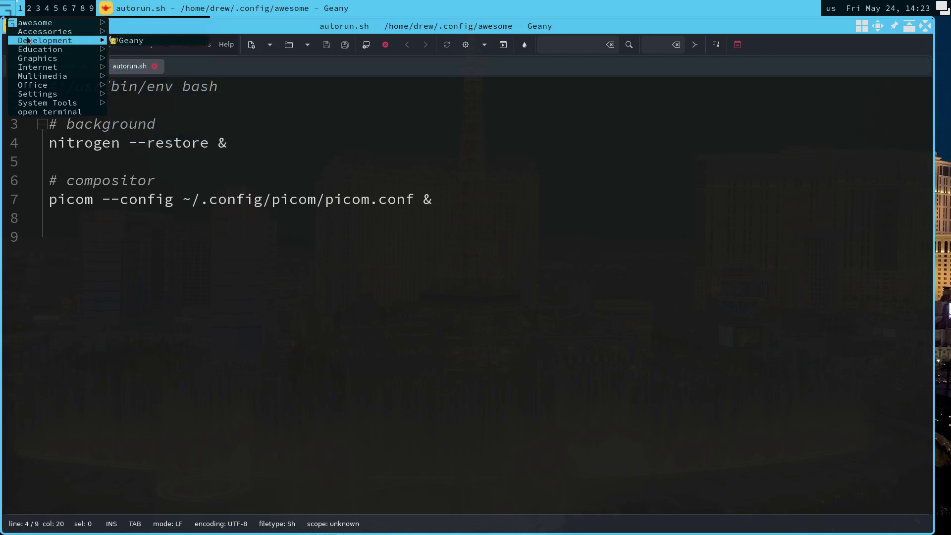
mouse_move(46, 41)
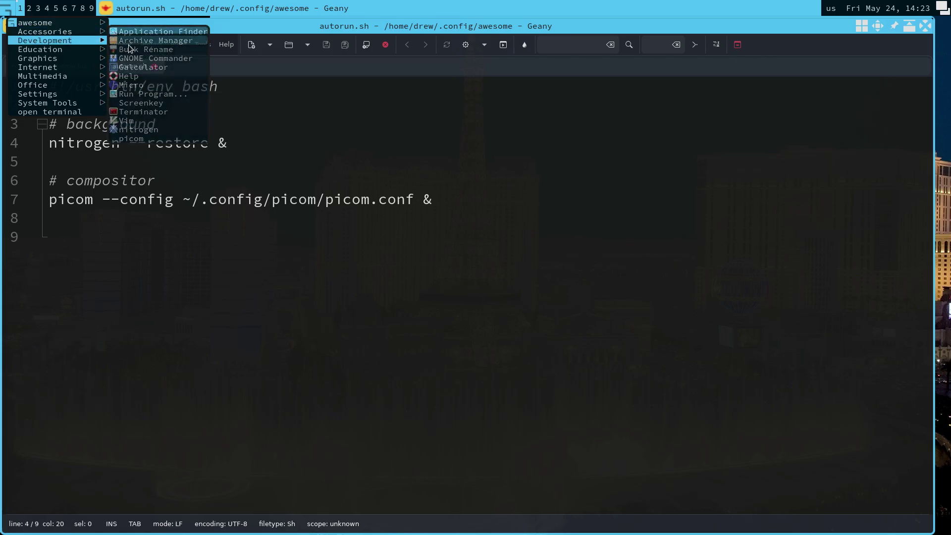
click(146, 129)
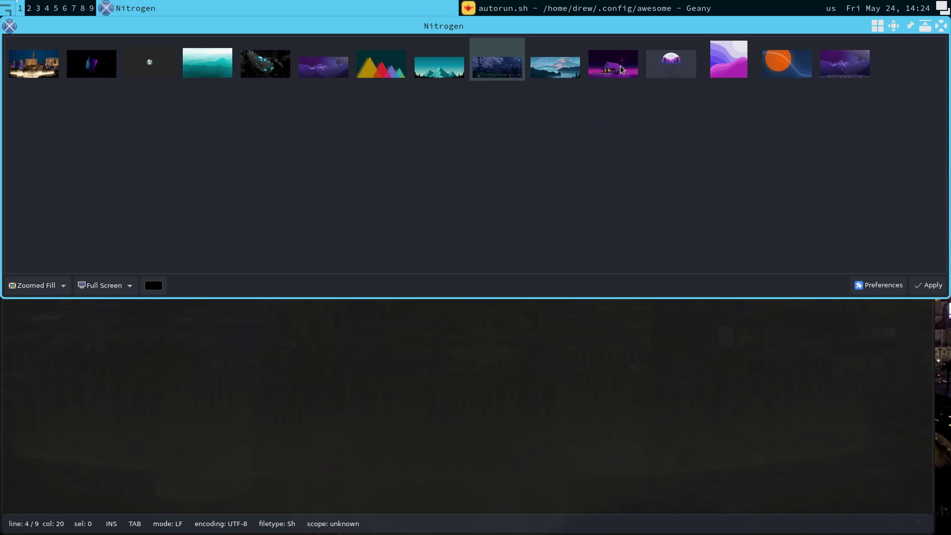
click(266, 66)
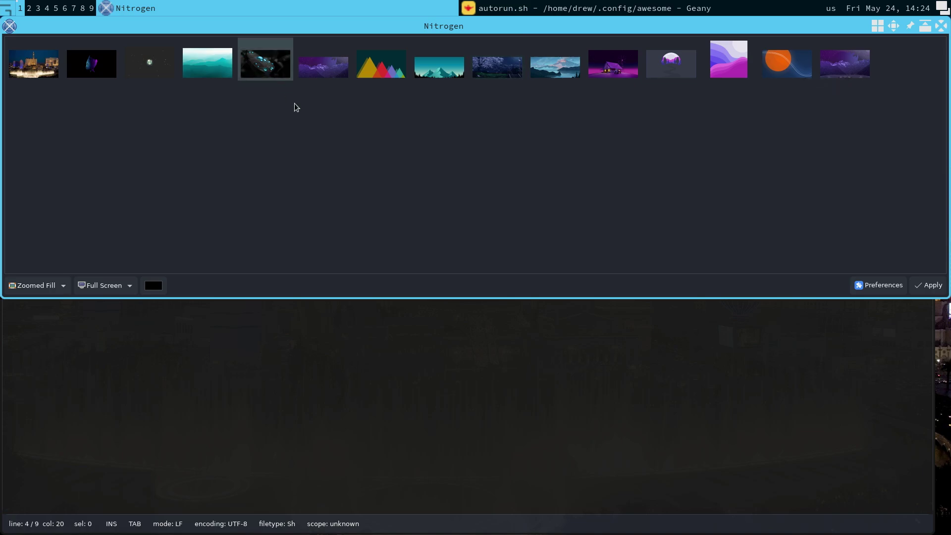
click(930, 286)
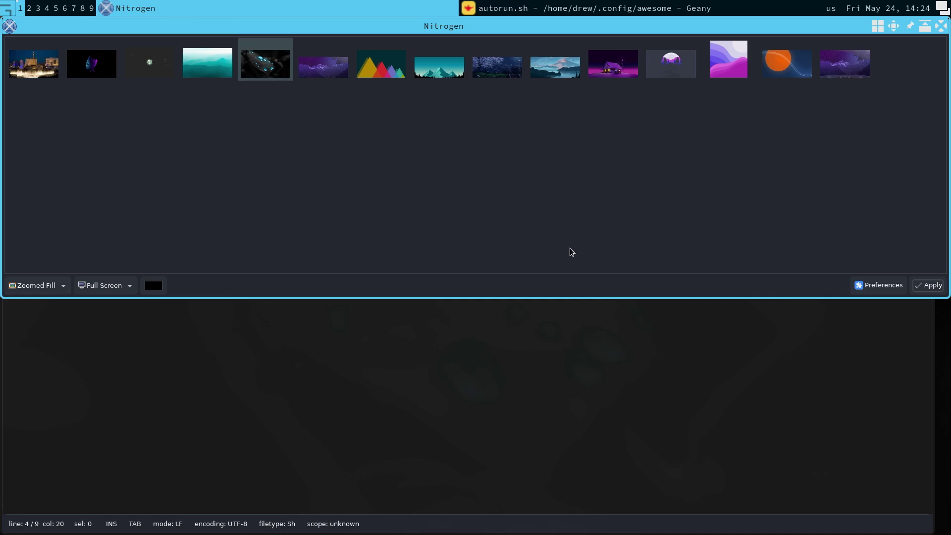
Confirm the backgrounds directory in Nitrogen's preferences and close them.
click(880, 286)
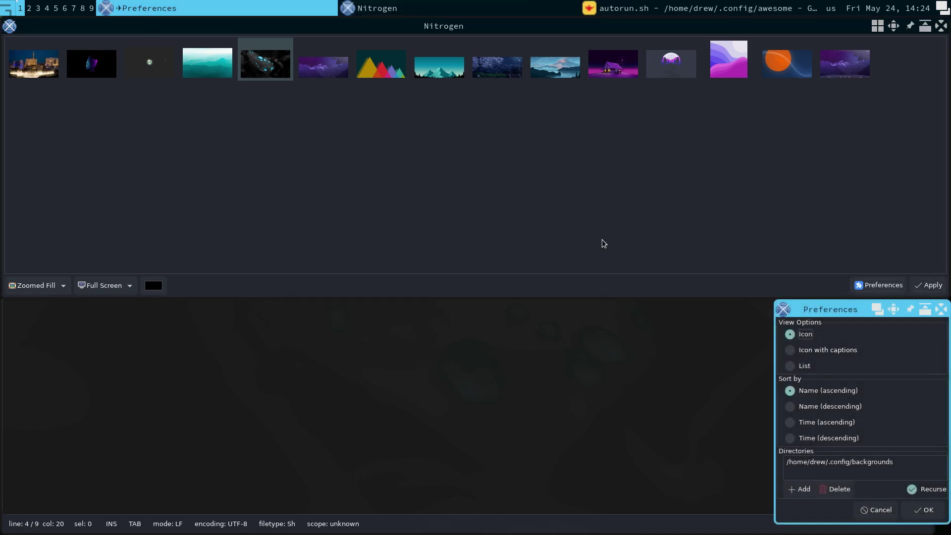
click(904, 465)
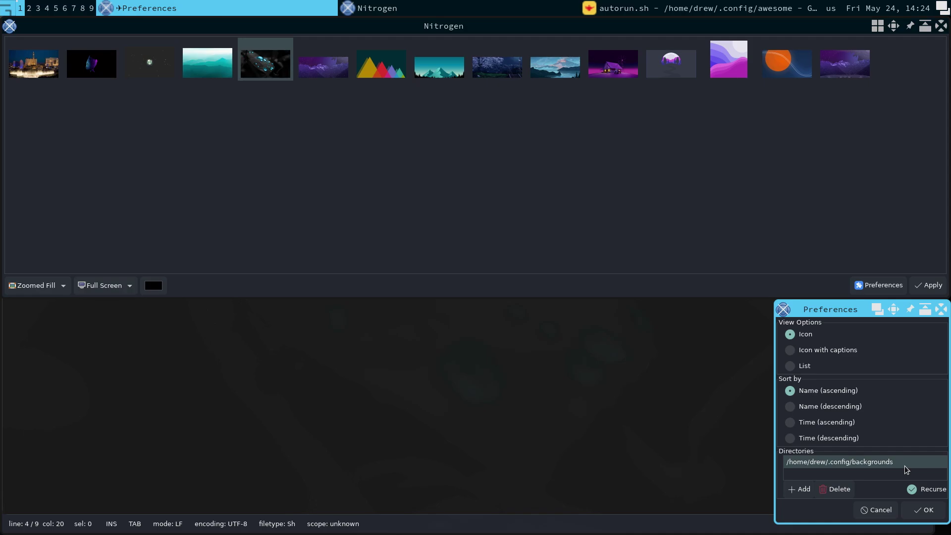
click(925, 513)
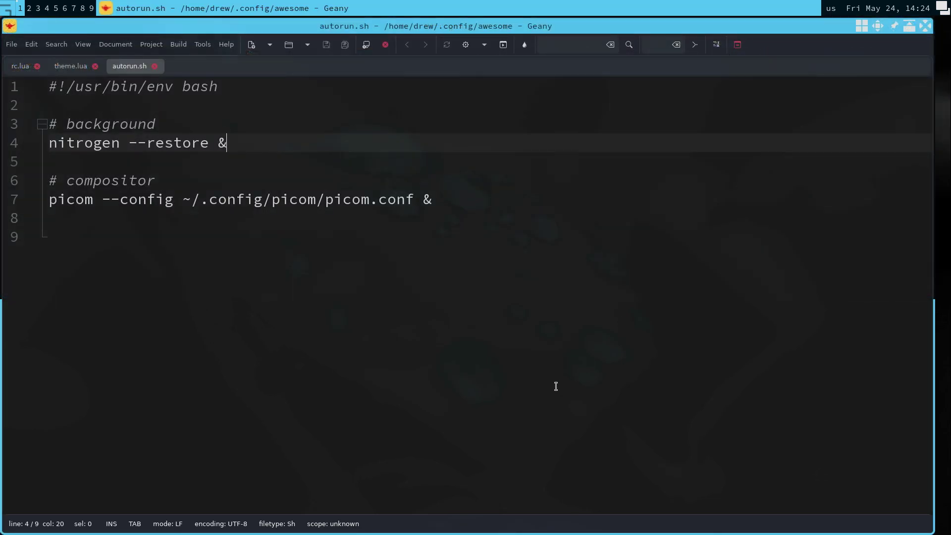
Close Geany, quit Awesome, and log back in at the ly login screen.
key(super+n)
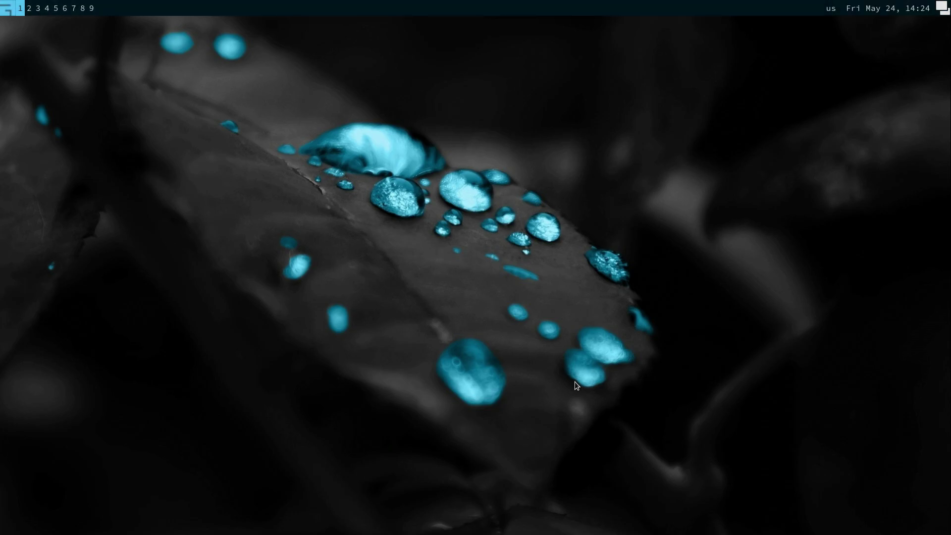
key(super+shift+q)
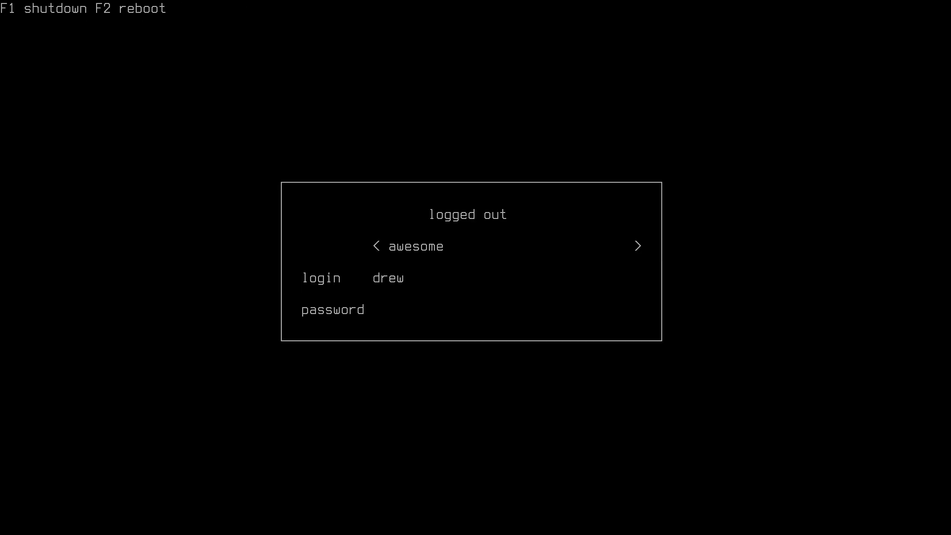
text(**)
key(Return)
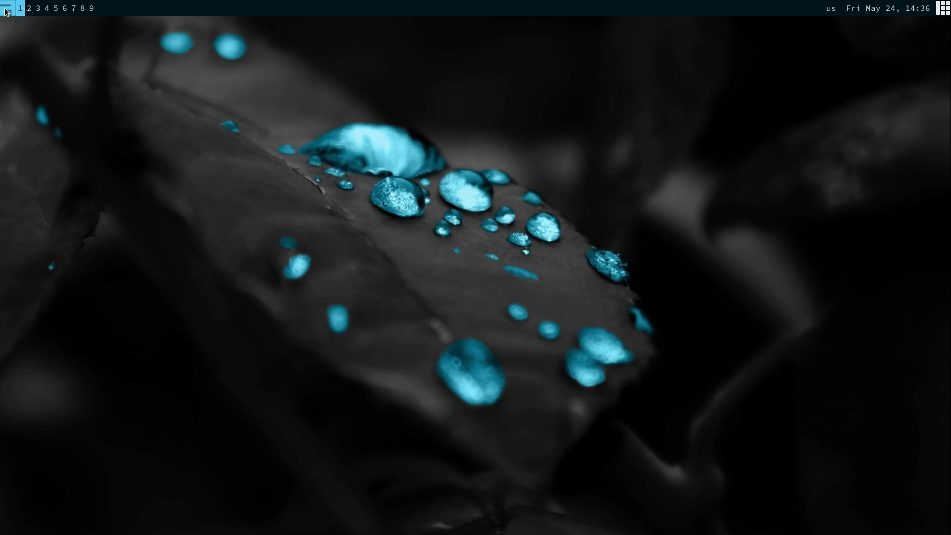
Launch Geany from the Development menu, then briefly open and close a Tilix terminal.
click(5, 10)
mouse_move(44, 40)
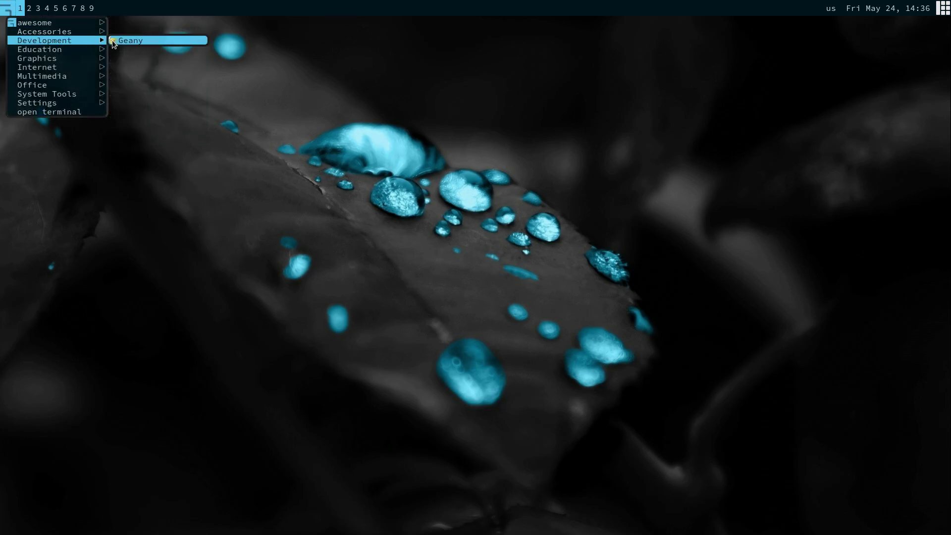
click(114, 41)
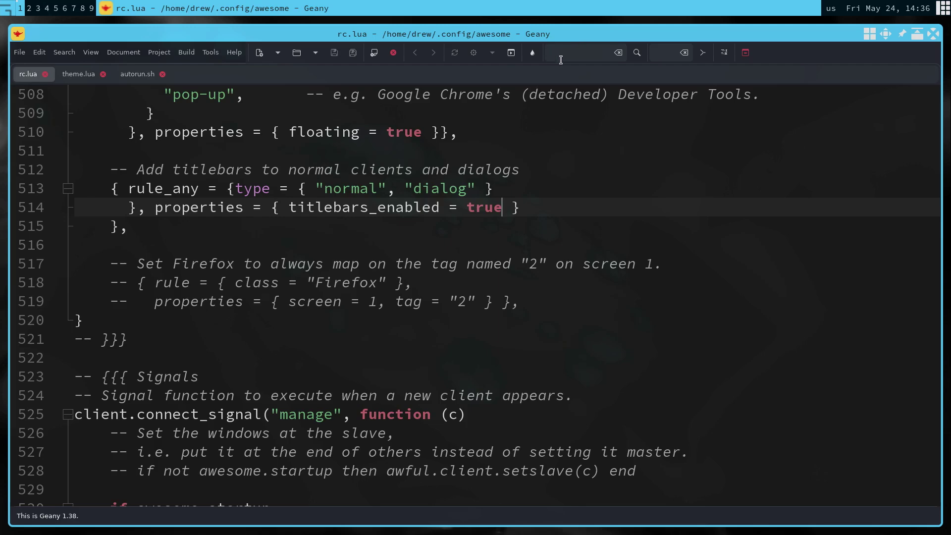
key(super+Return)
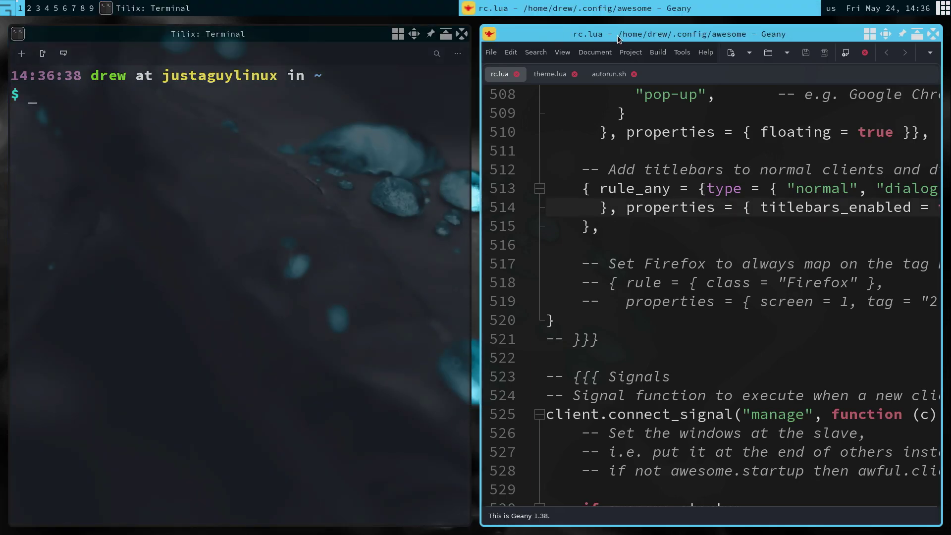
key(super+n)
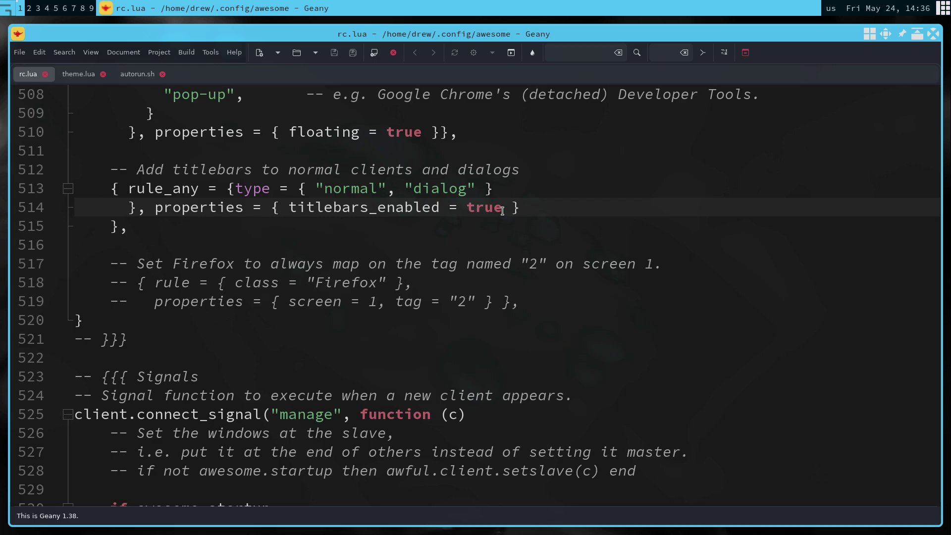
Change titlebars_enabled on line 514 to 'false --[[default = true]]' and save rc.lua.
drag(503, 208, 468, 210)
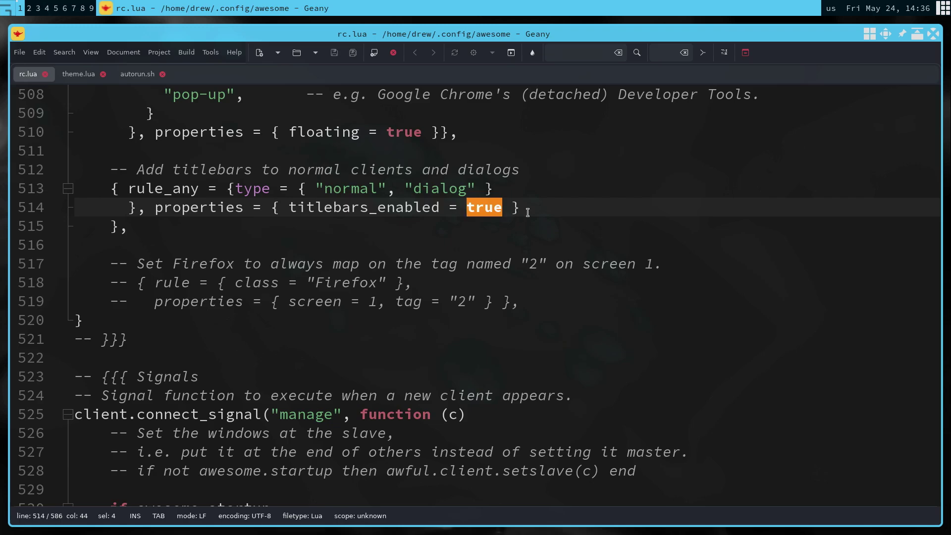
text(false)
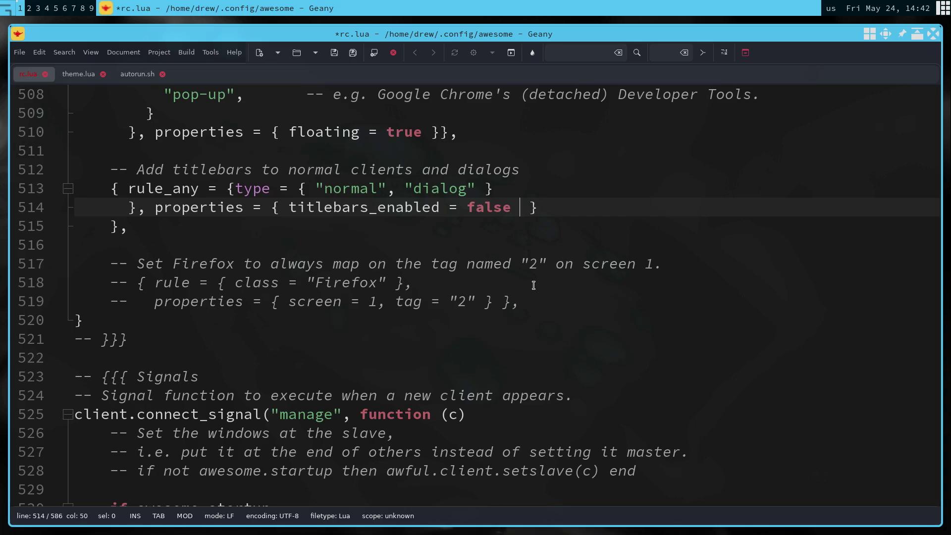
text( --)
text([[defayu)
key(BackSpace)
text(ult = true)
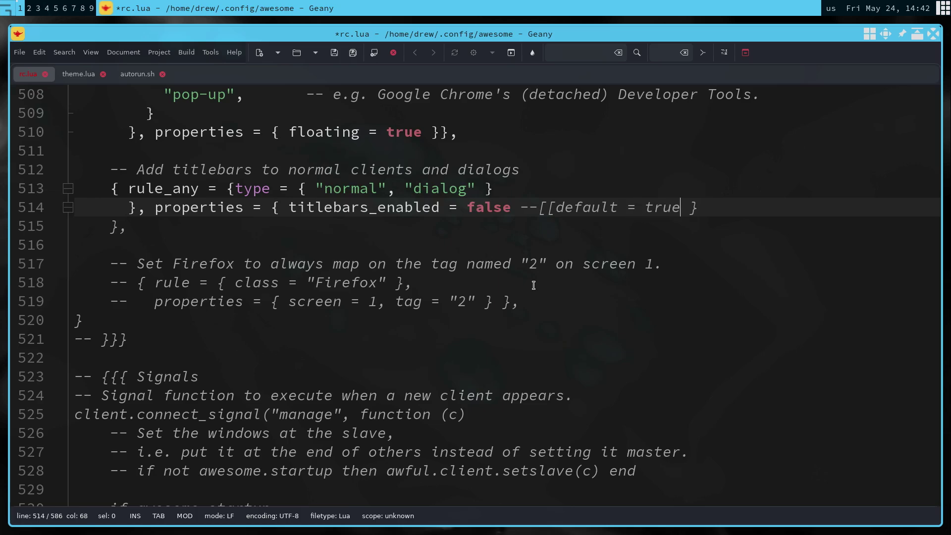
text(]])
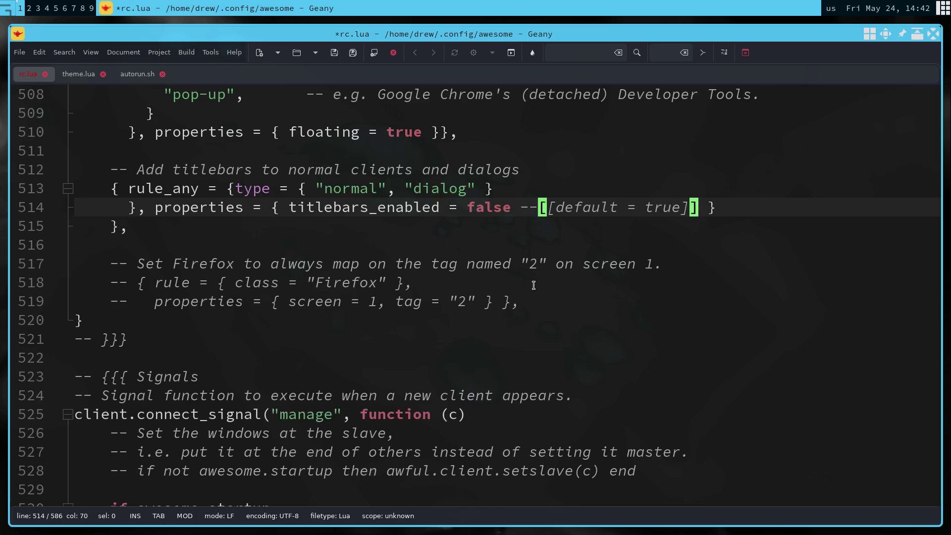
key(ctrl+s)
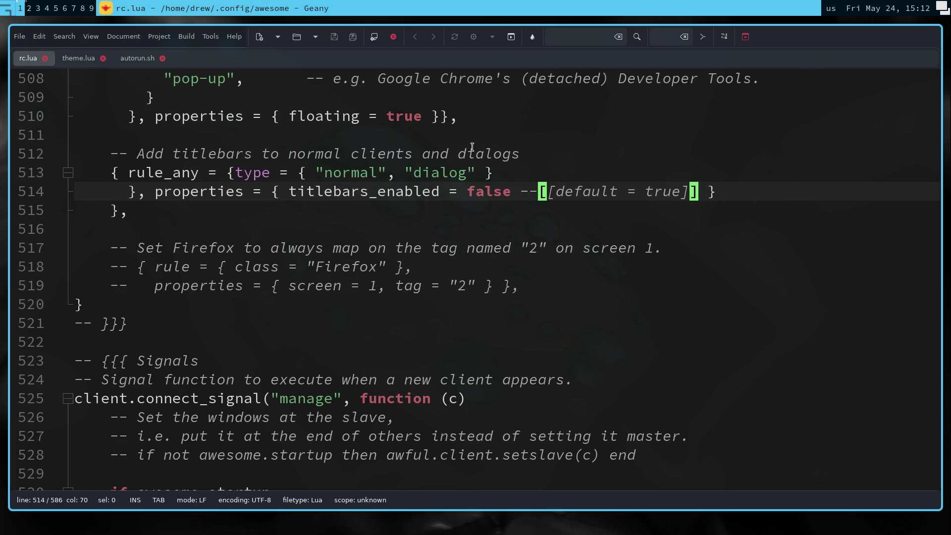
Add a 'start application keybinds' comment after the restore-minimized keybinding on line 332.
key(Page_Up)
key(Page_Up)
key(Page_Up)
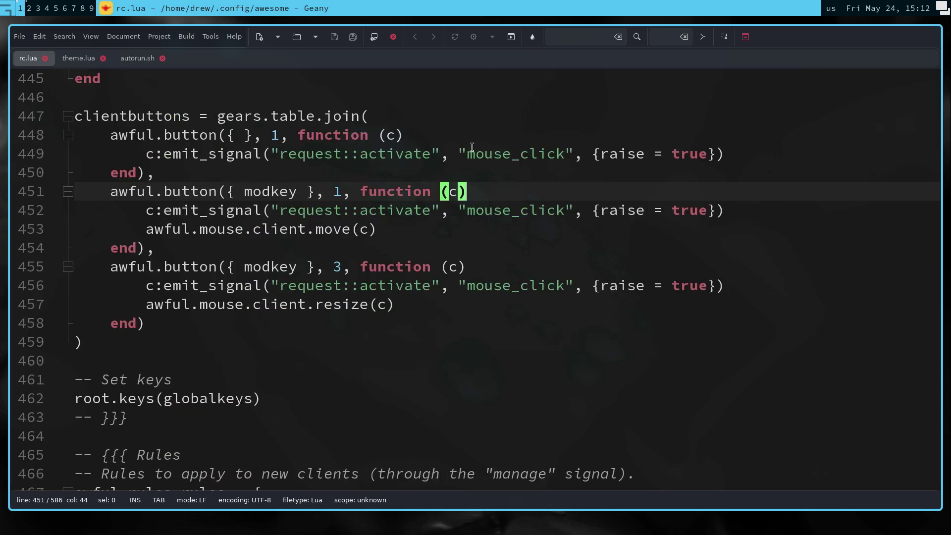
key(Page_Up)
key(Page_Up)
key(Page_Up)
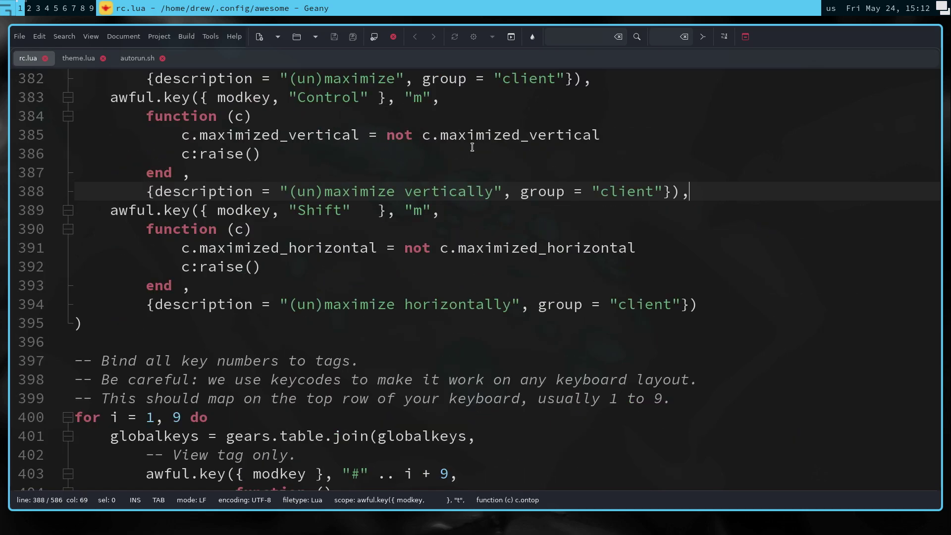
key(Page_Up)
key(Page_Up)
key(Page_Up)
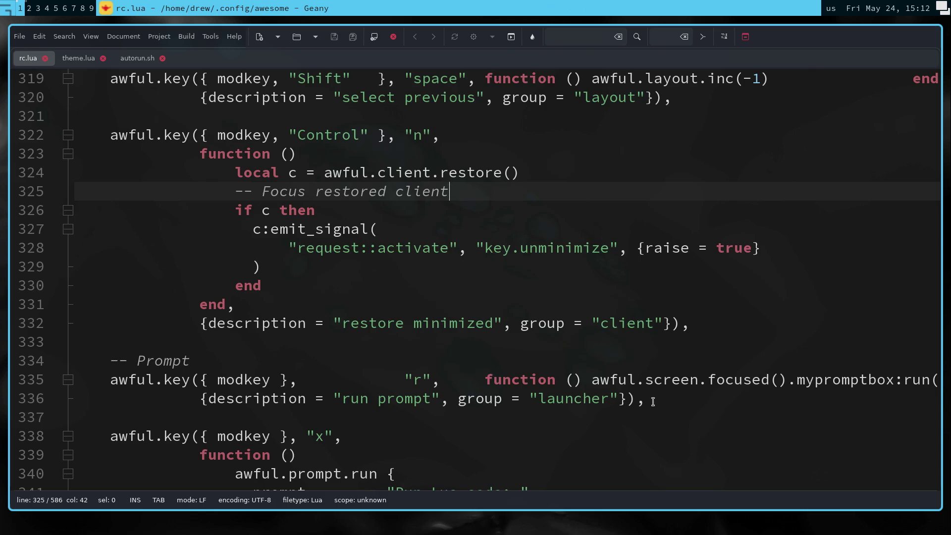
click(695, 326)
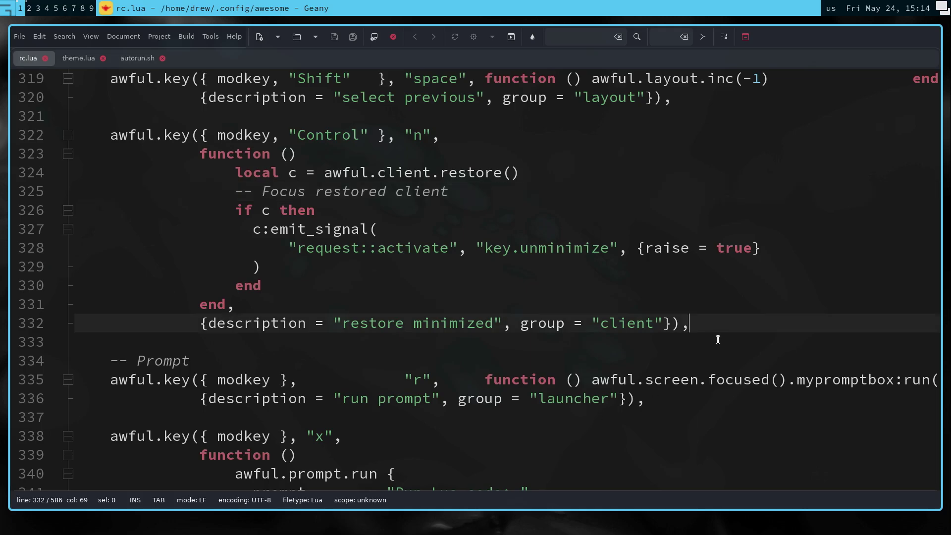
key(Return)
key(Return)
key(BackSpace)
key(BackSpace)
key(BackSpace)
key(BackSpace)
key(BackSpace)
key(BackSpace)
key(BackSpace)
key(BackSpace)
key(BackSpace)
key(BackSpace)
key(BackSpace)
text(-- )
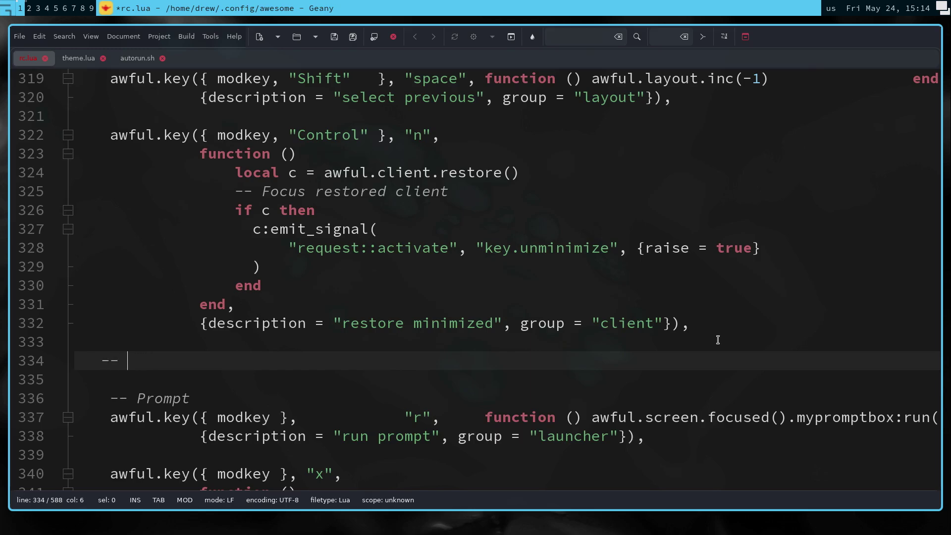
text(start application keybinds)
Add the 'end application keybinds' marker with blank lines between, and select the run-prompt keybinding.
key(Return)
key(Return)
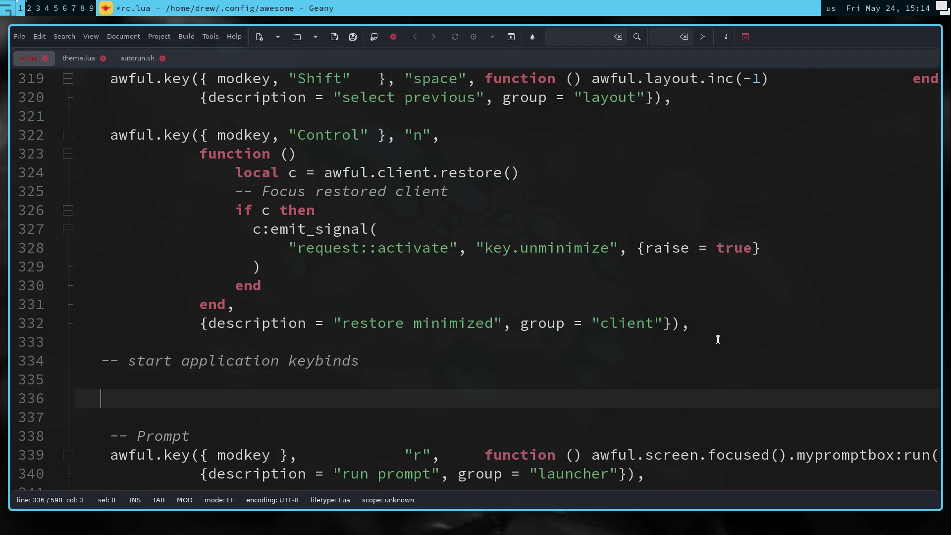
text(-- end application keybinds)
key(Up)
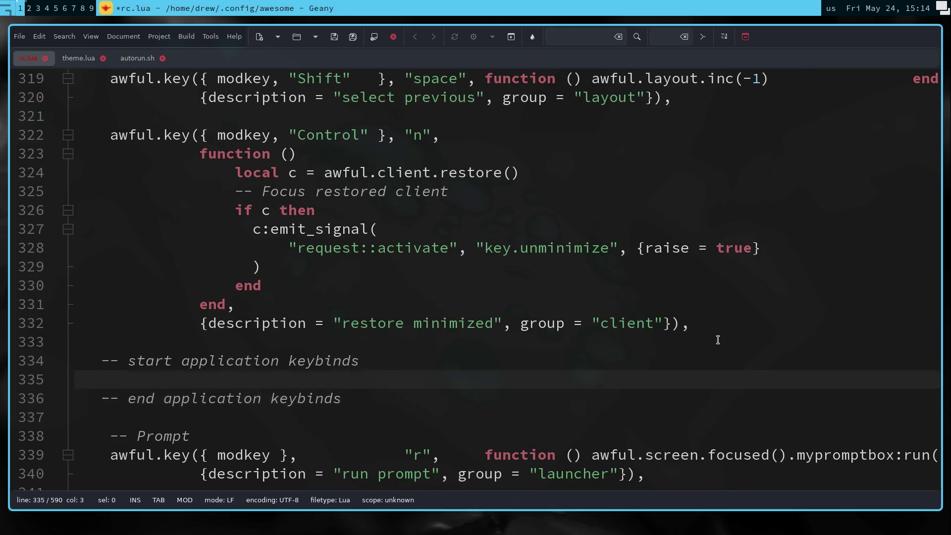
key(Return)
key(Return)
key(Up)
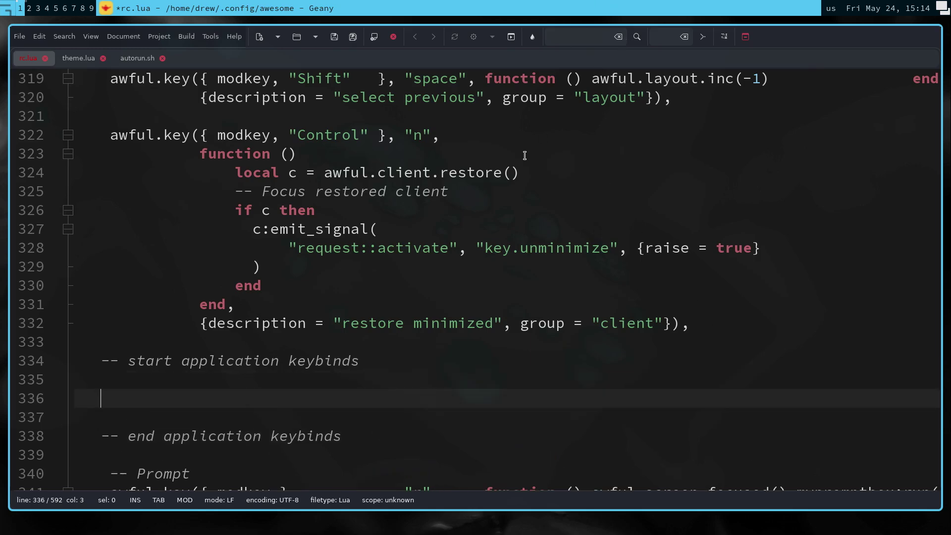
scroll(524, 156, down, 3)
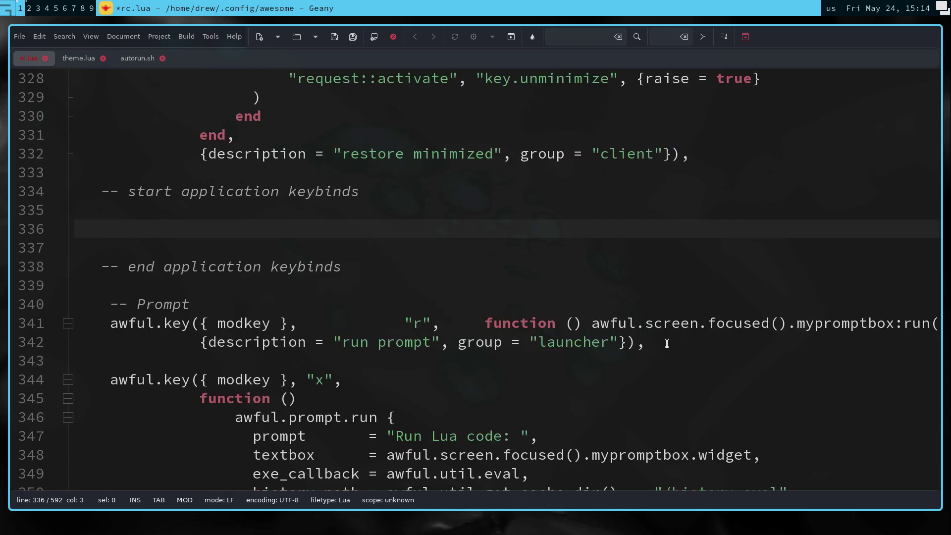
mouse_move(668, 345)
mouse_down()
mouse_move(116, 336)
mouse_move(44, 323)
mouse_up()
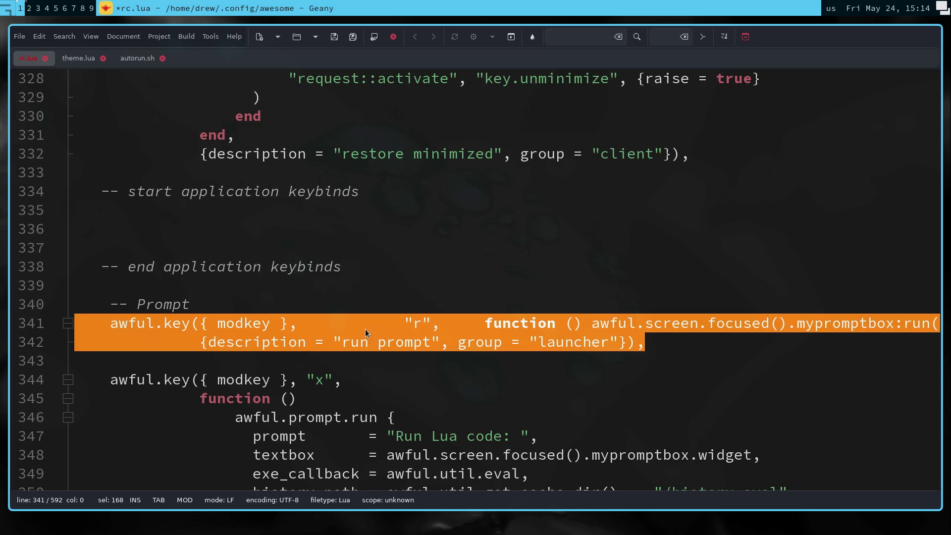
Copy the run-prompt keybinding and paste it between the application keybind markers.
right_click(366, 328)
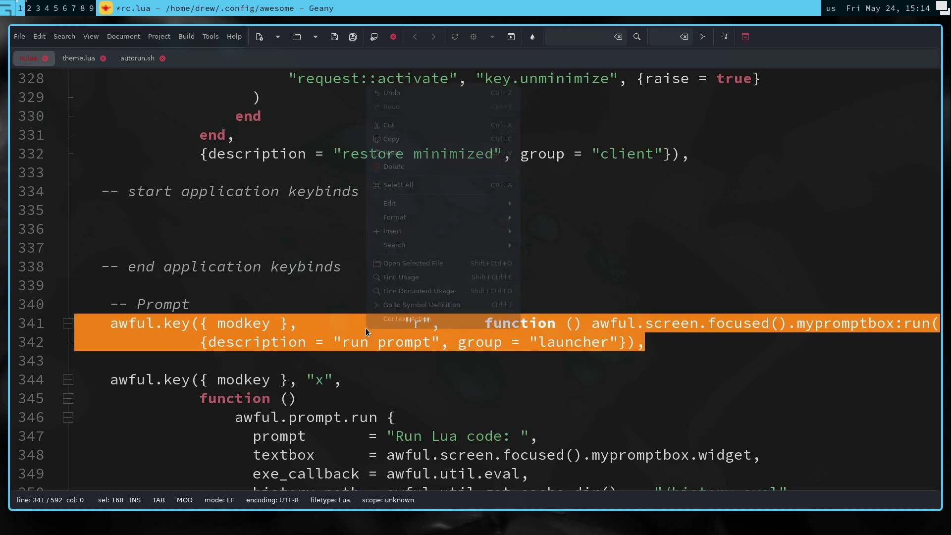
click(391, 139)
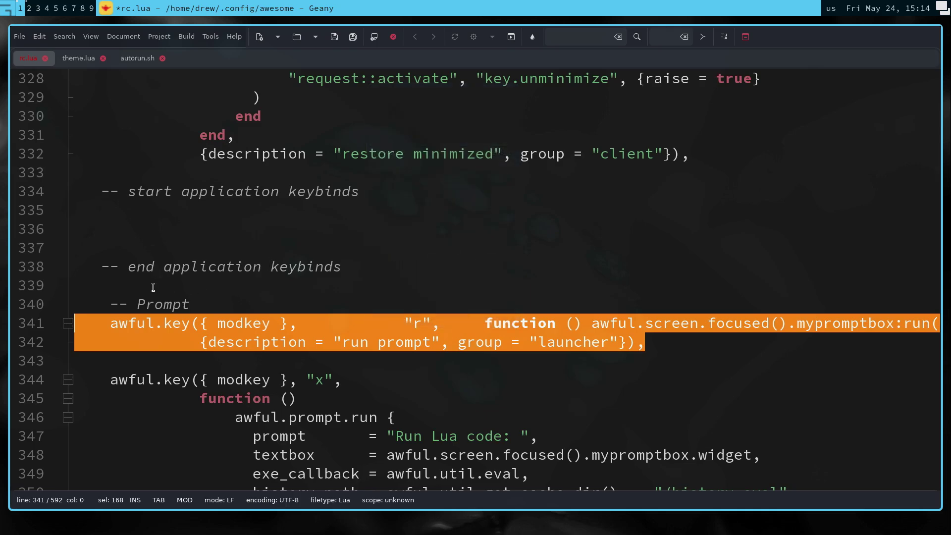
click(118, 213)
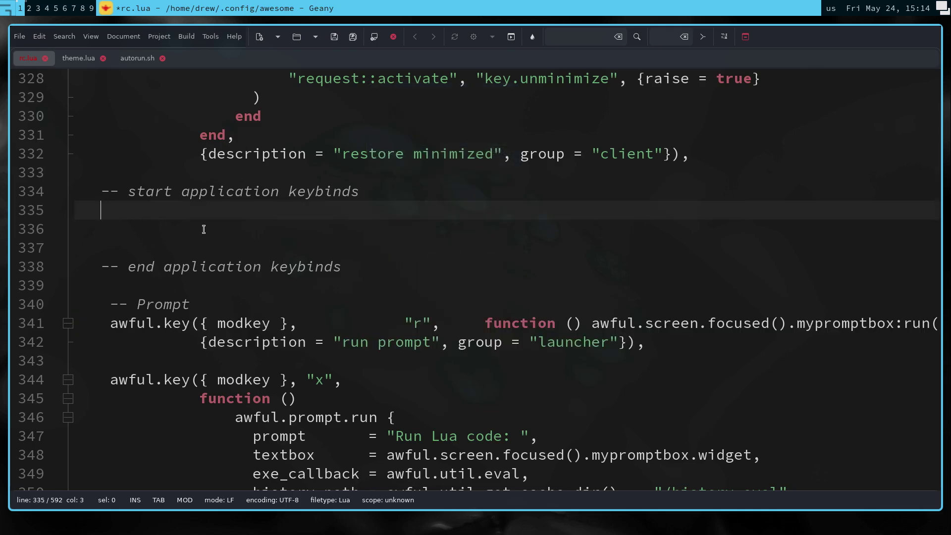
key(ctrl+v)
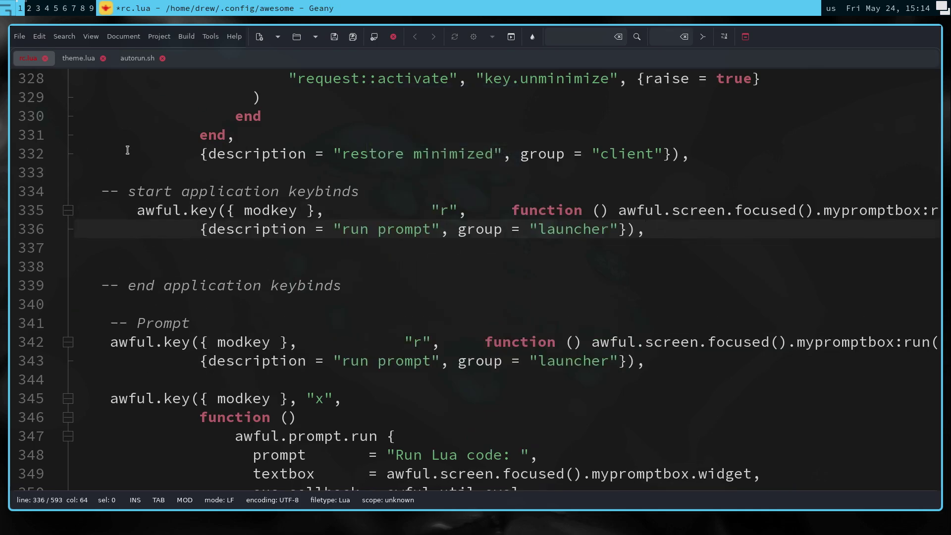
Strip the pasted keybinding's extra indentation and spacing, and select its prompt call.
key(Up)
key(Home)
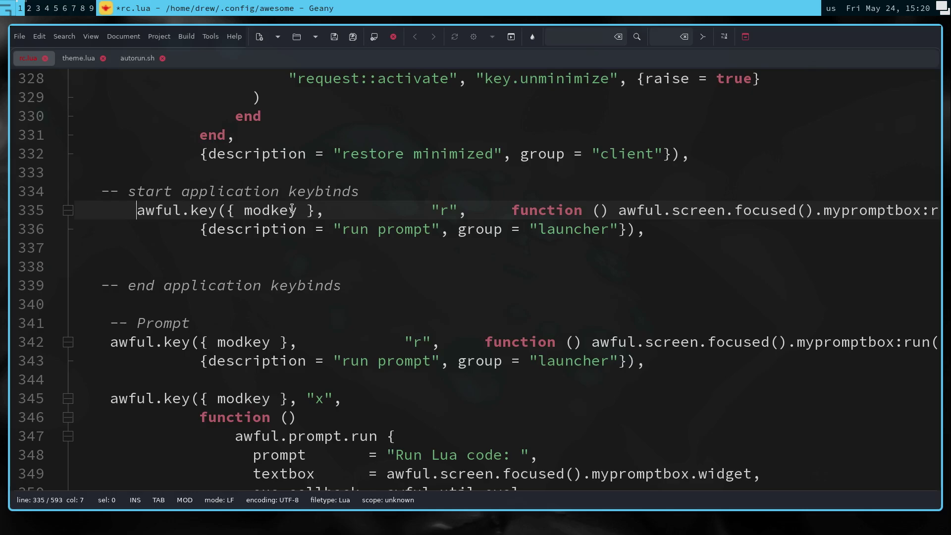
shift+click(77, 199)
key(Right)
key(shift+Home)
key(Delete)
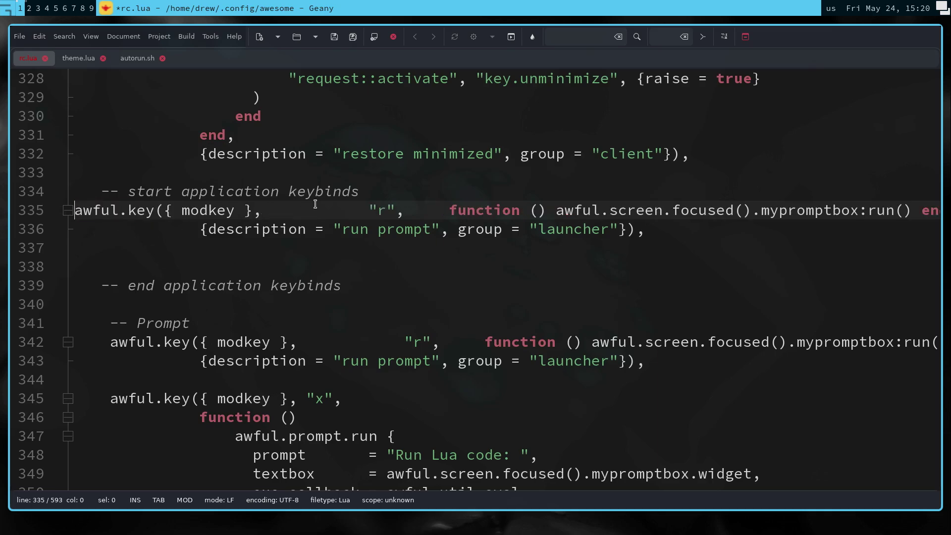
drag(362, 212, 271, 211)
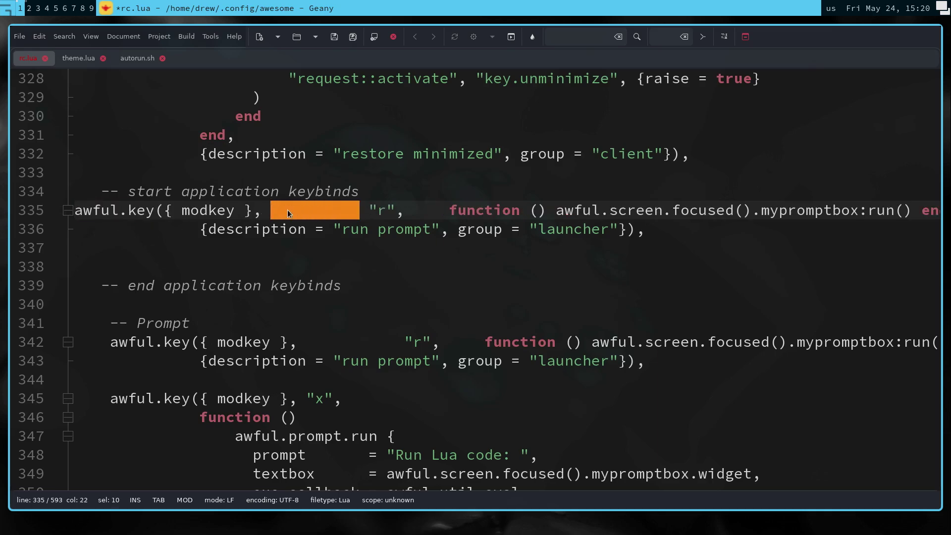
key(Delete)
key(BackSpace)
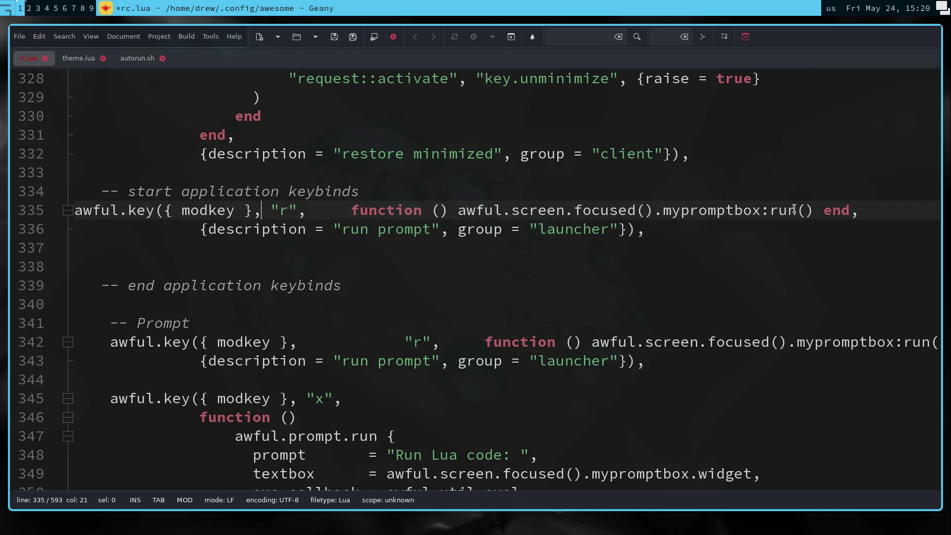
drag(796, 211, 511, 213)
Fill the empty call with util.spawn("firefox-esr"), change key "r" to "b", and describe it "browser".
key(Delete)
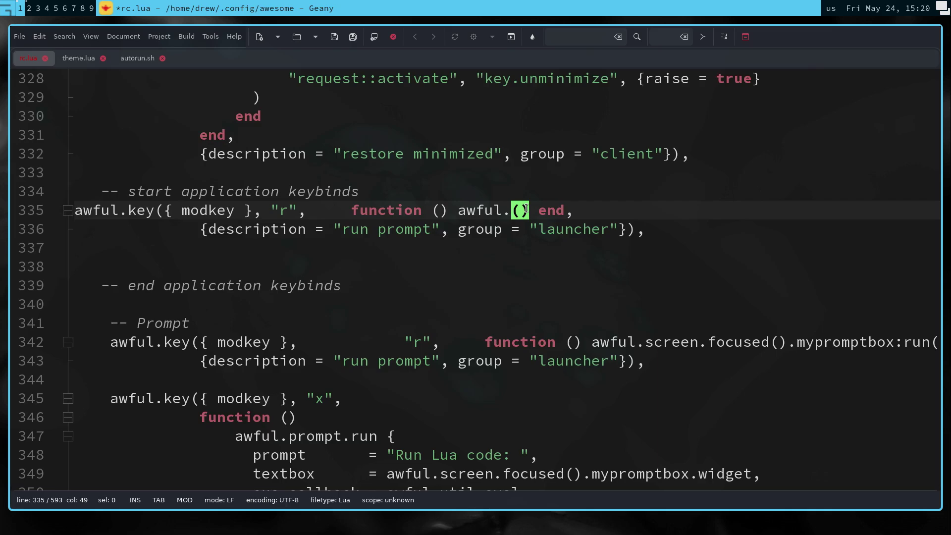
text(util.spawn()
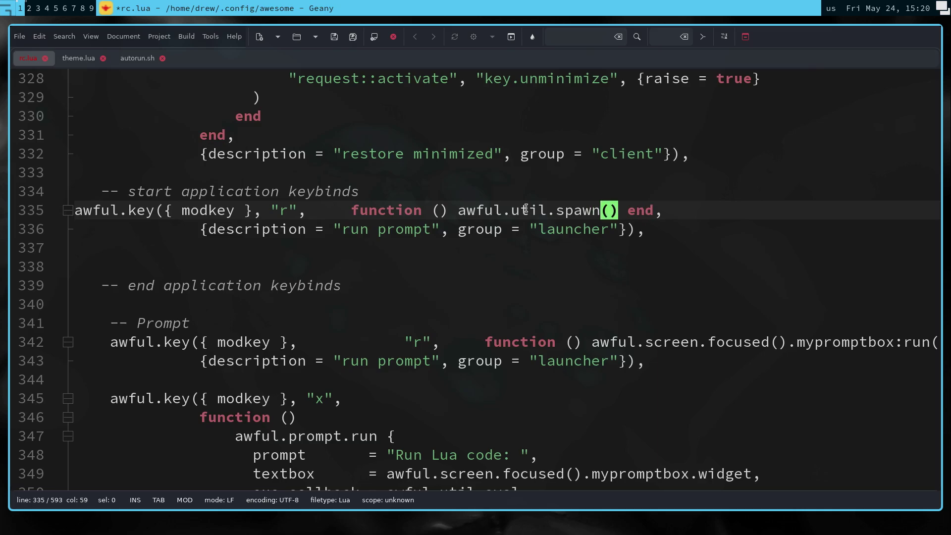
text(")
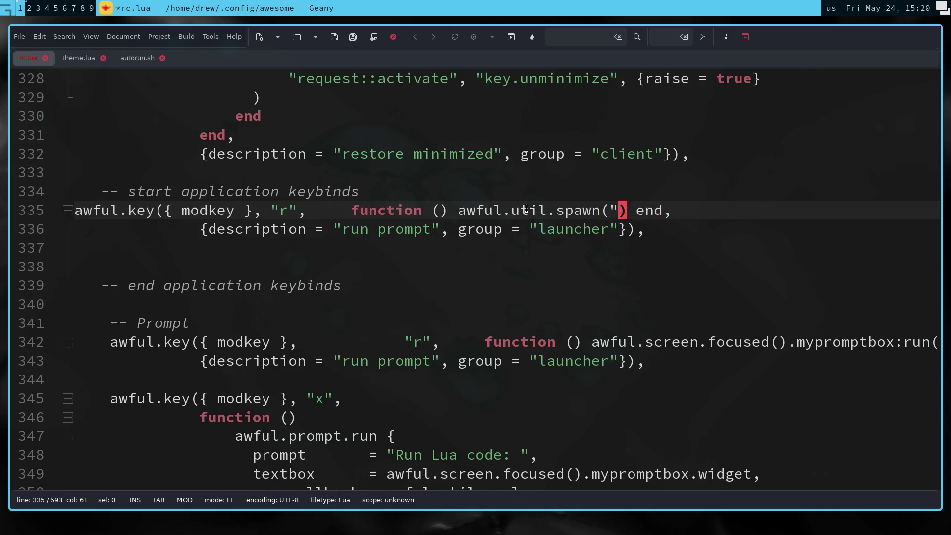
text(firefox-esr)
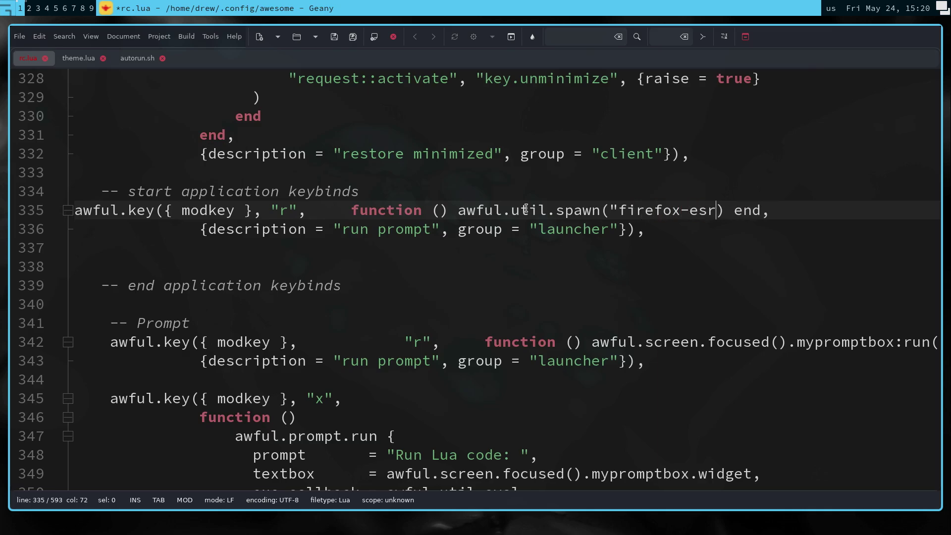
text(")
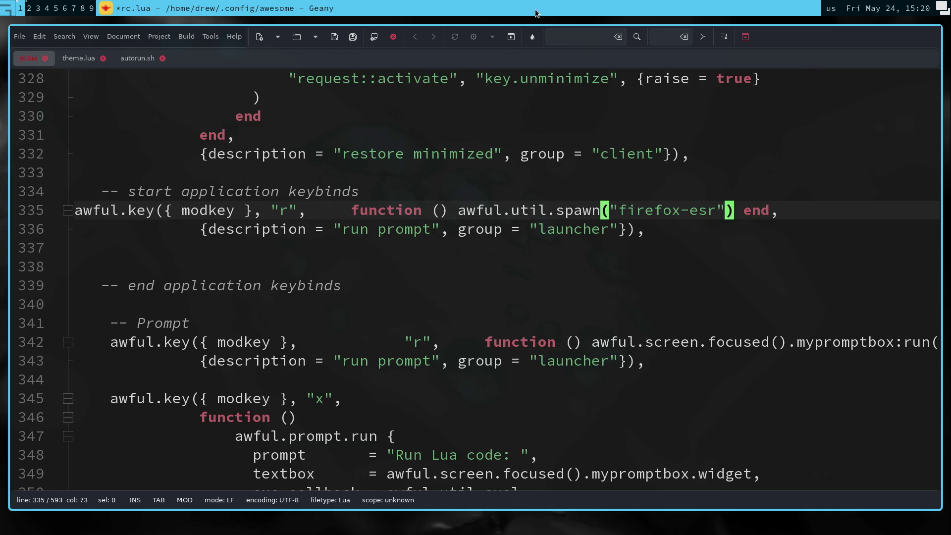
click(285, 211)
key(BackSpace)
text(b)
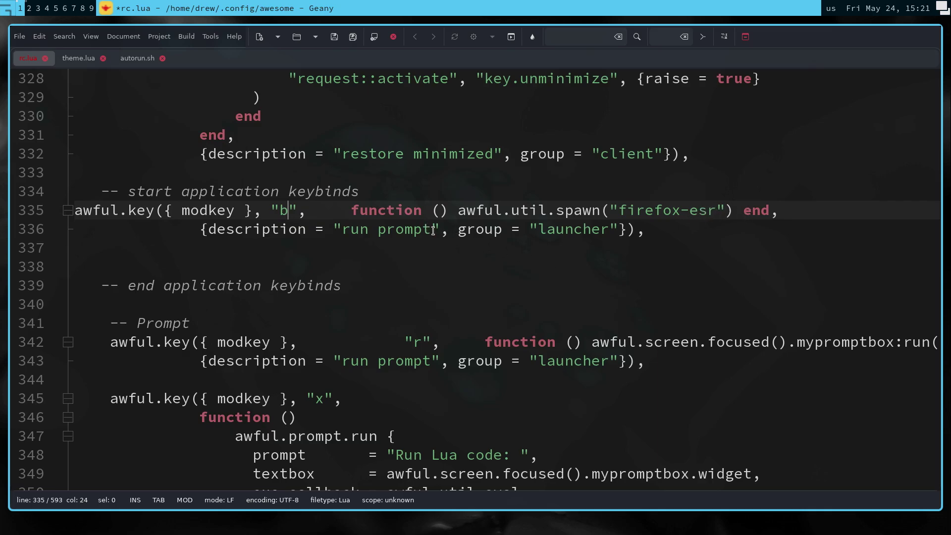
drag(431, 229, 342, 231)
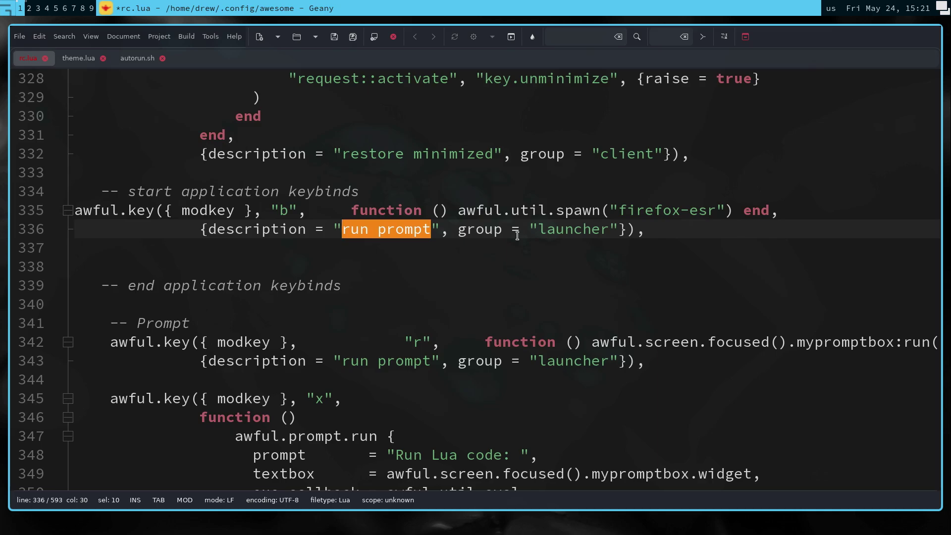
text(B)
key(BackSpace)
text(browser)
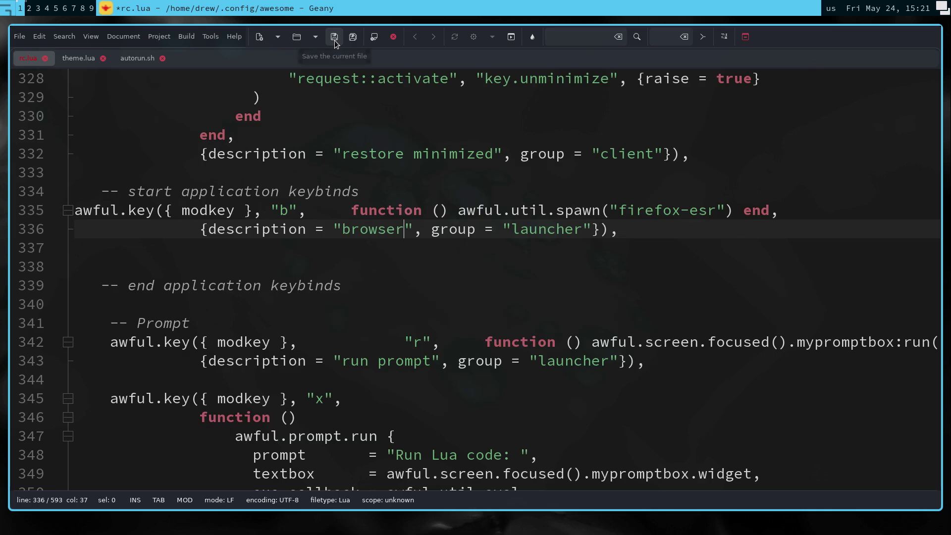
key(ctrl+s)
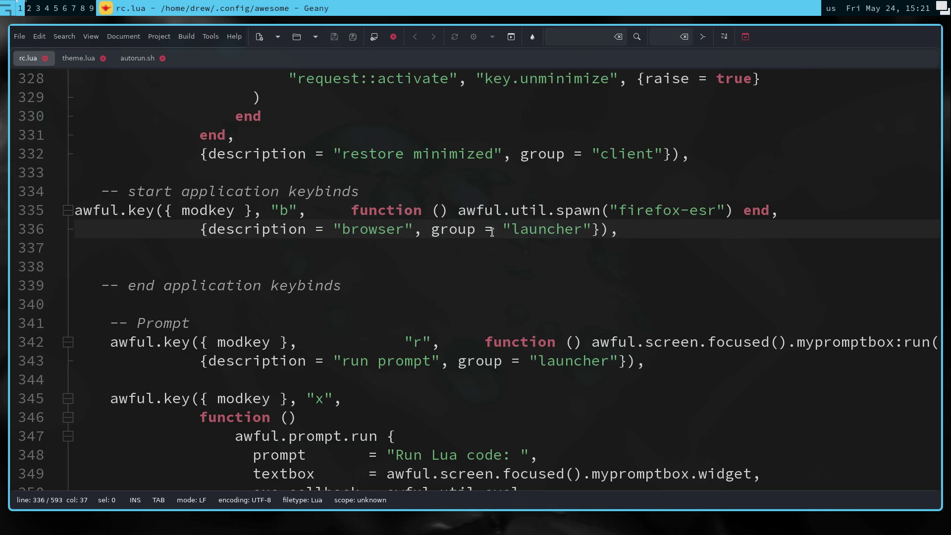
key(super+ctrl+r)
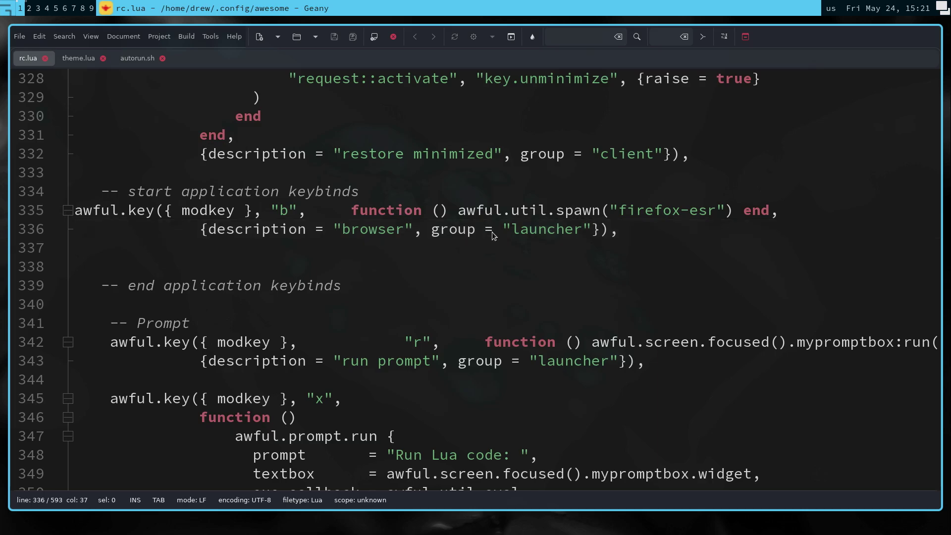
key(super+s)
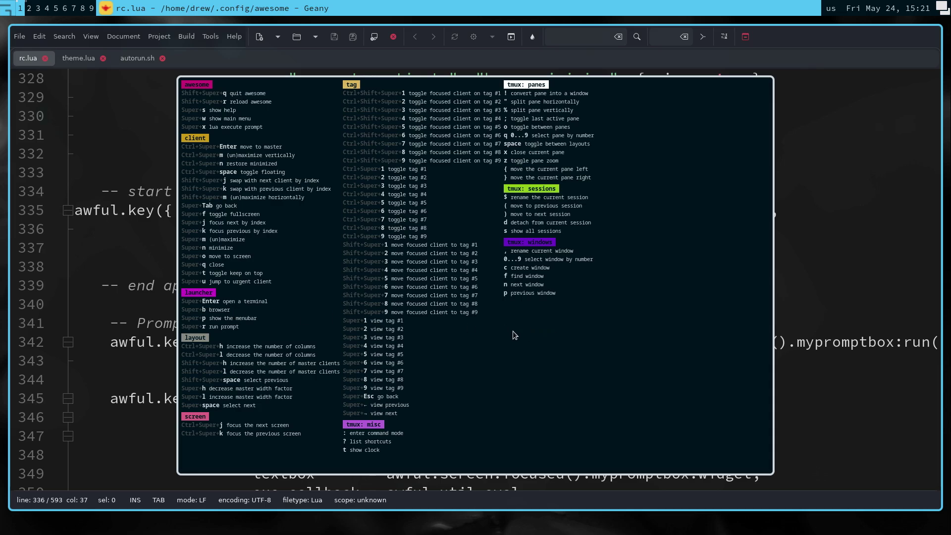
key(Escape)
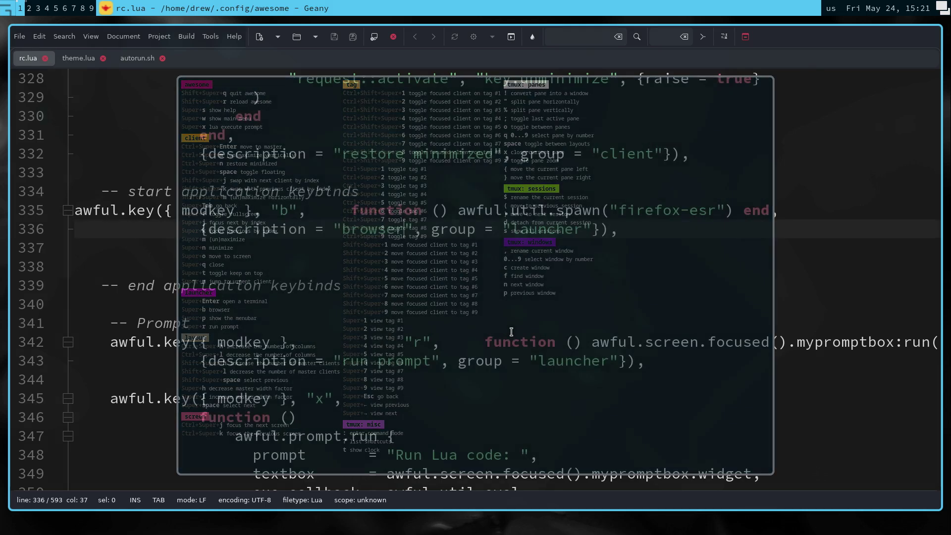
click(38, 8)
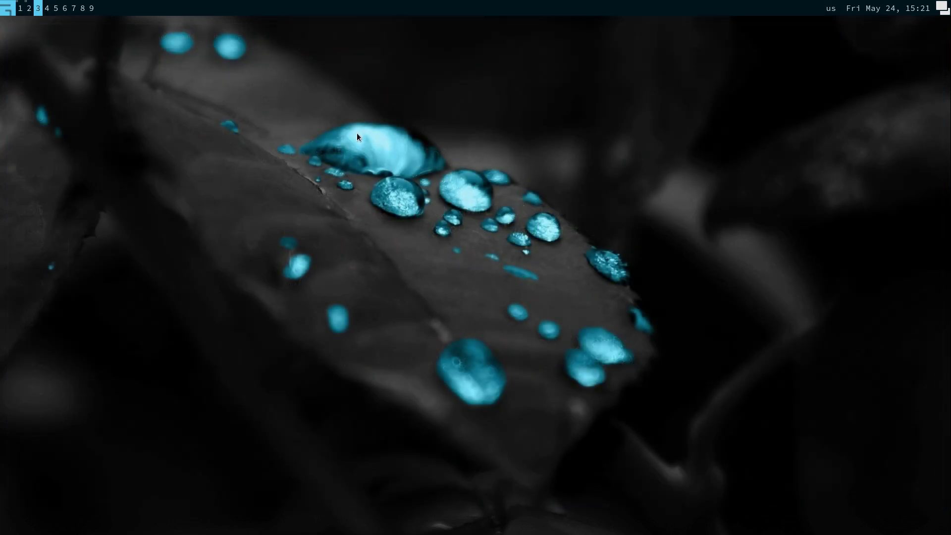
key(super+b)
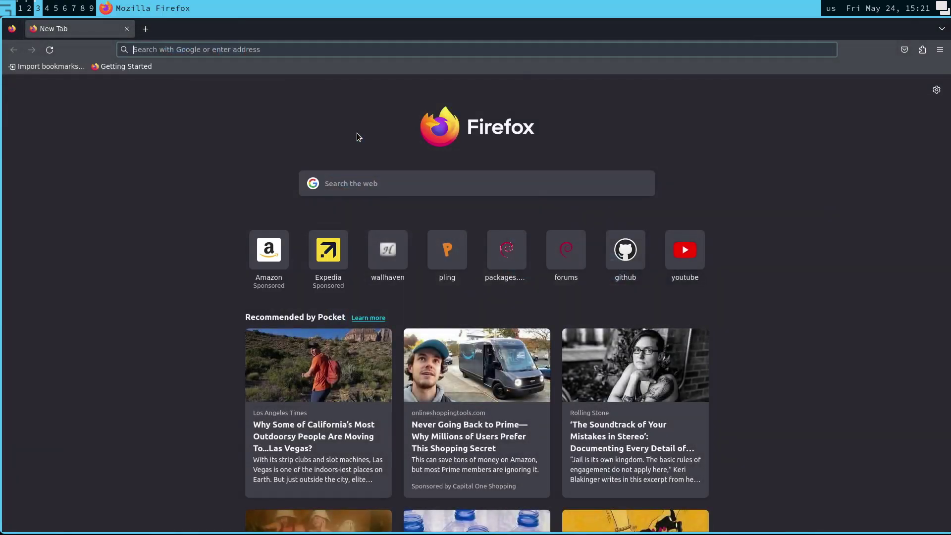
key(super+q)
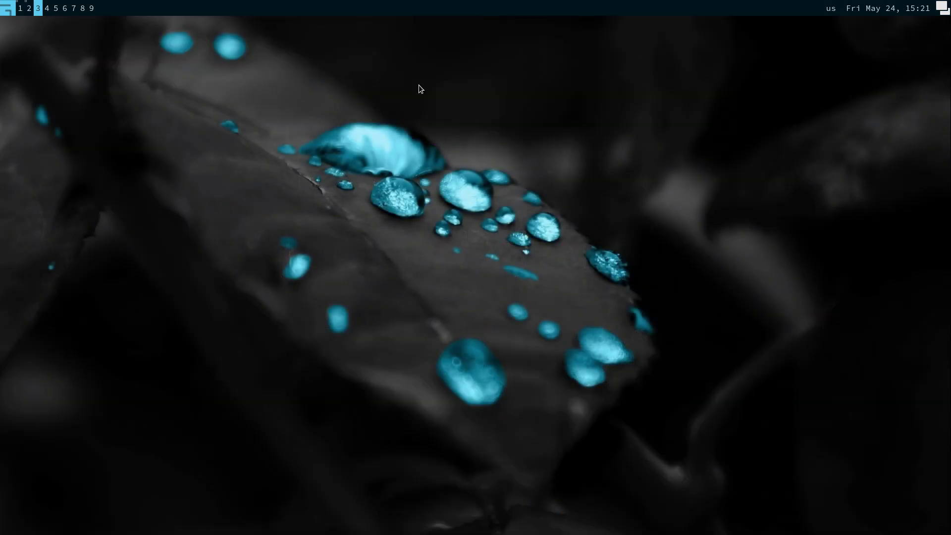
click(19, 11)
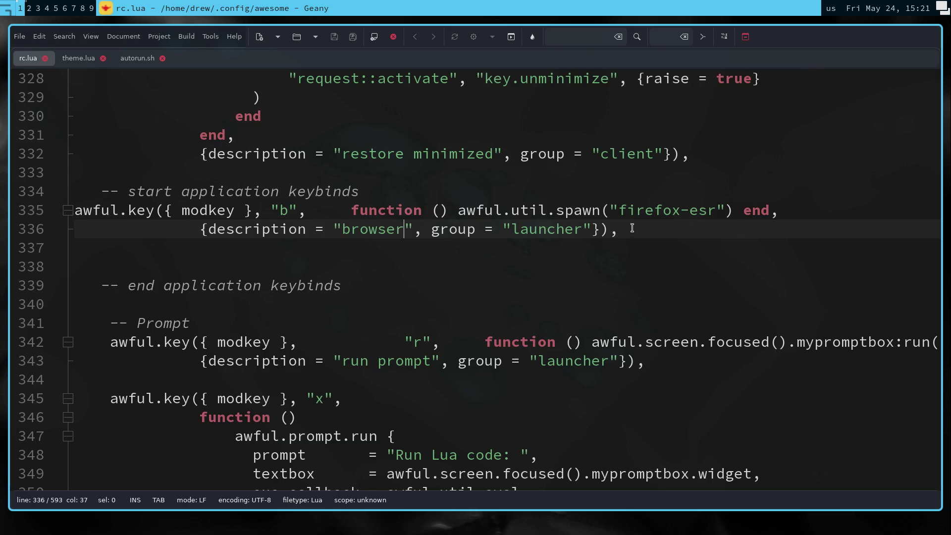
Duplicate the two-line browser keybinding block on lines 335–336 just below it.
mouse_move(629, 230)
mouse_down()
mouse_move(2, 229)
mouse_move(3, 217)
mouse_up()
key(ctrl+c)
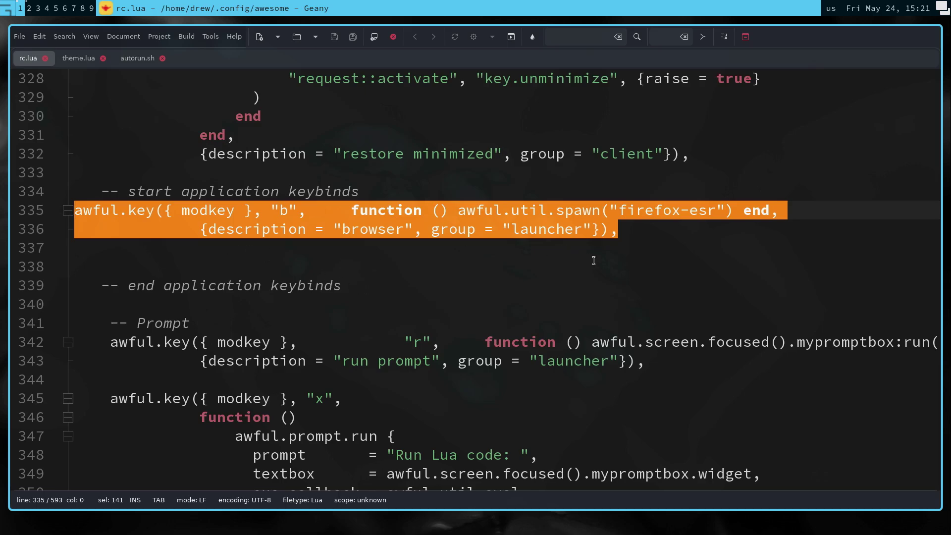
click(620, 228)
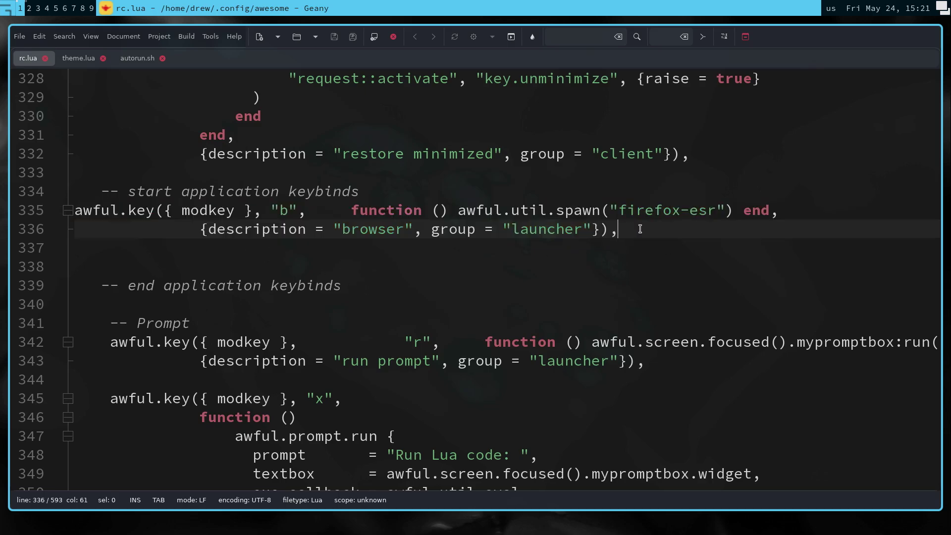
key(Return)
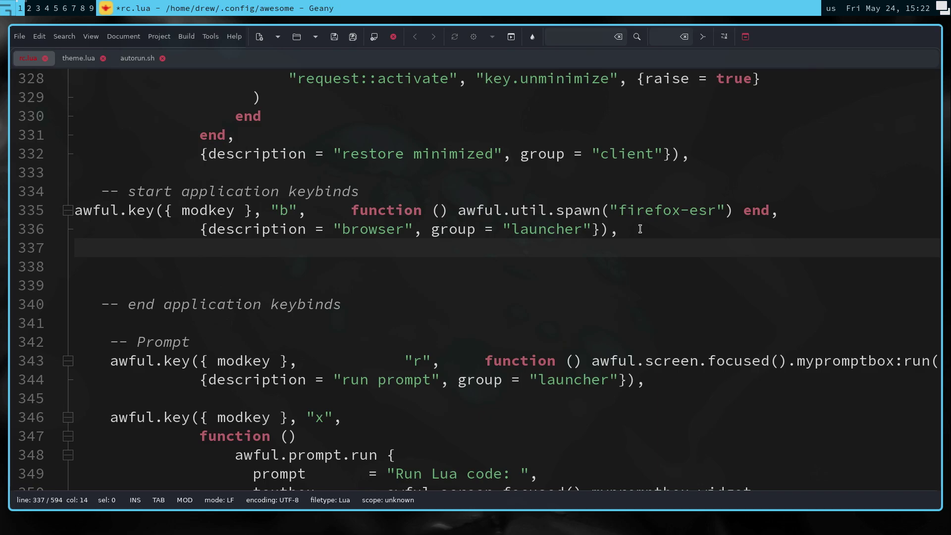
key(Return)
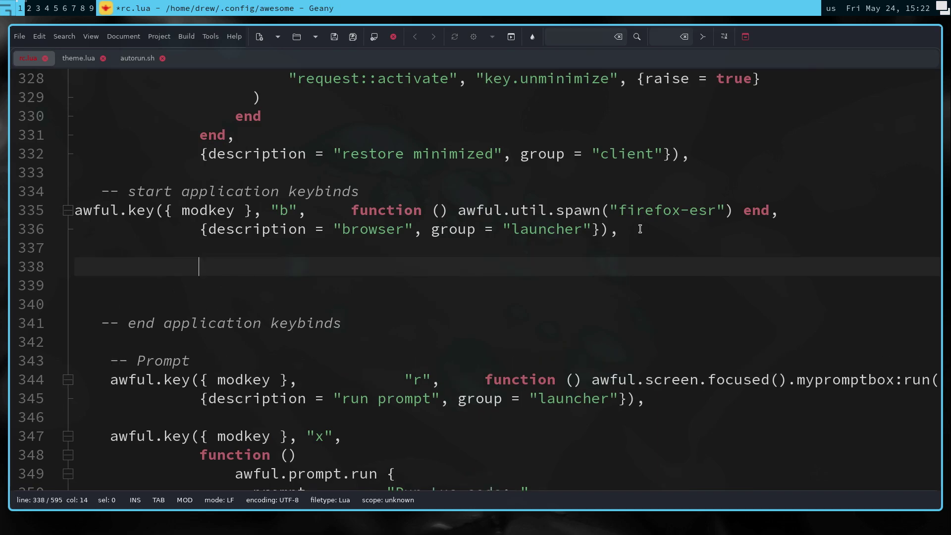
key(Home)
key(ctrl+v)
click(193, 322)
key(BackSpace)
key(BackSpace)
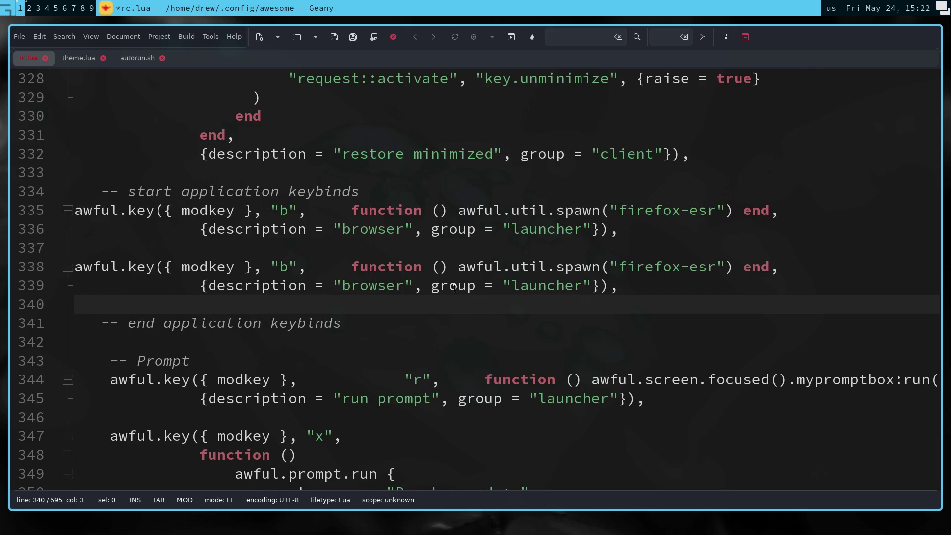
Change the copied keybinding's description from 'browser' to 'file manager'.
double_click(385, 287)
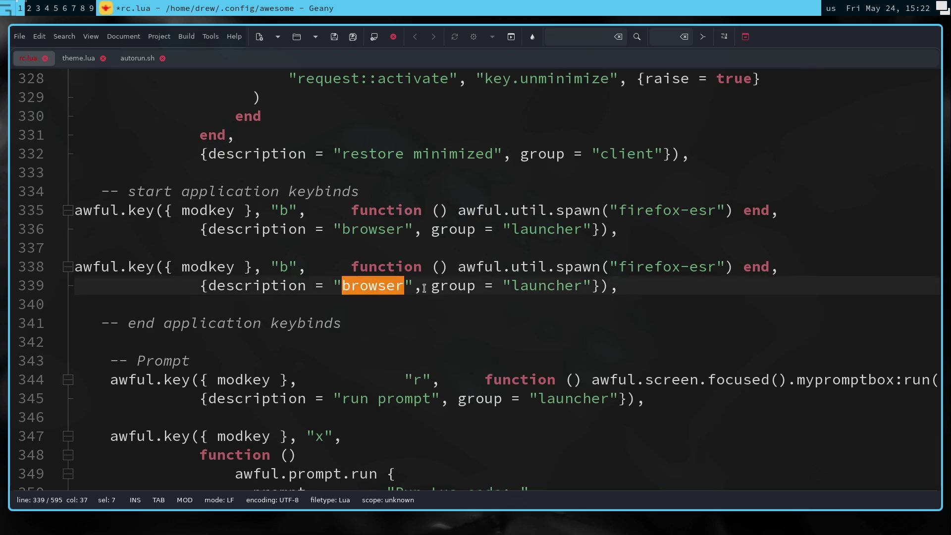
text(file m)
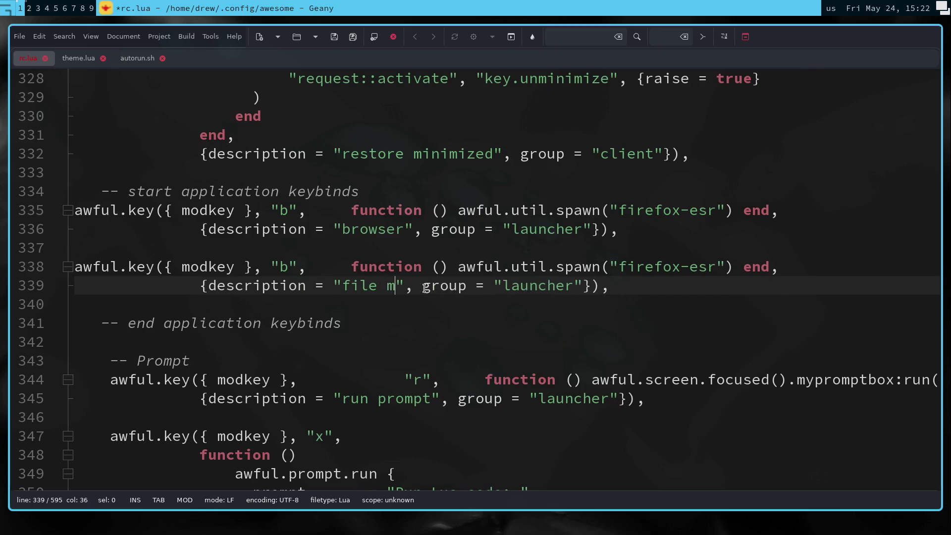
text(gmt)
key(BackSpace)
key(BackSpace)
key(BackSpace)
text(anager)
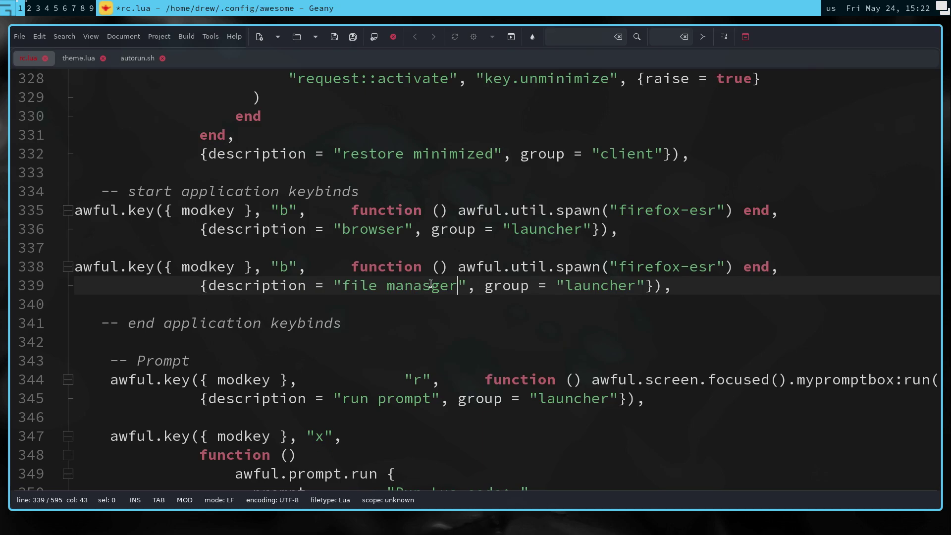
click(431, 285)
key(BackSpace)
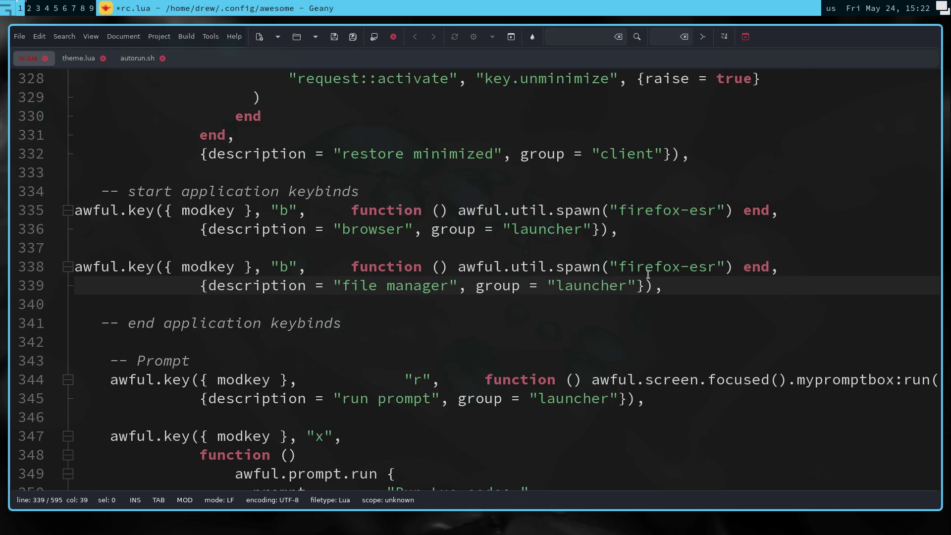
Make the copy spawn thunar on key 'f' and save rc.lua.
double_click(648, 269)
key(BackSpace)
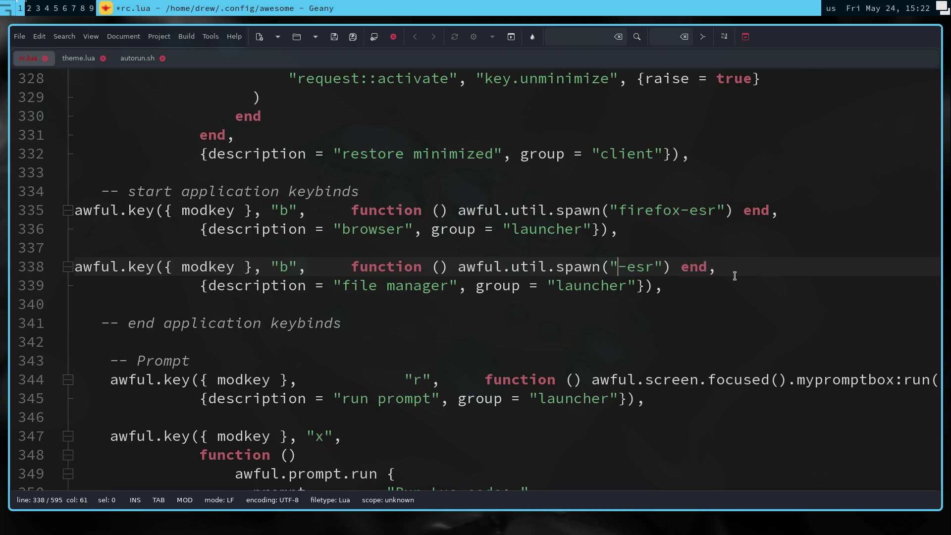
key(Delete)
key(Delete)
key(Delete)
key(Delete)
text(thunar)
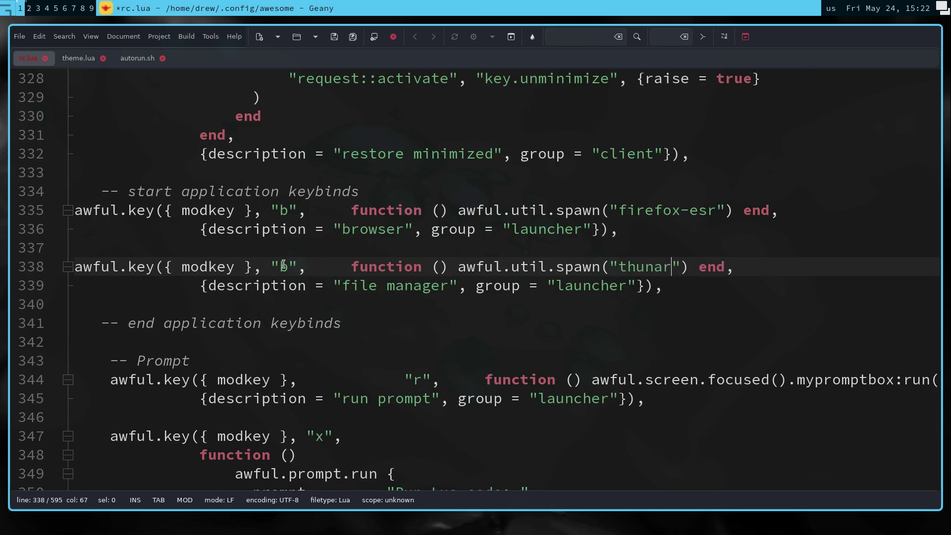
double_click(283, 265)
text(f)
click(335, 36)
Reload Awesome, launch Thunar on empty tag 3 and show the hotkeys overlay.
key(super+ctrl+r)
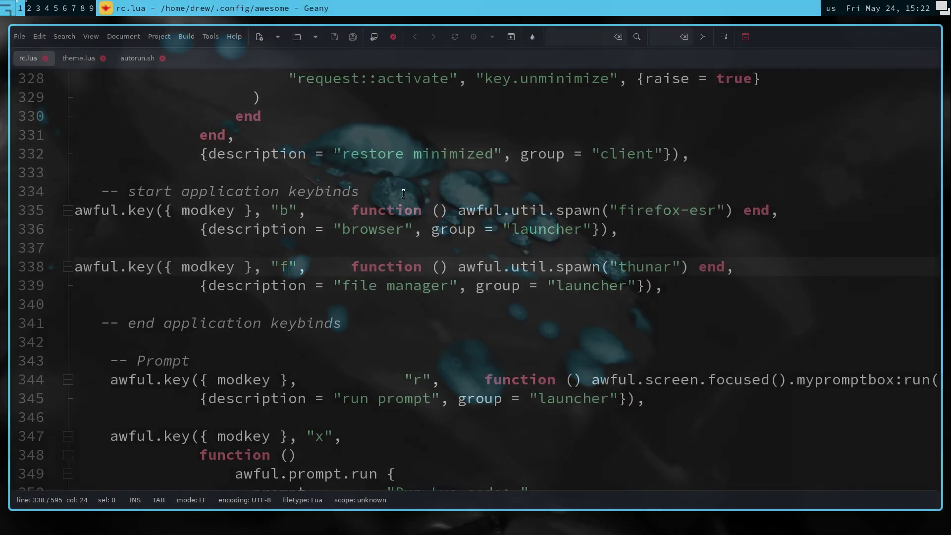
click(38, 9)
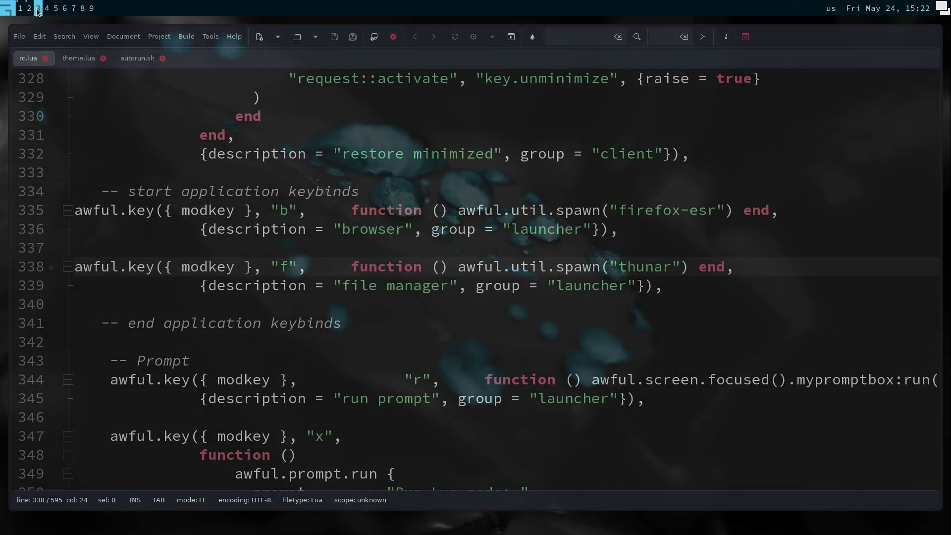
key(super+e)
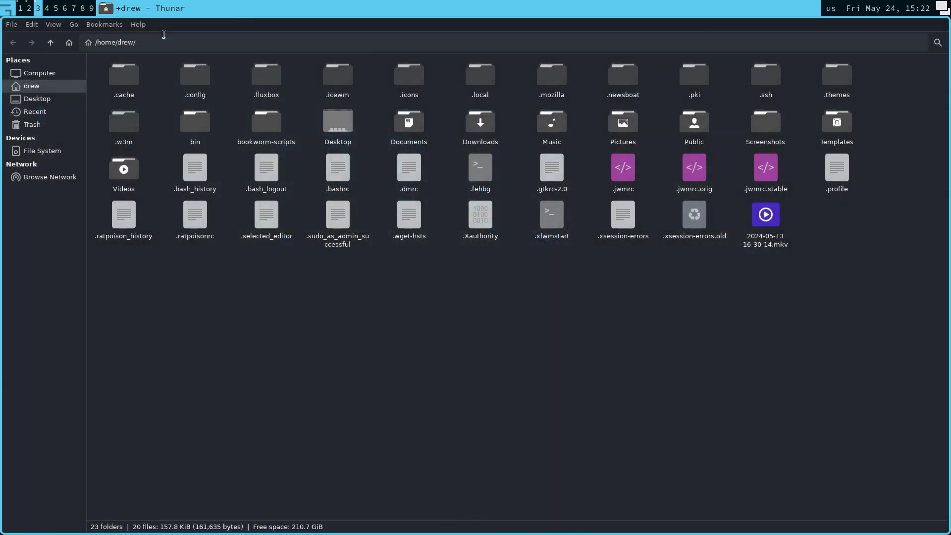
key(super+s)
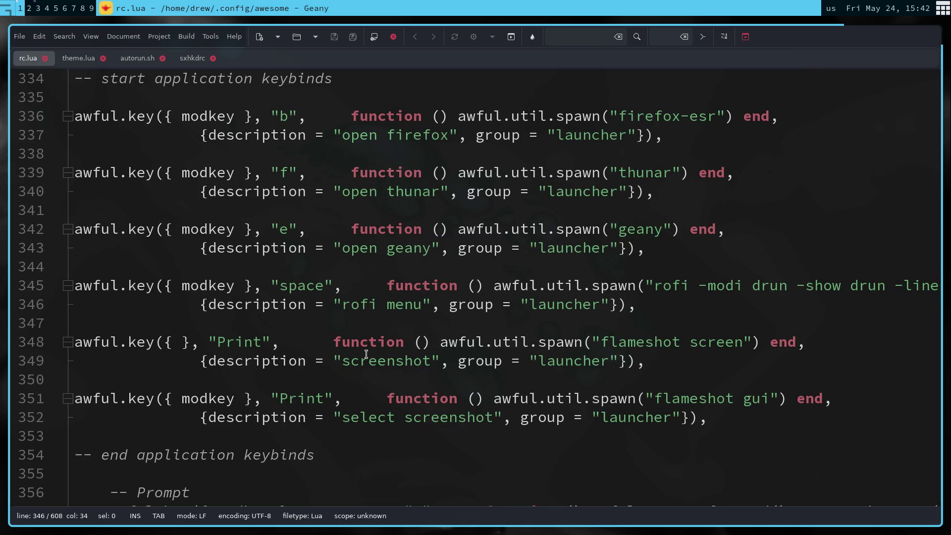
key(super+space)
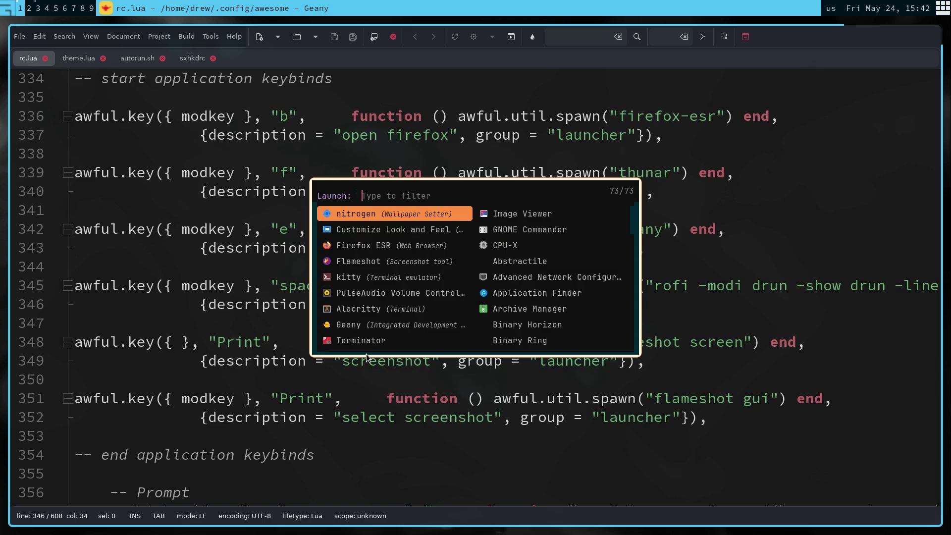
click(4, 11)
click(6, 12)
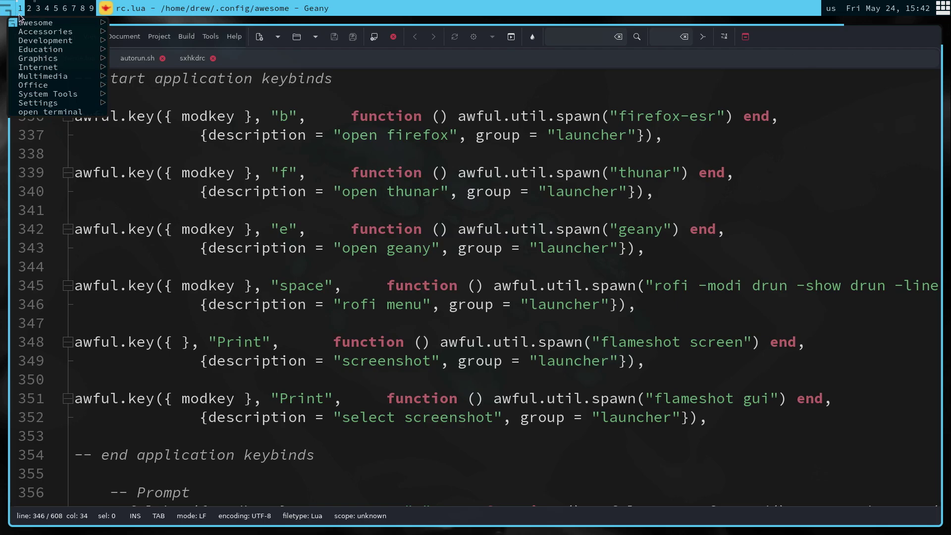
mouse_move(46, 40)
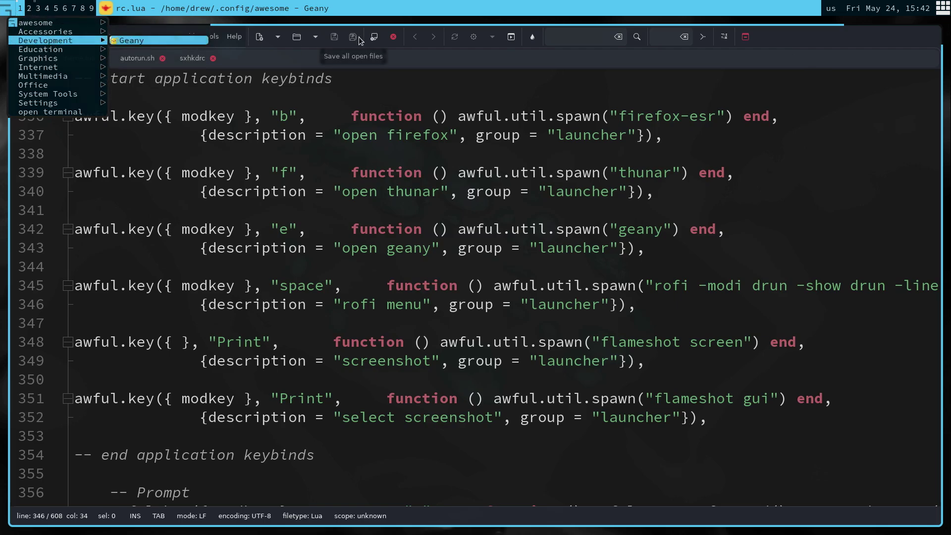
key(Escape)
key(super+w)
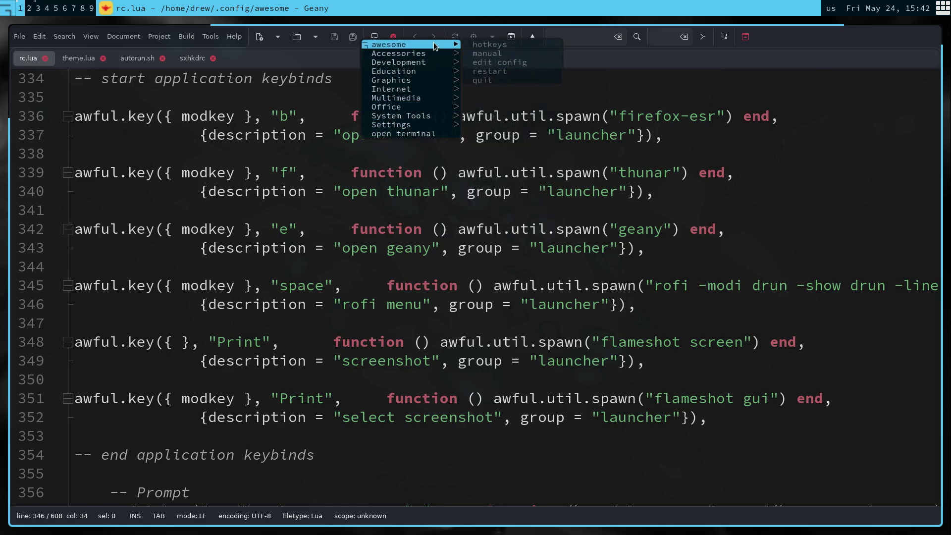
mouse_move(409, 45)
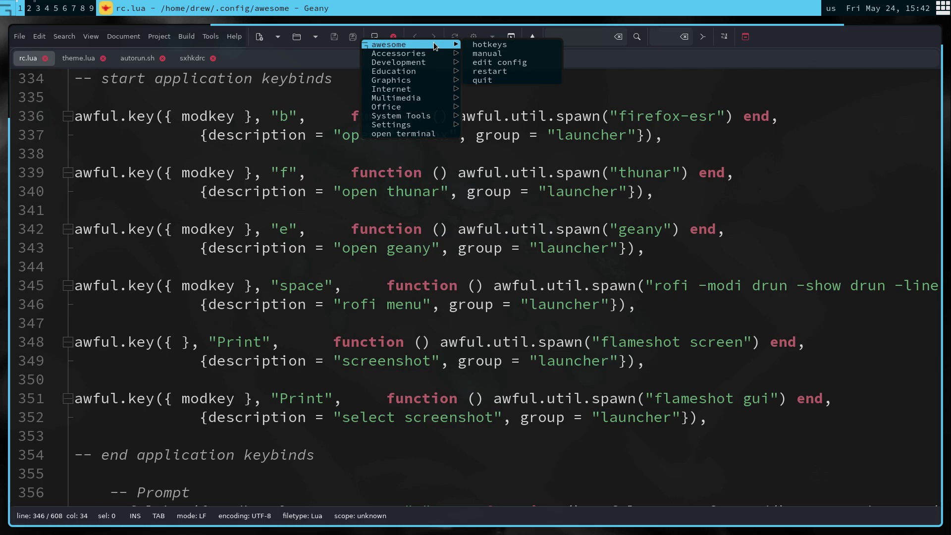
key(Escape)
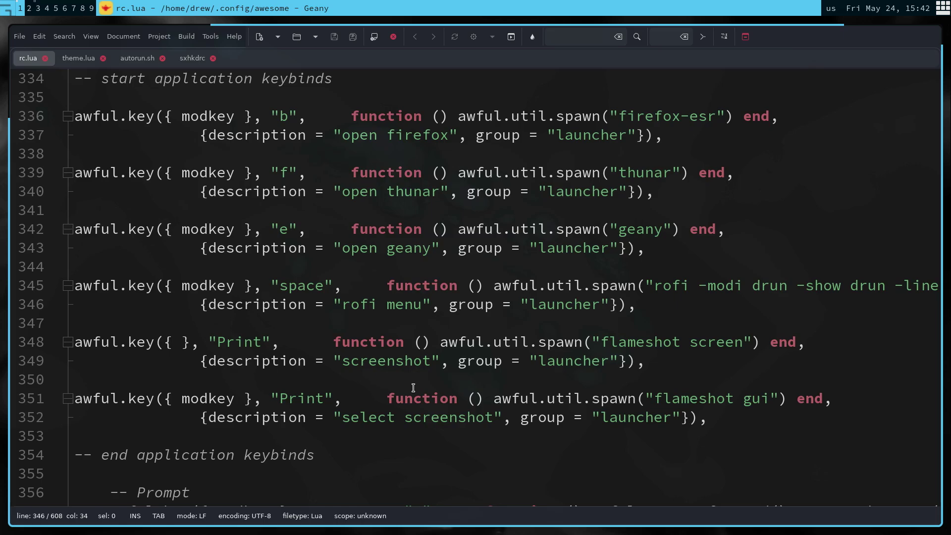
Find the "w" binding and prefix lines 274 and 275 with -- in rc.lua.
key(ctrl+f)
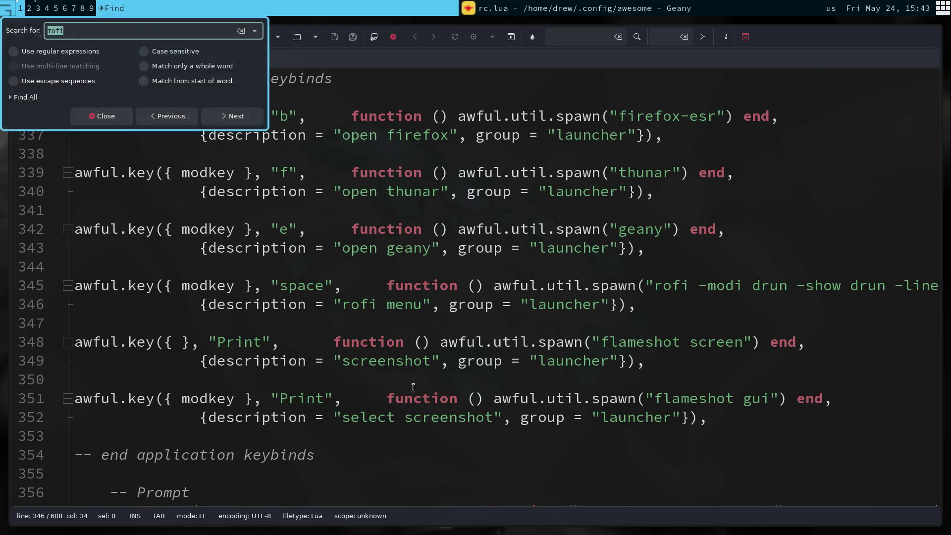
text("w)
click(234, 120)
click(98, 180)
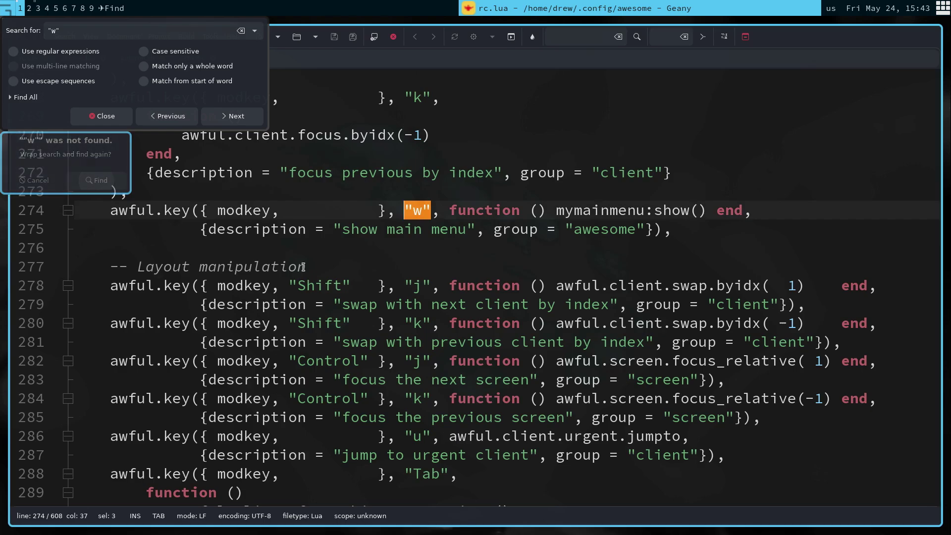
click(112, 119)
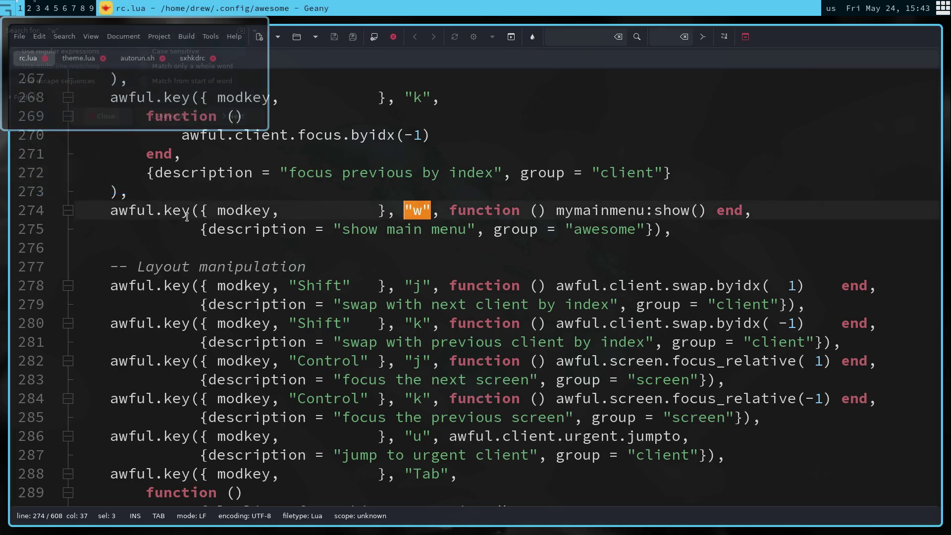
click(103, 210)
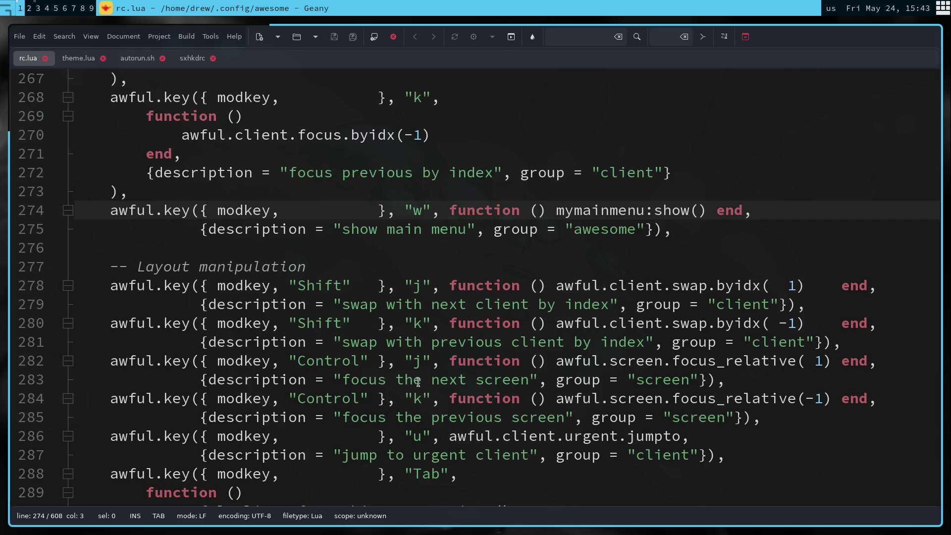
text(--)
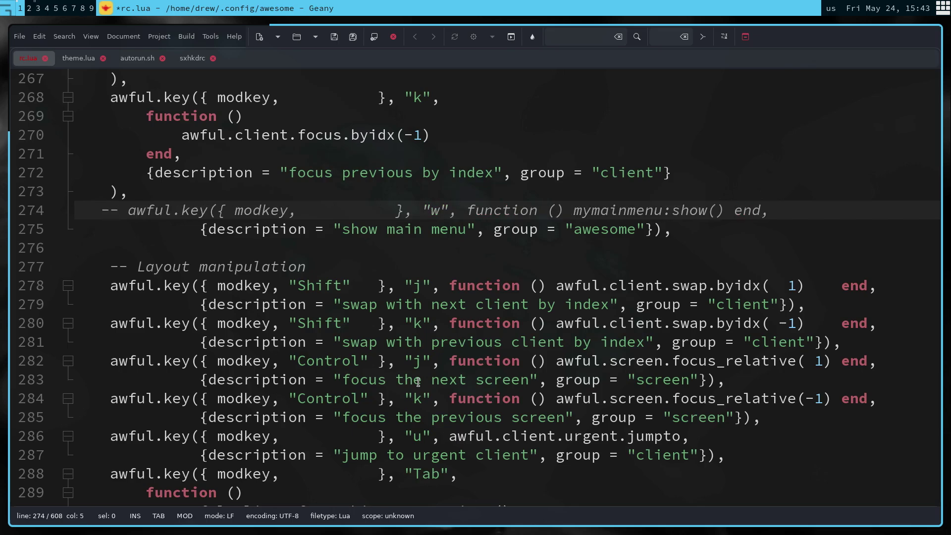
click(104, 230)
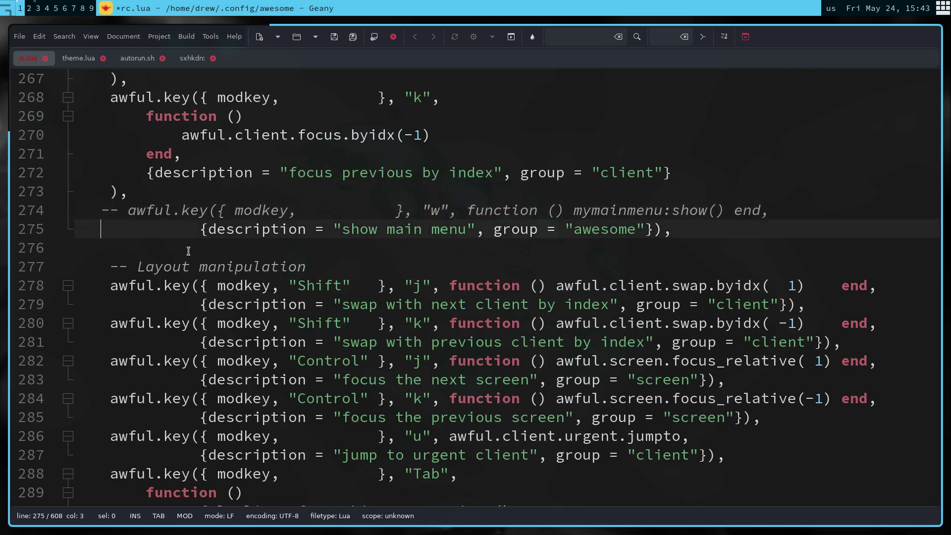
text(--)
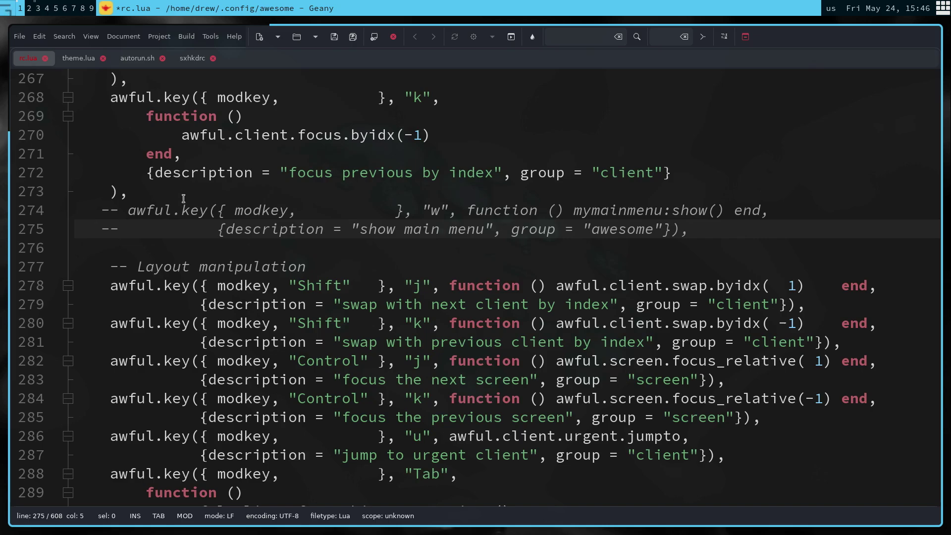
scroll(183, 198, up, 2)
scroll(183, 198, up, 2)
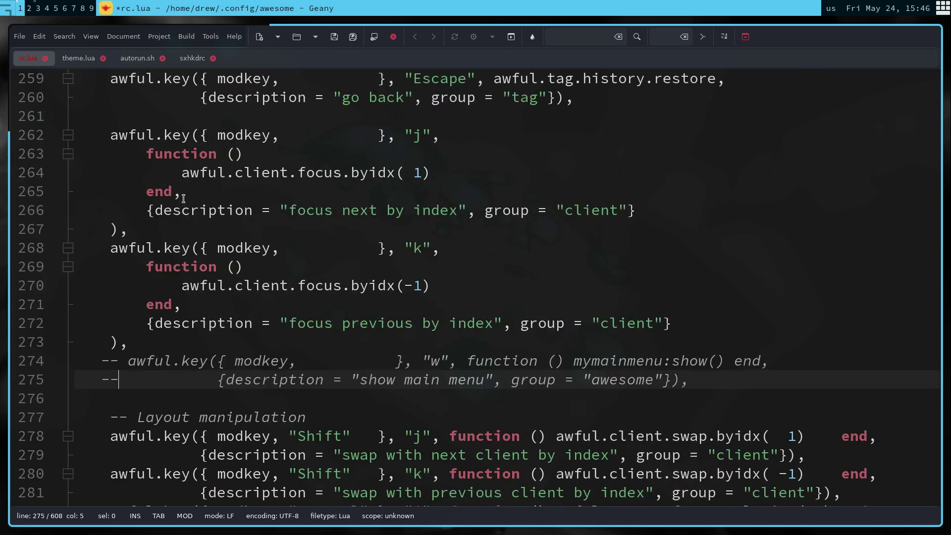
scroll(183, 198, up, 3)
scroll(184, 198, up, 2)
scroll(184, 198, up, 3)
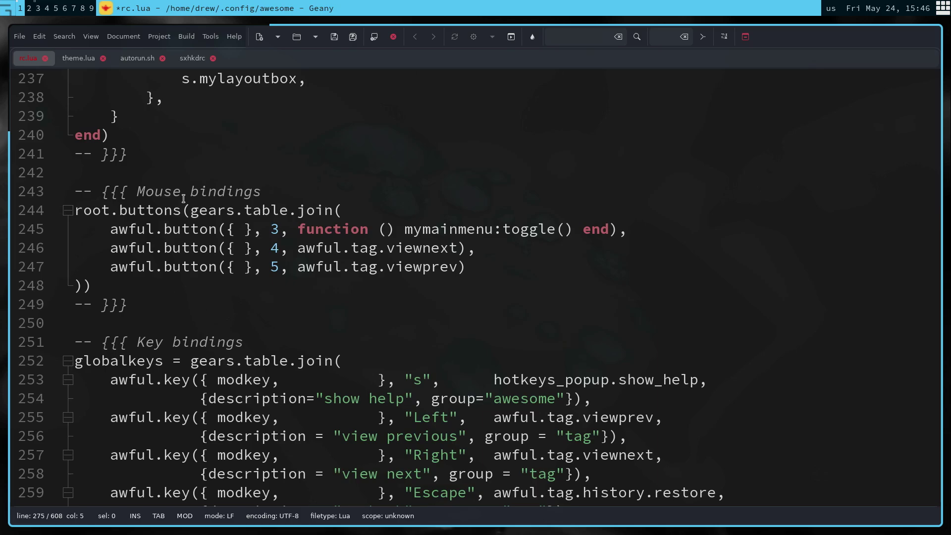
scroll(184, 197, up, 2)
scroll(184, 197, up, 2)
scroll(183, 197, up, 3)
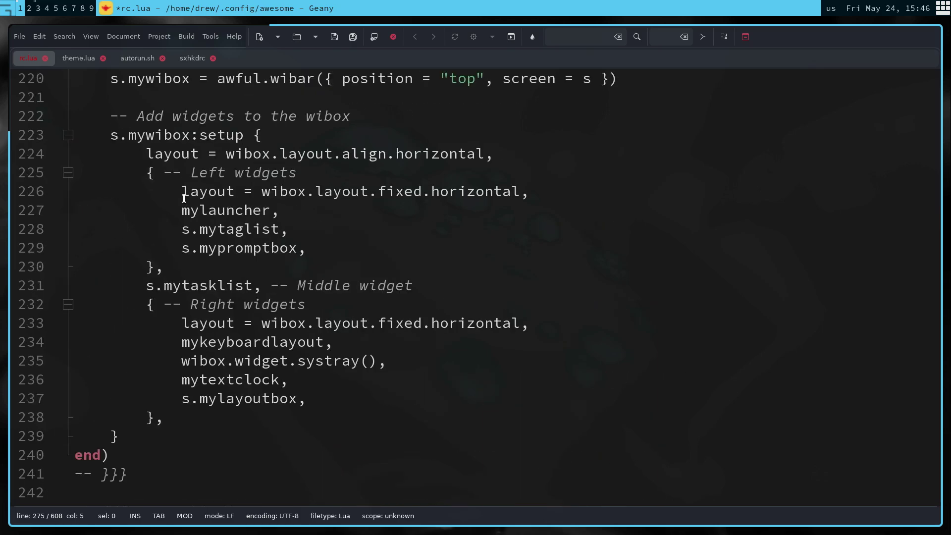
scroll(184, 197, up, 1)
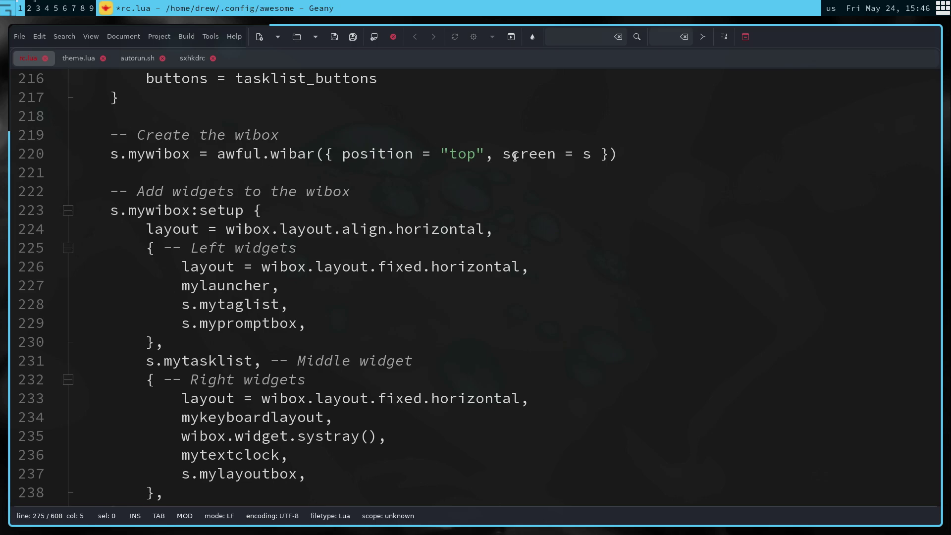
scroll(263, 229, down, 1)
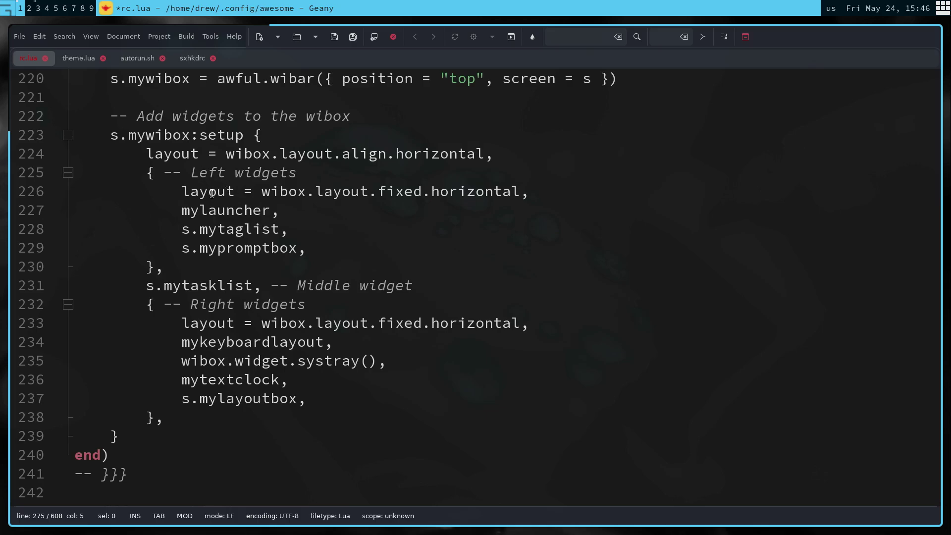
Comment out mylauncher and mykeyboardlayout in the wibar, save rc.lua and restart Awesome.
click(173, 211)
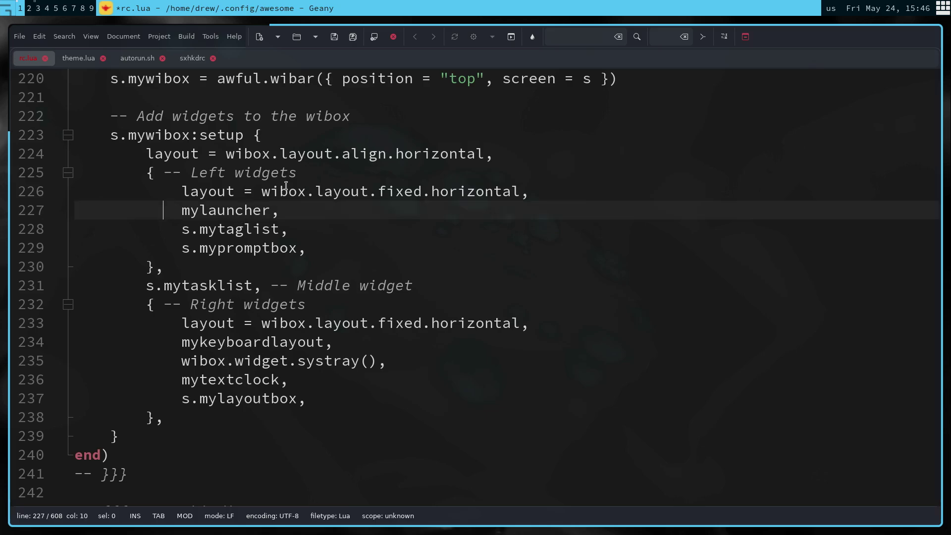
text(--)
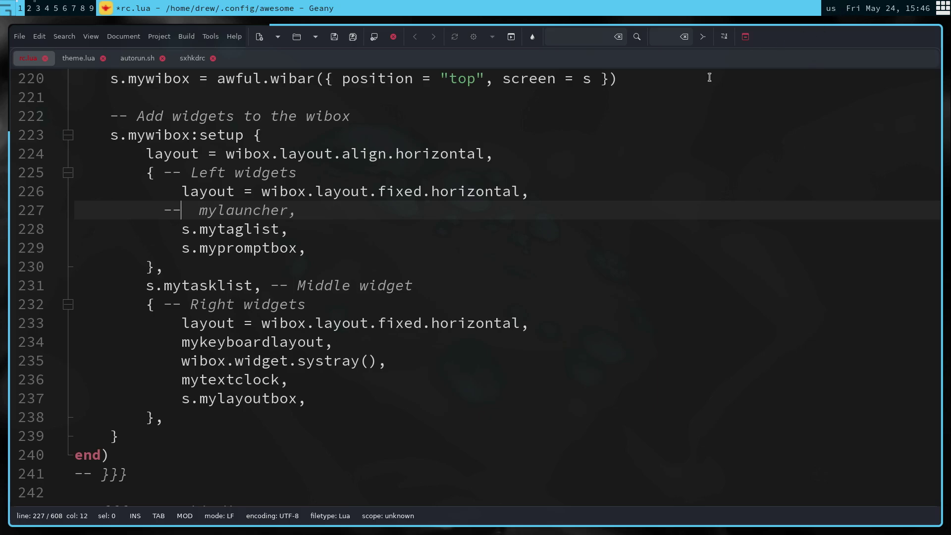
click(156, 343)
text(--)
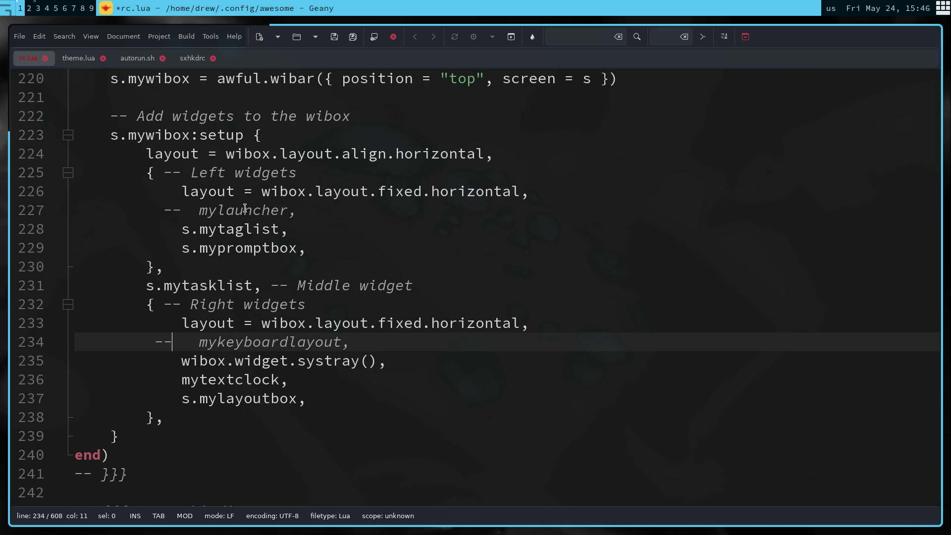
click(334, 37)
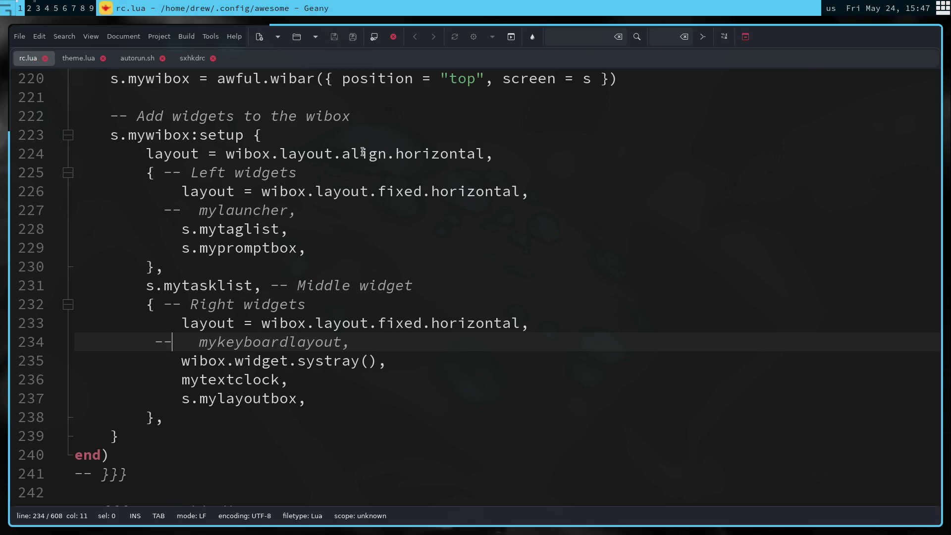
key(super+ctrl+r)
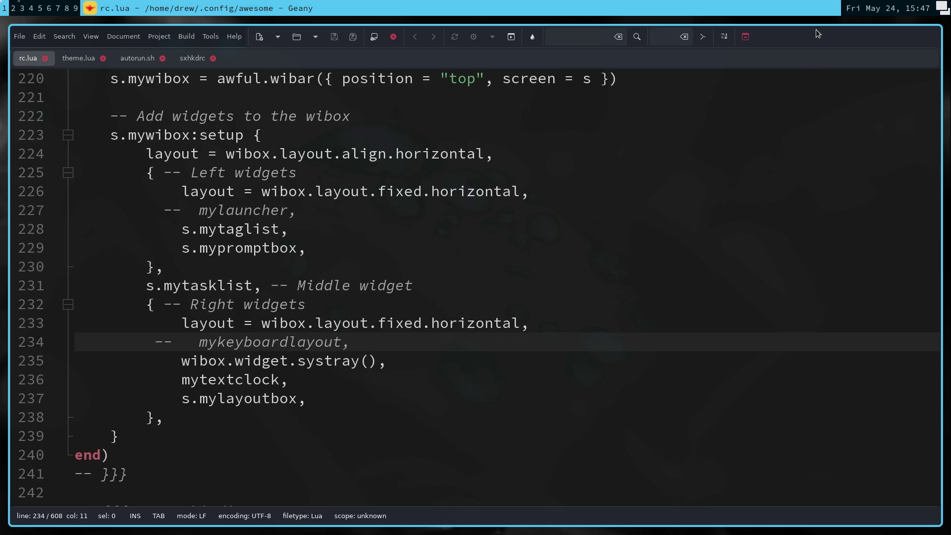
text(w)
key(BackSpace)
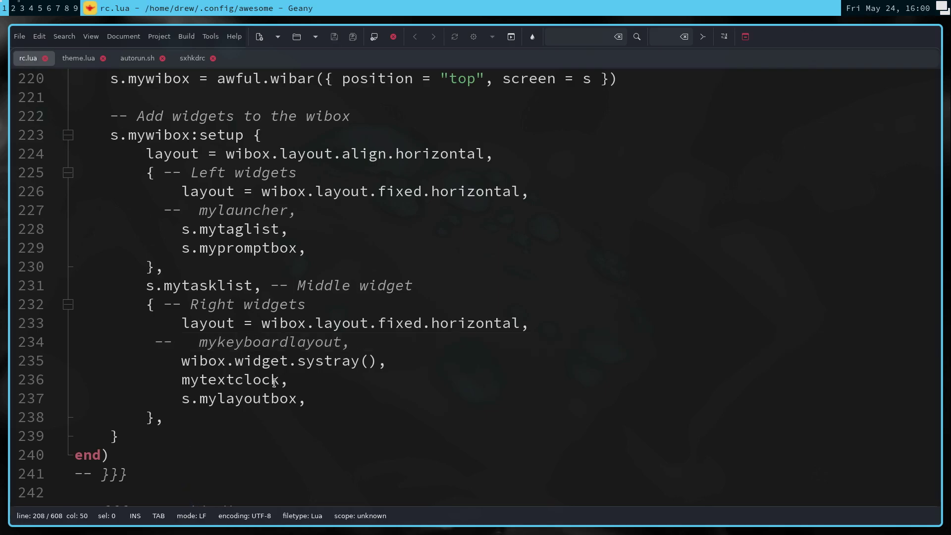
scroll(274, 381, up, 2)
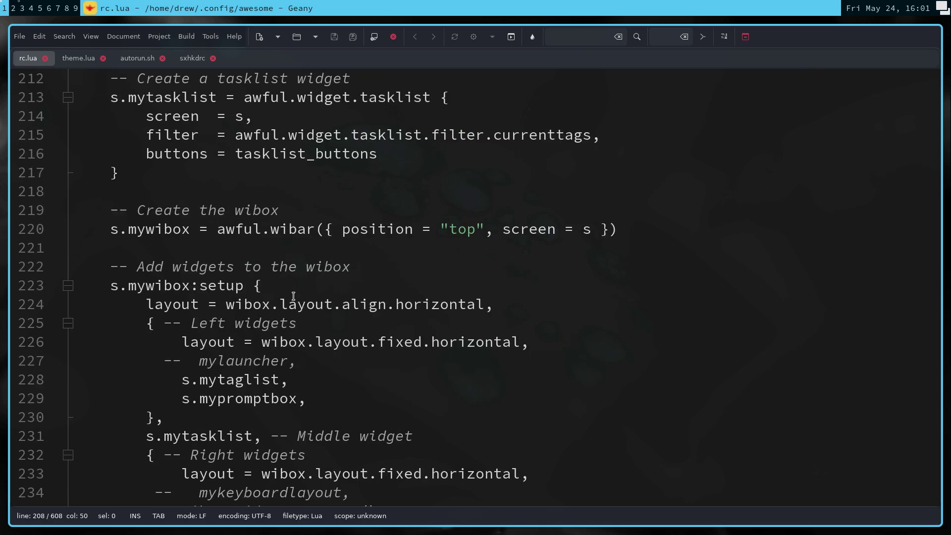
scroll(293, 297, up, 3)
scroll(293, 297, up, 2)
scroll(290, 301, up, 1)
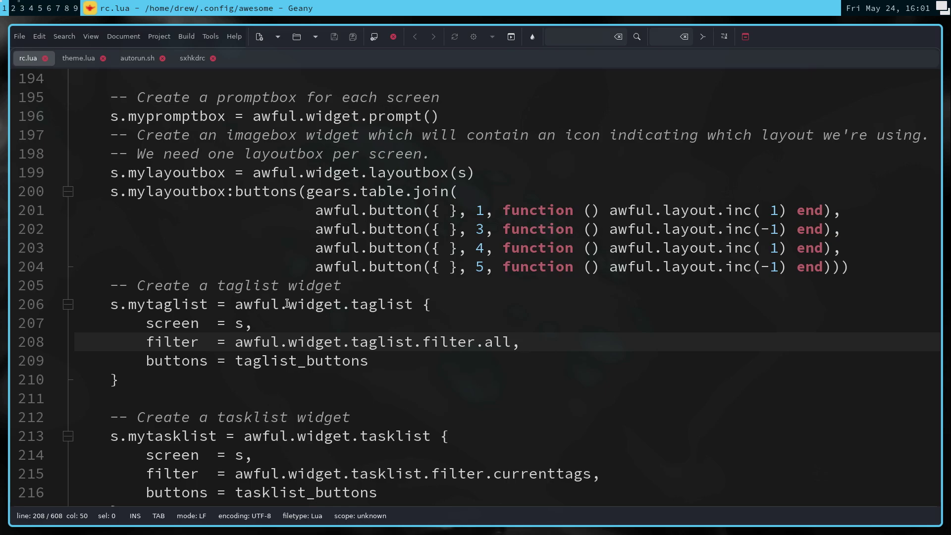
scroll(285, 304, down, 1)
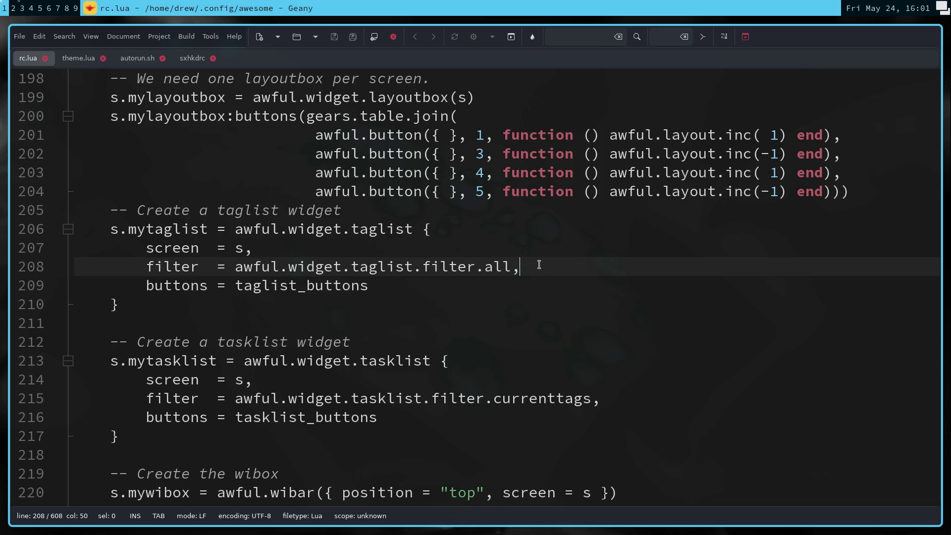
Insert a taglist layout block with spacing = 10 and wibox.layout.fixed.horizontal, properly indented.
key(Return)
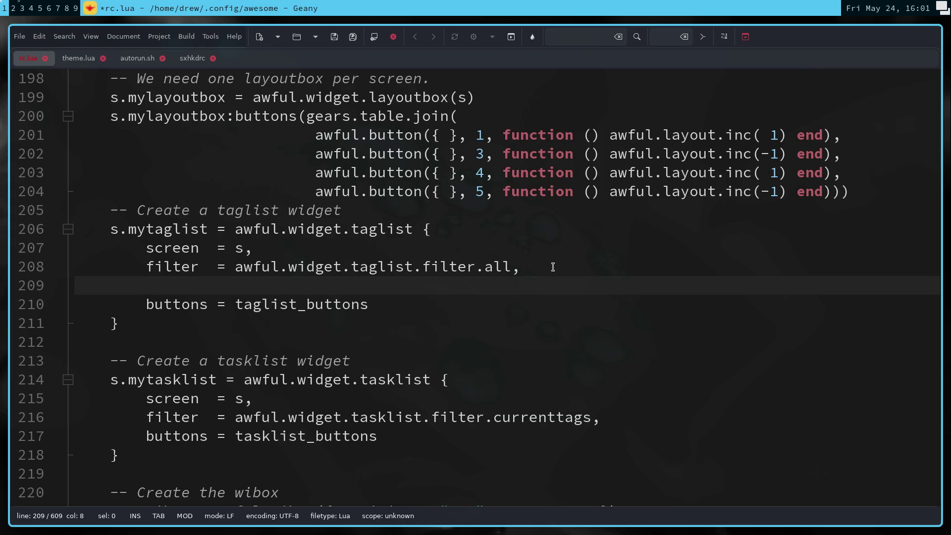
key(ctrl+v)
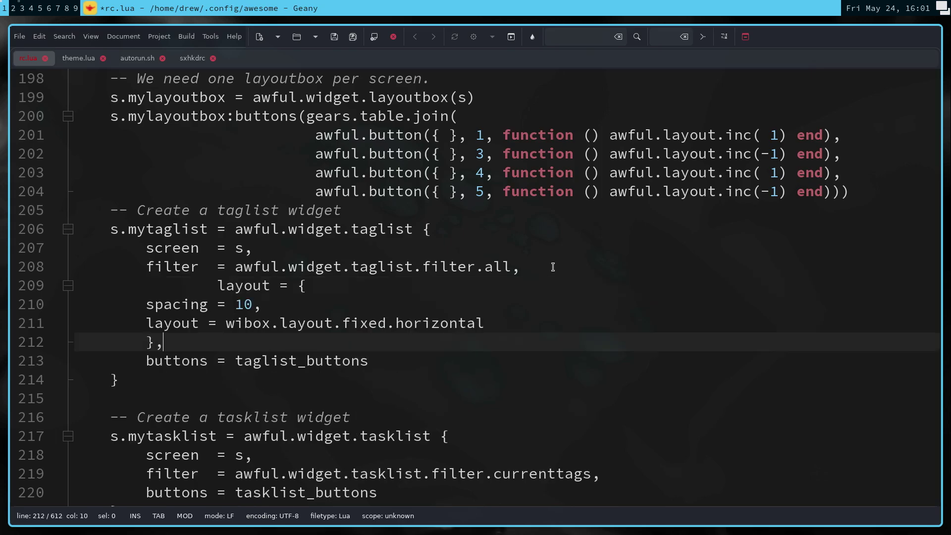
click(217, 288)
key(BackSpace)
key(BackSpace)
key(BackSpace)
key(BackSpace)
key(BackSpace)
key(BackSpace)
key(BackSpace)
key(BackSpace)
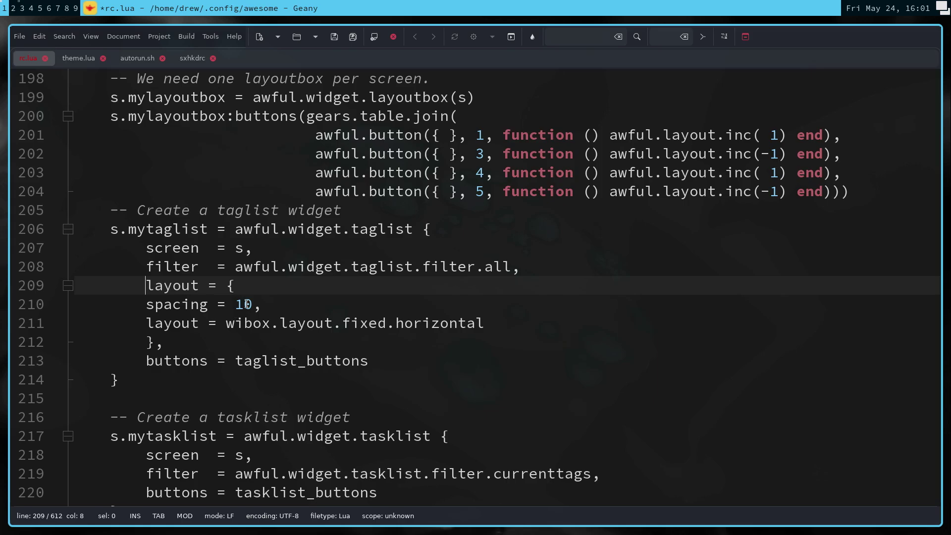
key(Down)
key(Tab)
key(Down)
key(Tab)
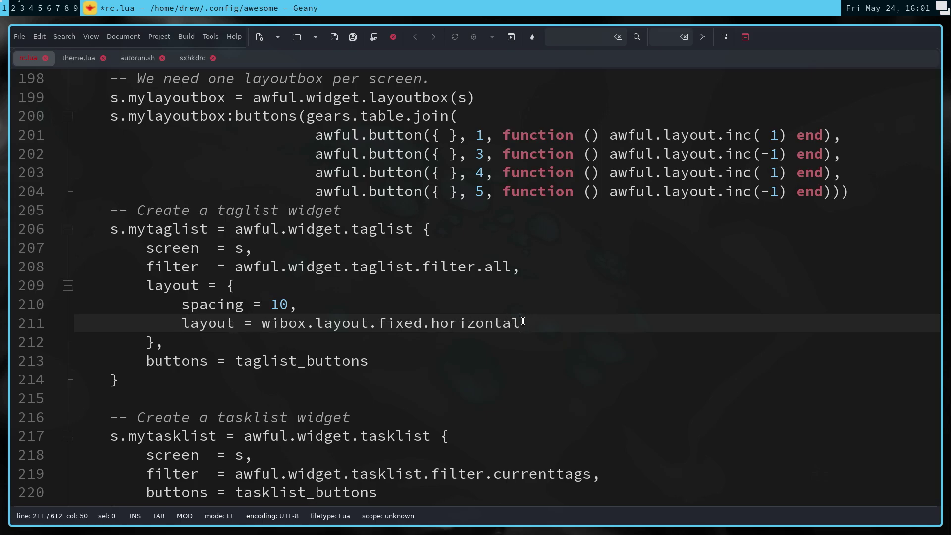
drag(520, 323, 261, 323)
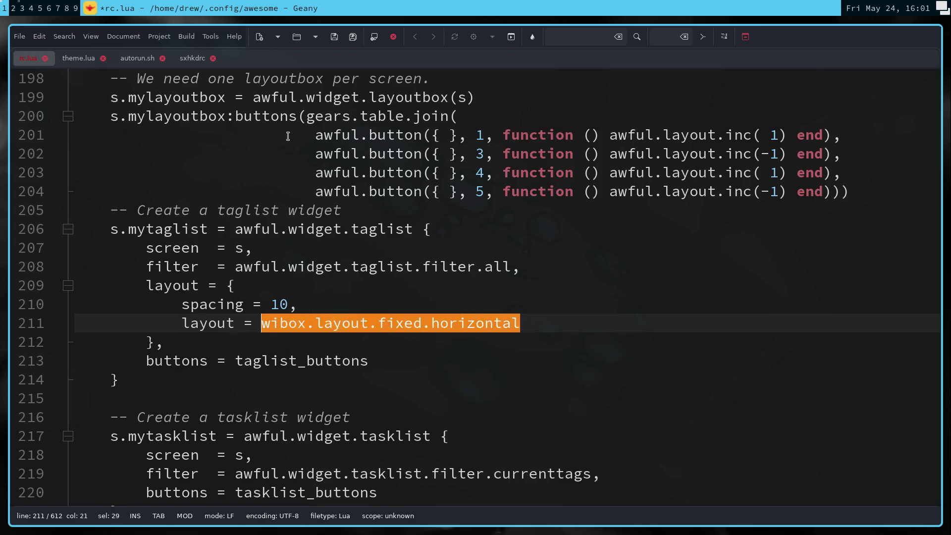
Save rc.lua, reload Awesome and switch between tags to check the spacing.
click(332, 37)
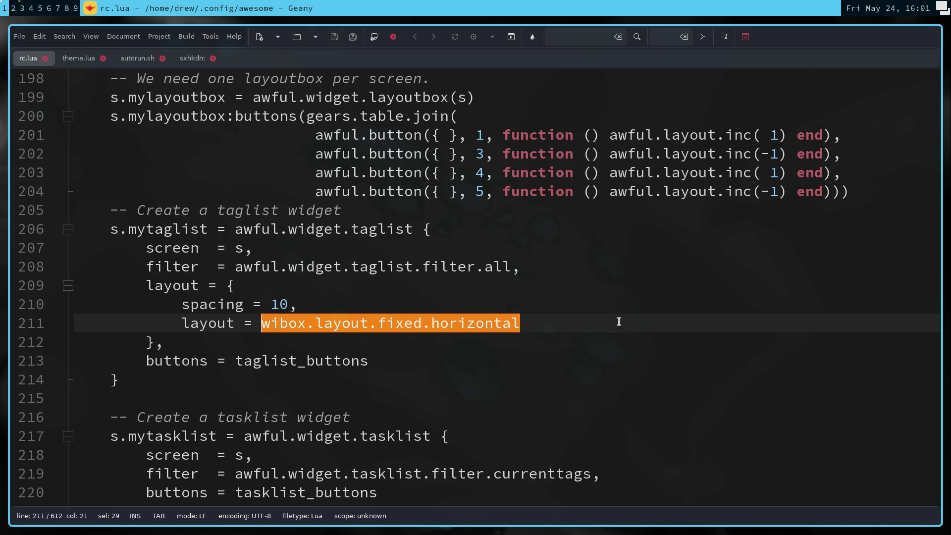
key(super+ctrl+r)
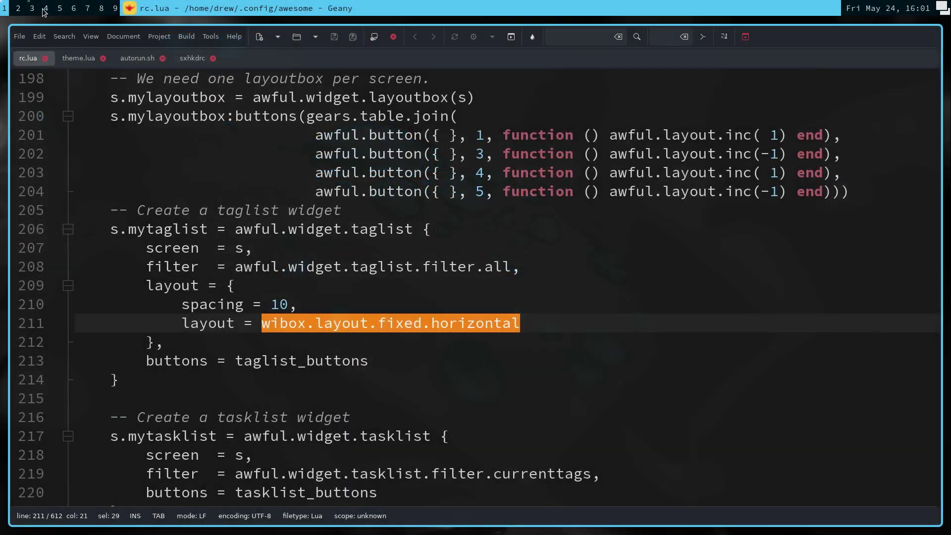
click(19, 9)
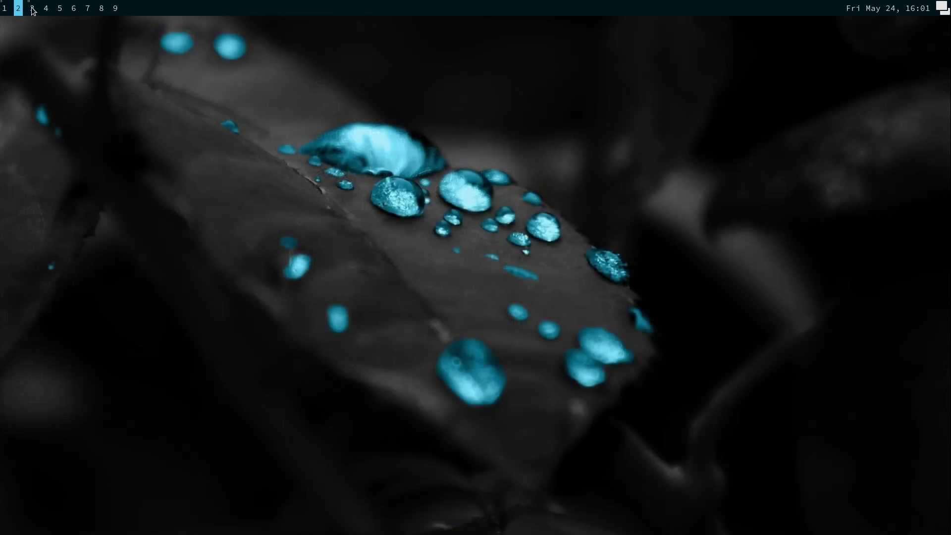
click(44, 8)
click(32, 9)
click(4, 8)
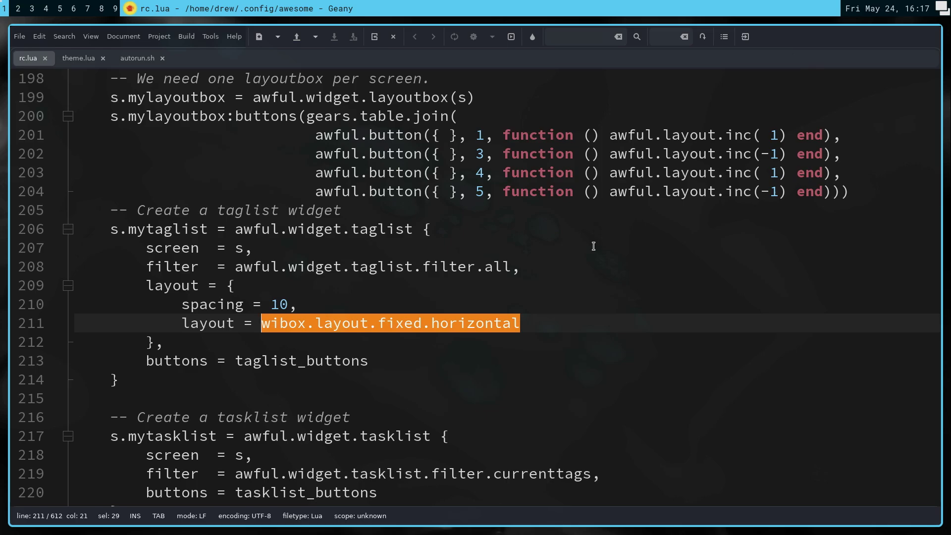
Page down to the awful.rules floating-client class list and bring up the File menu.
key(Page_Down)
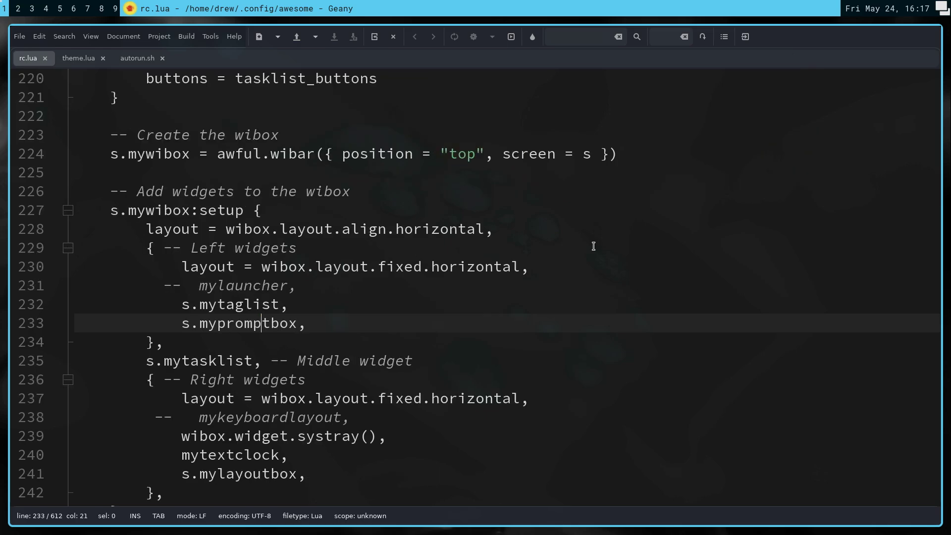
key(Page_Down)
key(Page_Down)
key(Page_Down)
key(Page_Down)
key(Page_Down)
key(Page_Down)
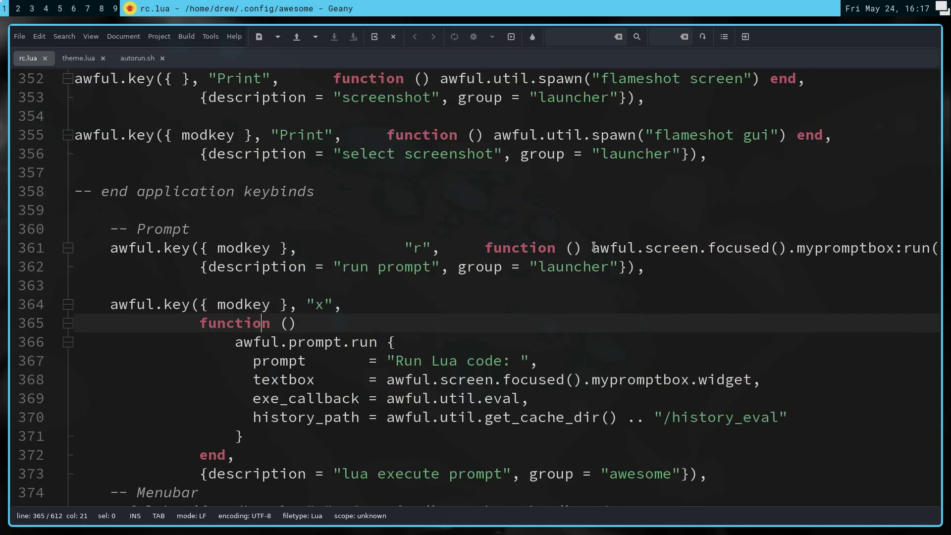
key(Page_Down)
key(Page_Down)
key(Page_Down)
key(Page_Down)
key(Page_Down)
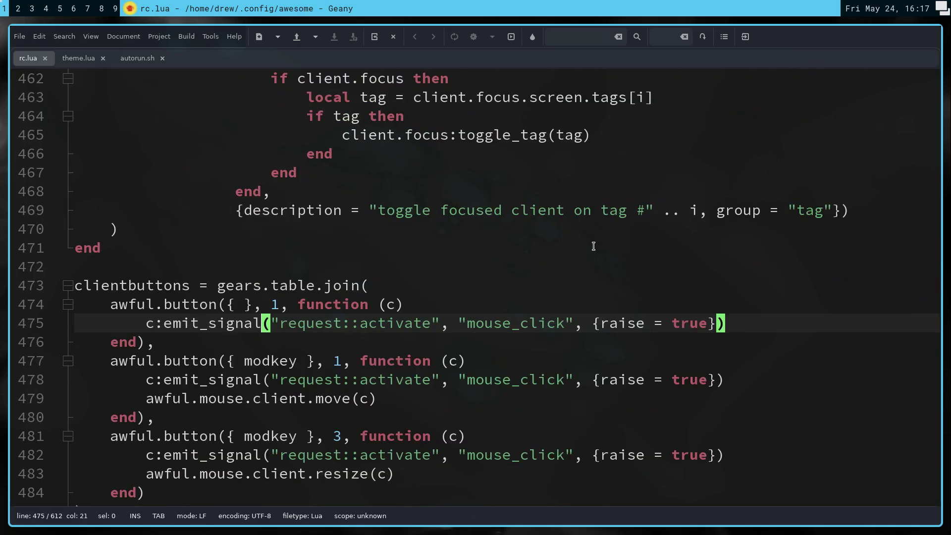
key(Page_Down)
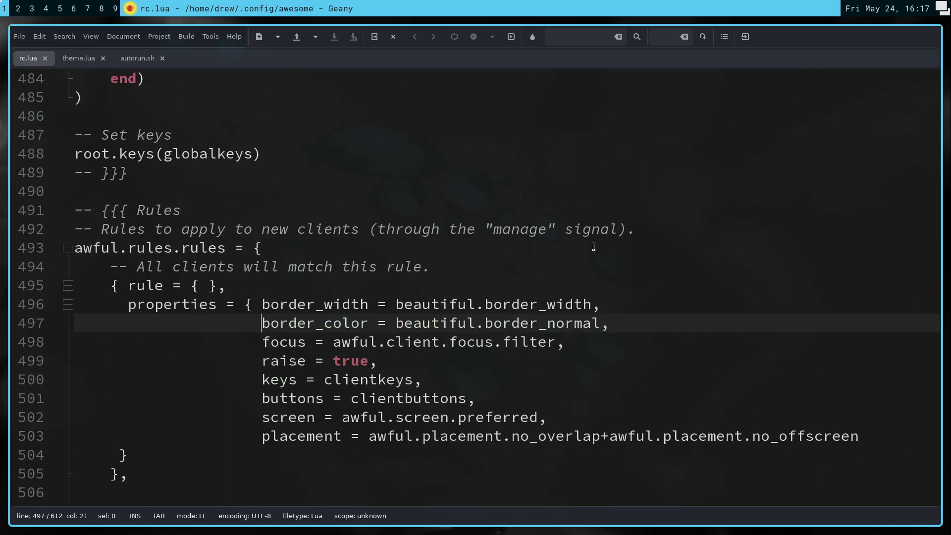
scroll(594, 246, down, 1)
scroll(387, 223, down, 2)
scroll(382, 229, down, 3)
scroll(376, 235, down, 1)
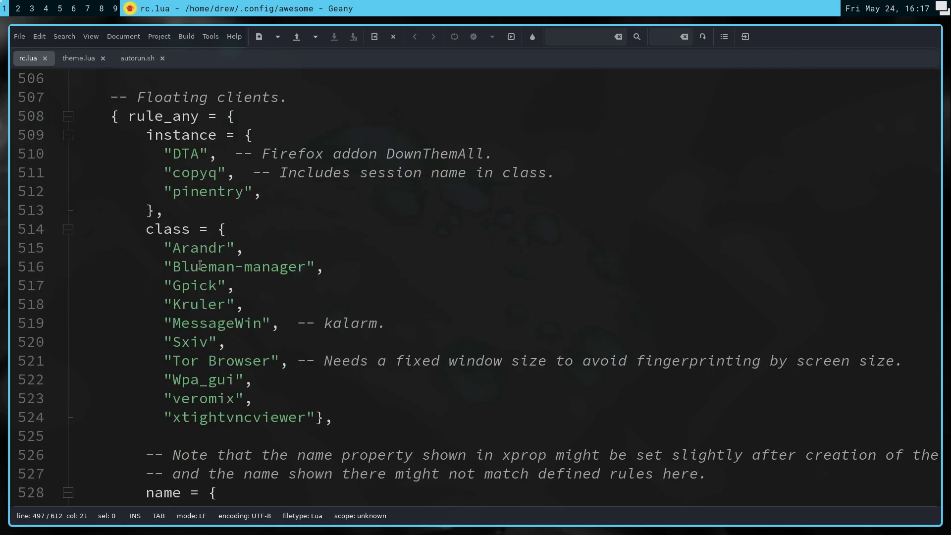
scroll(199, 266, down, 1)
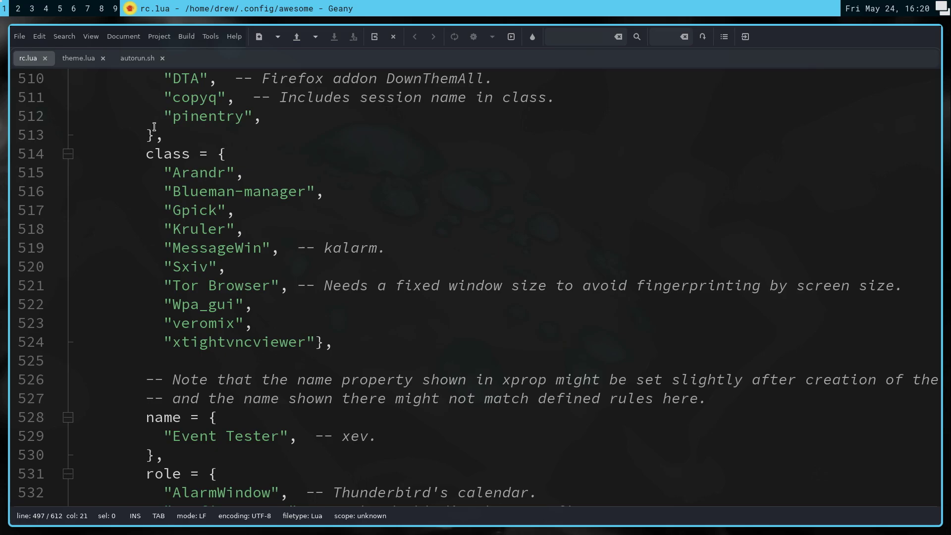
click(19, 35)
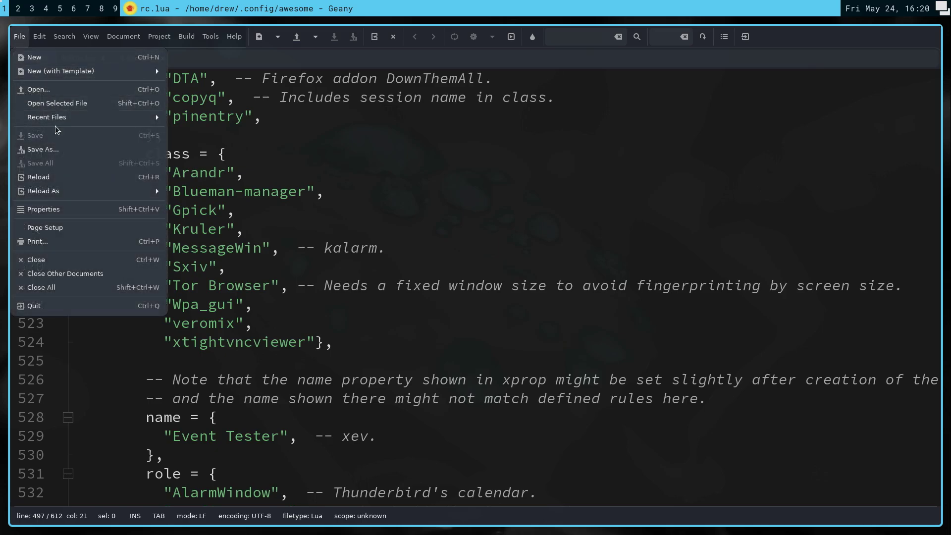
mouse_move(46, 117)
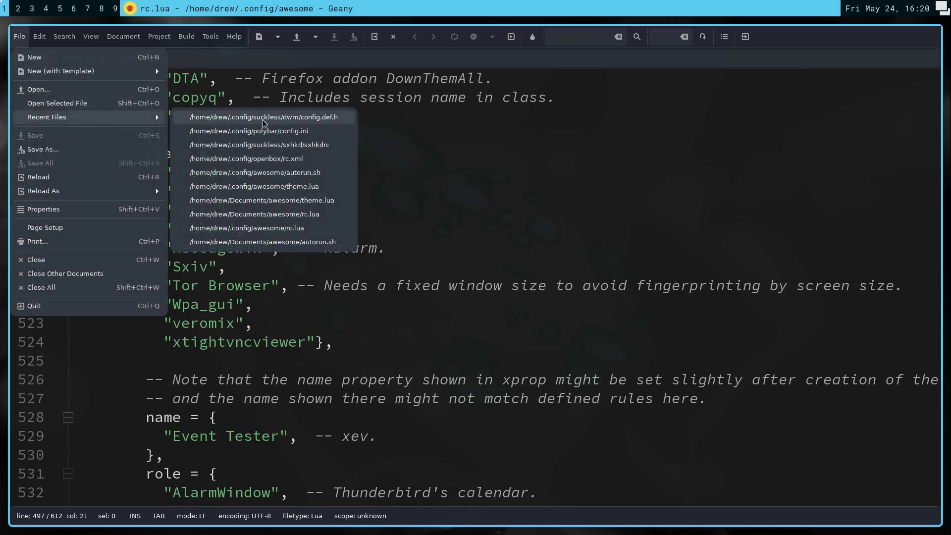
Reopen dwm's config.def.h from recent files and split it side by side with rc.lua.
click(263, 119)
scroll(521, 260, down, 3)
scroll(417, 279, down, 3)
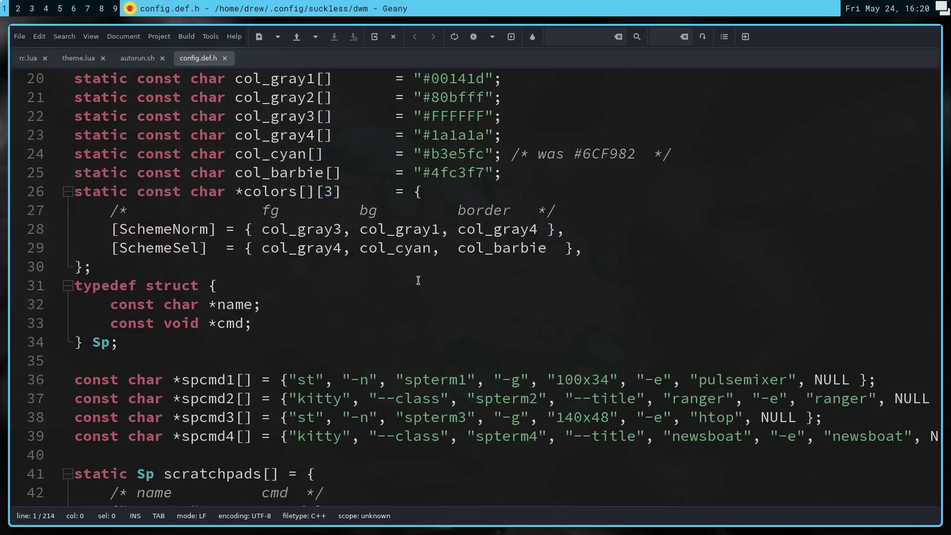
scroll(418, 280, down, 6)
scroll(417, 280, down, 3)
scroll(416, 278, down, 1)
scroll(416, 278, down, 1)
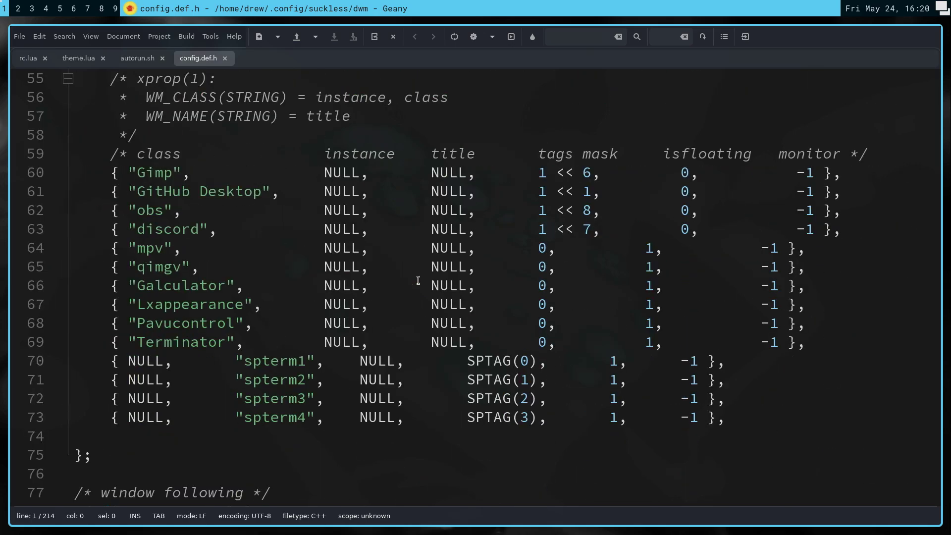
click(210, 37)
mouse_move(246, 146)
click(331, 171)
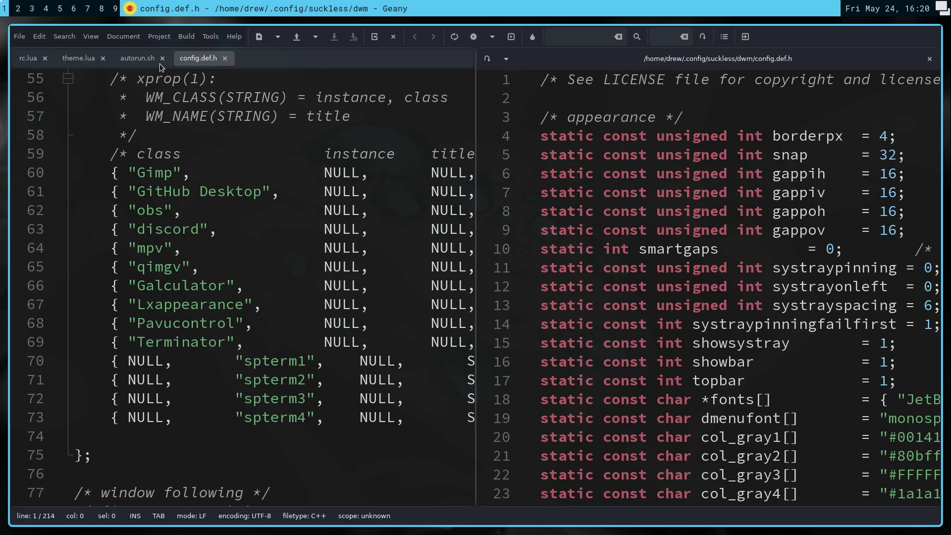
click(35, 64)
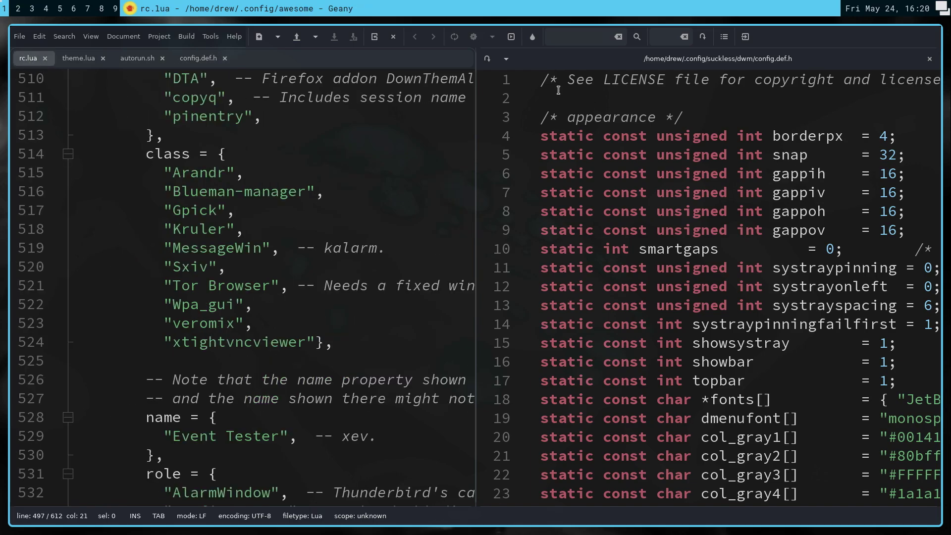
scroll(660, 236, down, 5)
scroll(659, 235, down, 5)
scroll(661, 234, down, 5)
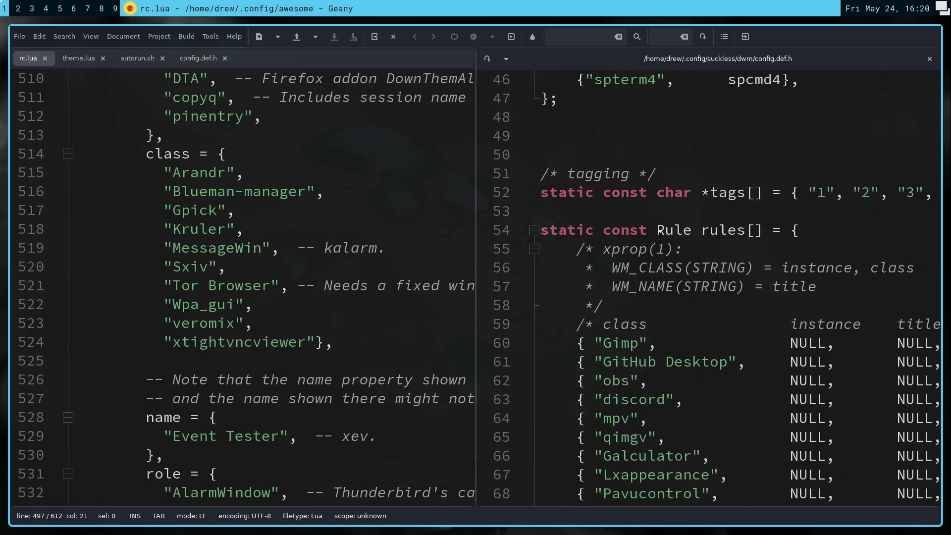
scroll(659, 235, down, 1)
scroll(658, 235, down, 2)
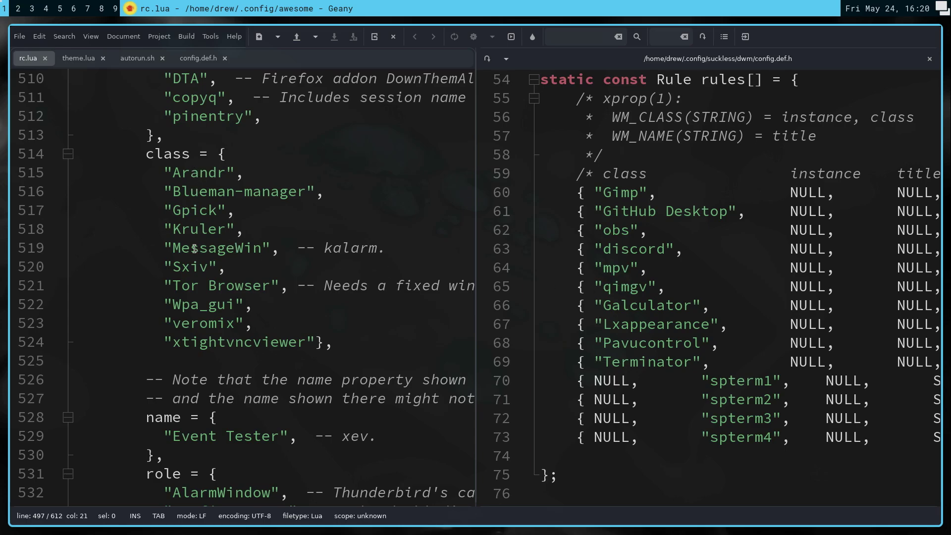
Replace the Arandr, Blueman-manager and Gpick entries, fixing typos, to get qimgv, mpv and Galculator.
double_click(185, 176)
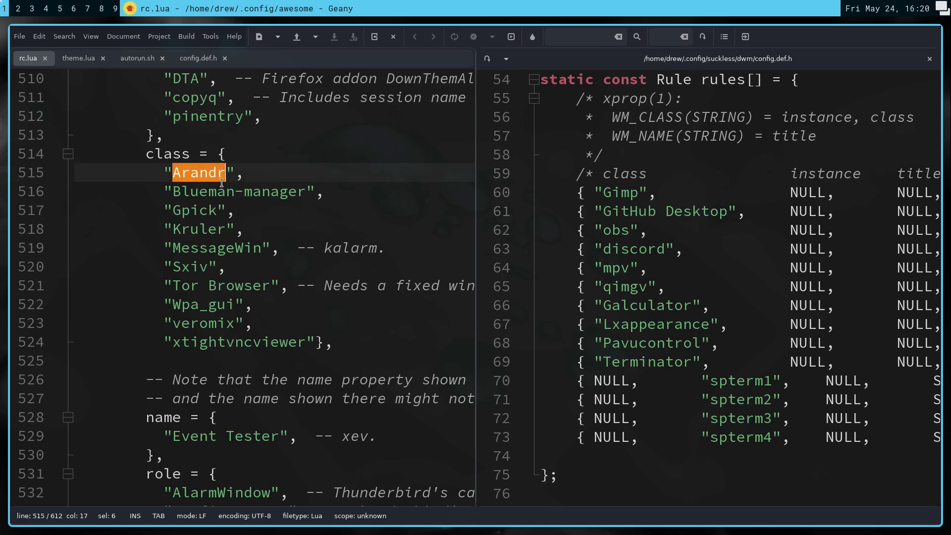
text(qi)
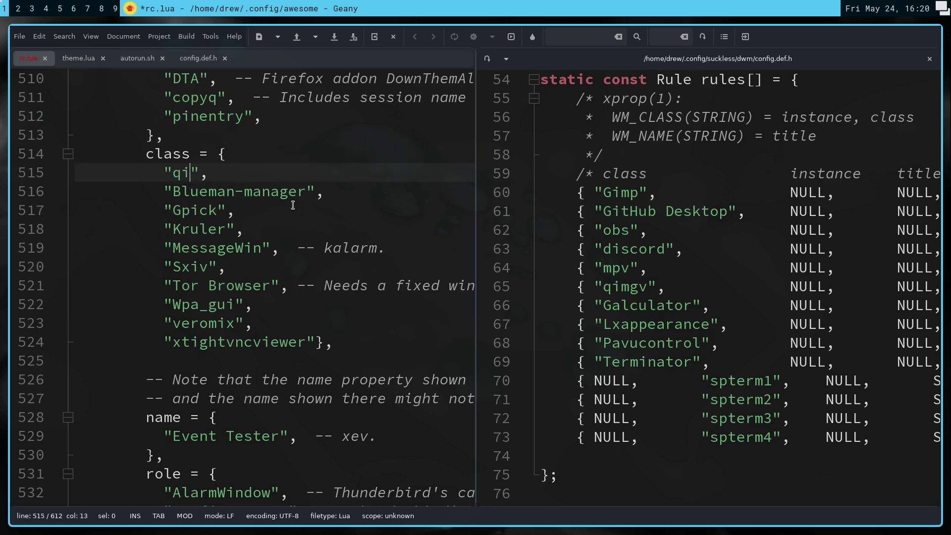
text(mgv)
drag(297, 191, 172, 193)
text(m)
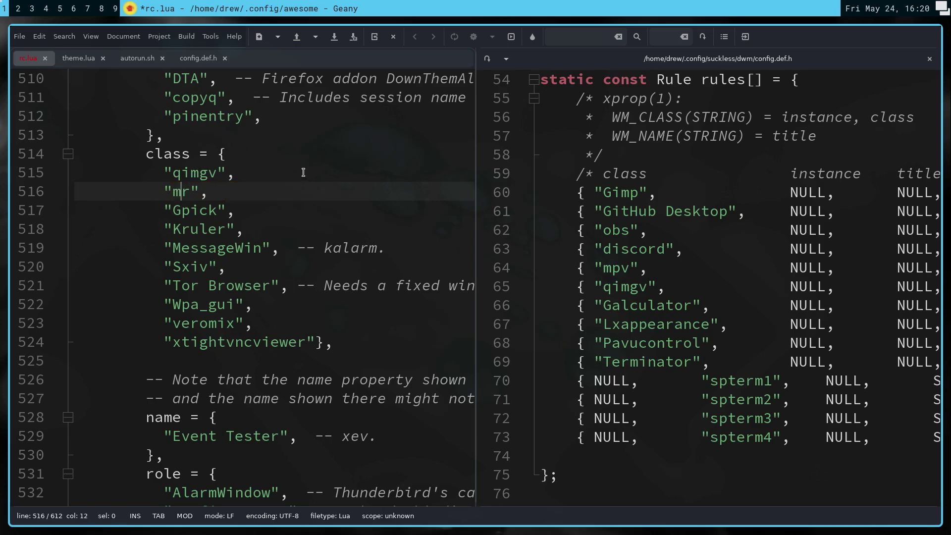
text(pv)
key(Delete)
click(192, 211)
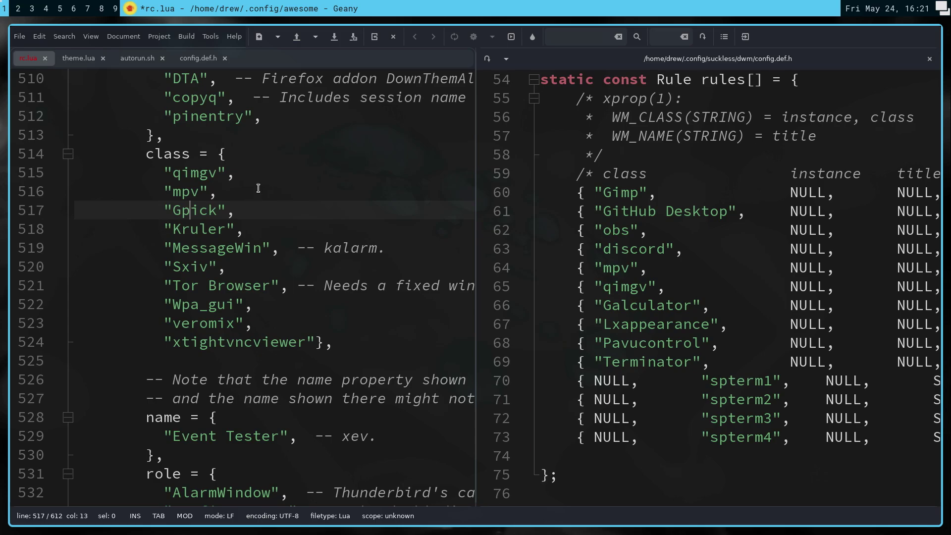
key(Delete)
key(Delete)
key(Delete)
key(BackSpace)
text(alculaqtor)
key(Left)
key(Left)
key(Left)
key(BackSpace)
key(End)
Swap Kruler, Sxiv and Tor Browser for Lxappearance, Pavucontrol and Terminator, and delete the MessageWin line.
double_click(194, 230)
text(L)
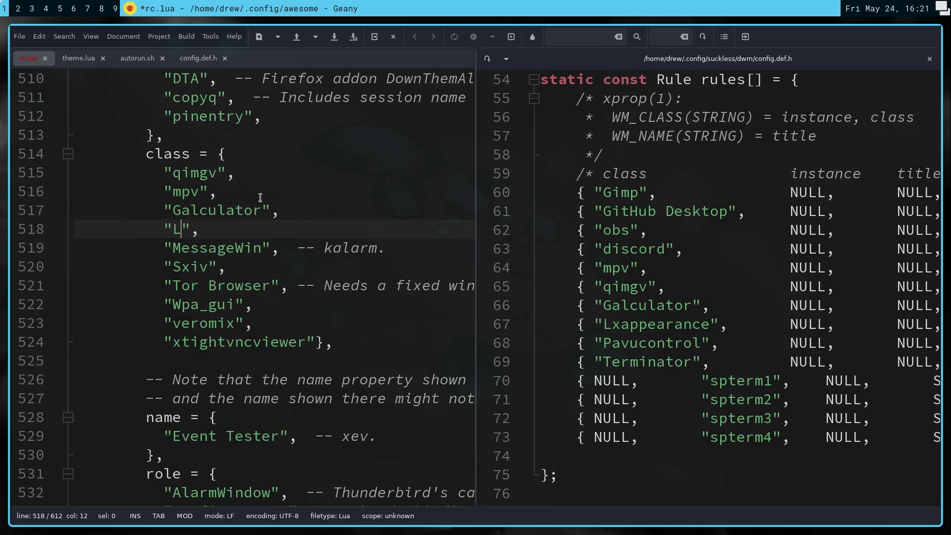
text(xappearance)
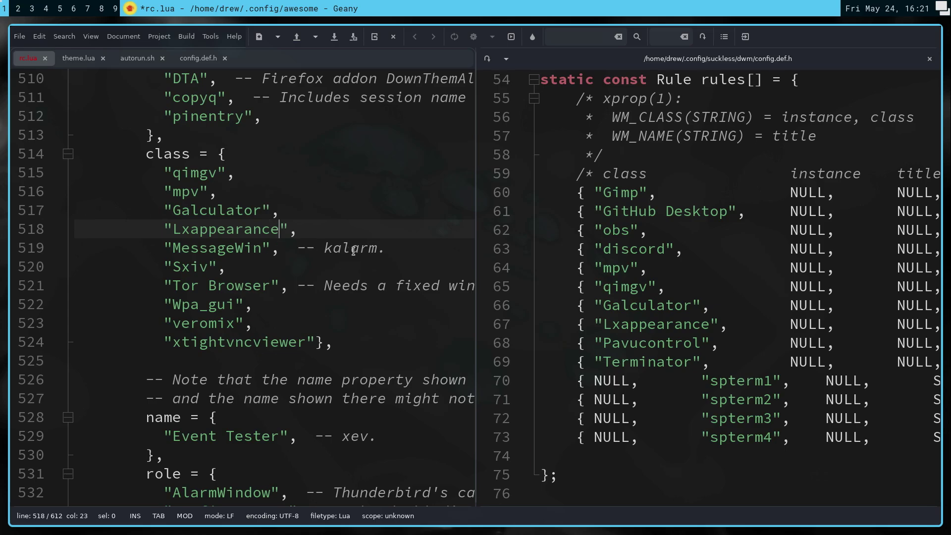
drag(387, 248, 75, 249)
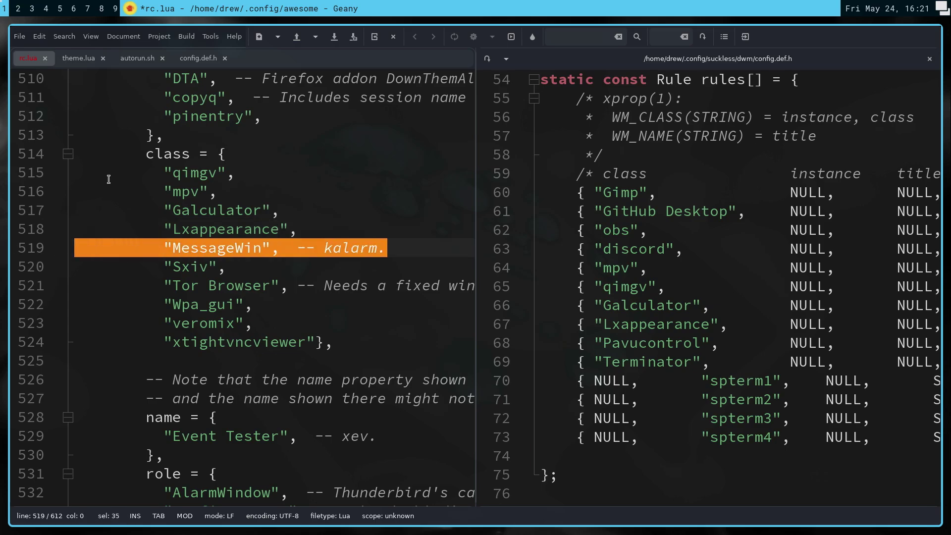
key(Delete)
key(BackSpace)
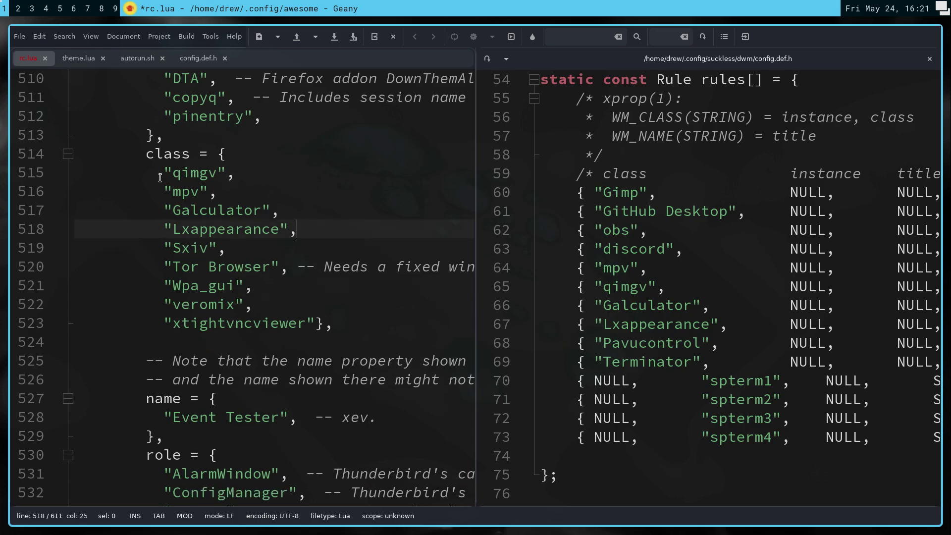
double_click(190, 248)
text(Pavu)
text(cog)
key(BackSpace)
text(ntropl)
key(BackSpace)
key(BackSpace)
text(l)
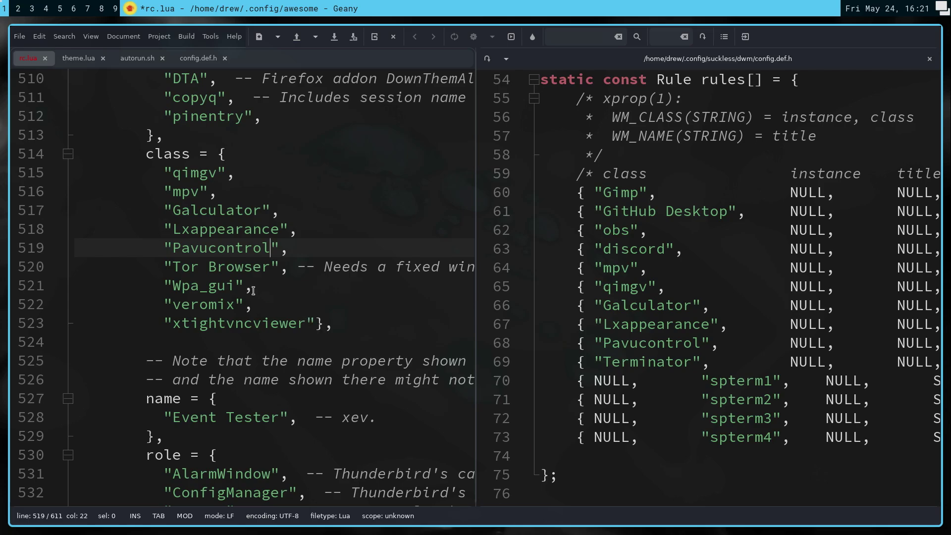
drag(271, 267, 178, 271)
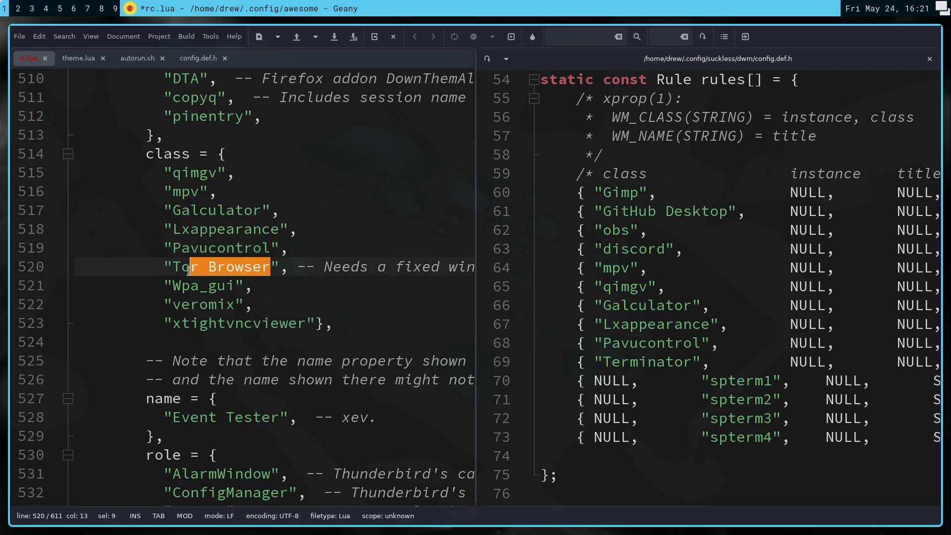
text(erminator)
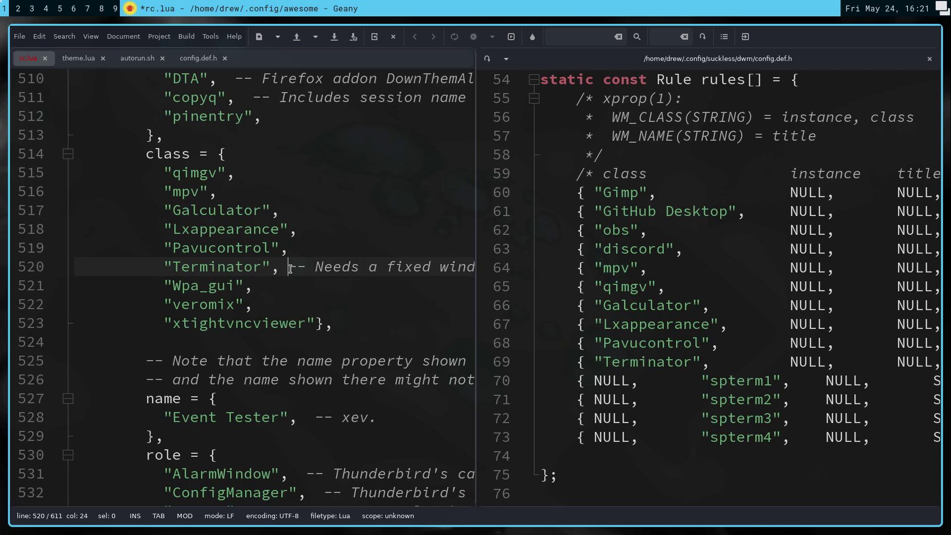
Delete the comment and the Wpa_gui, veromix and xtightvncviewer entries, then save rc.lua.
drag(288, 268, 308, 323)
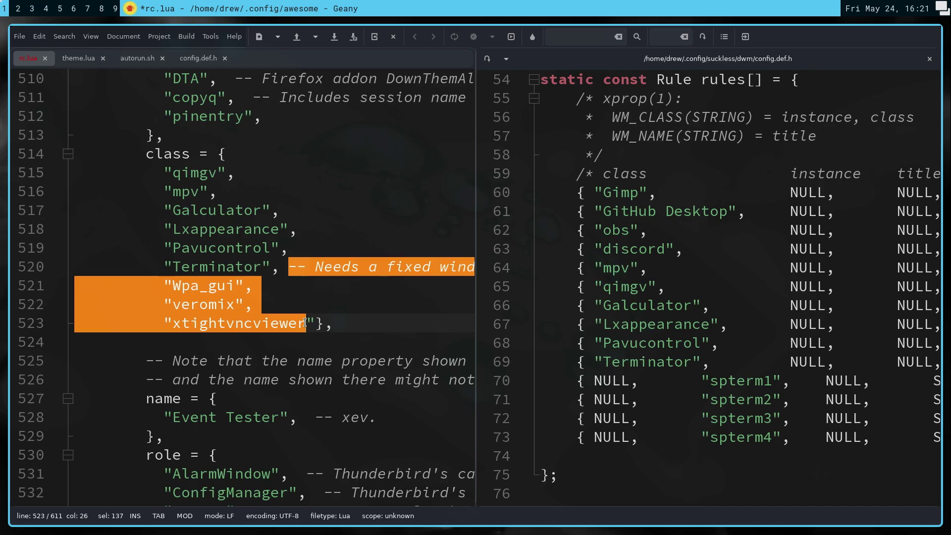
drag(302, 320, 295, 310)
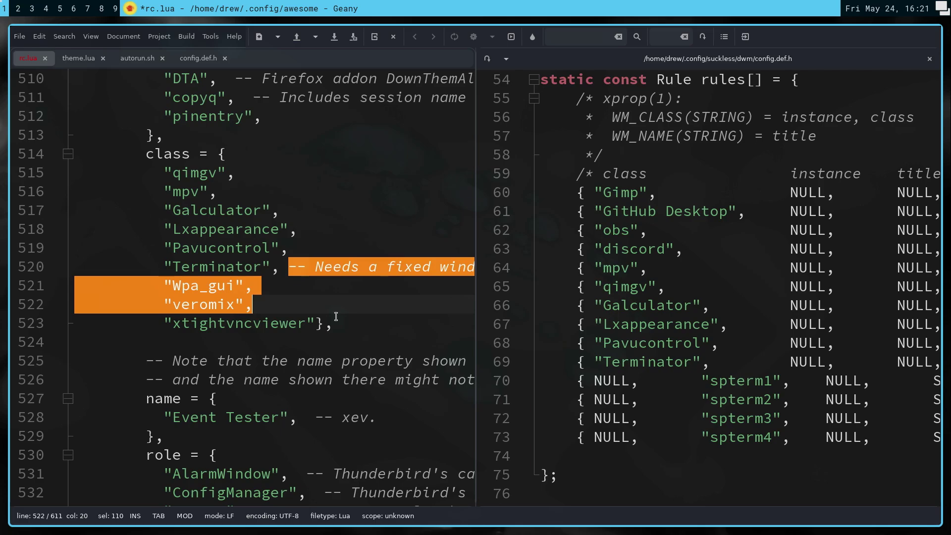
key(Delete)
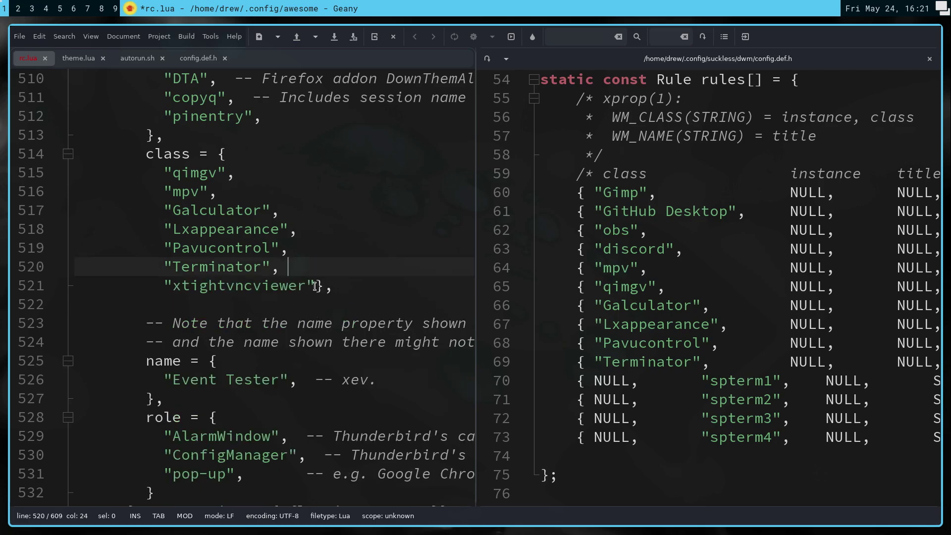
drag(316, 286, 270, 267)
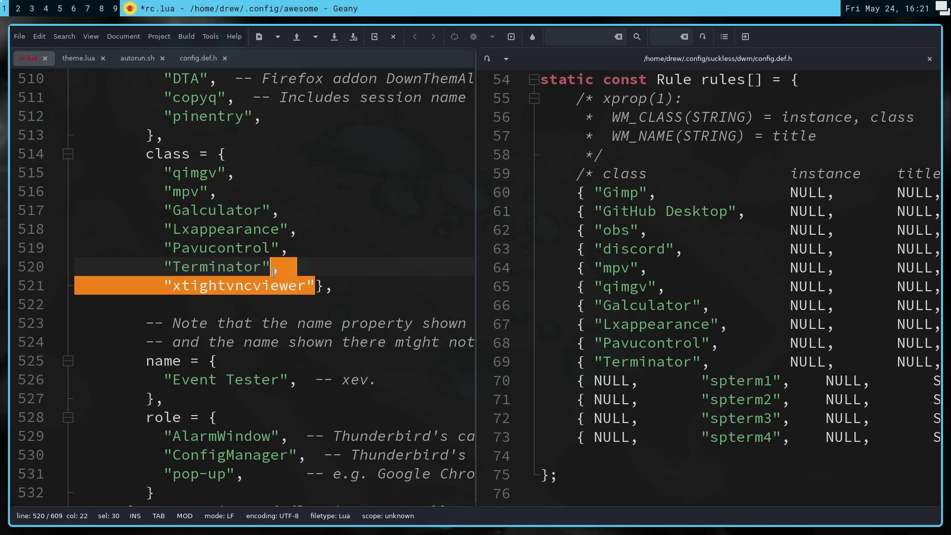
key(Delete)
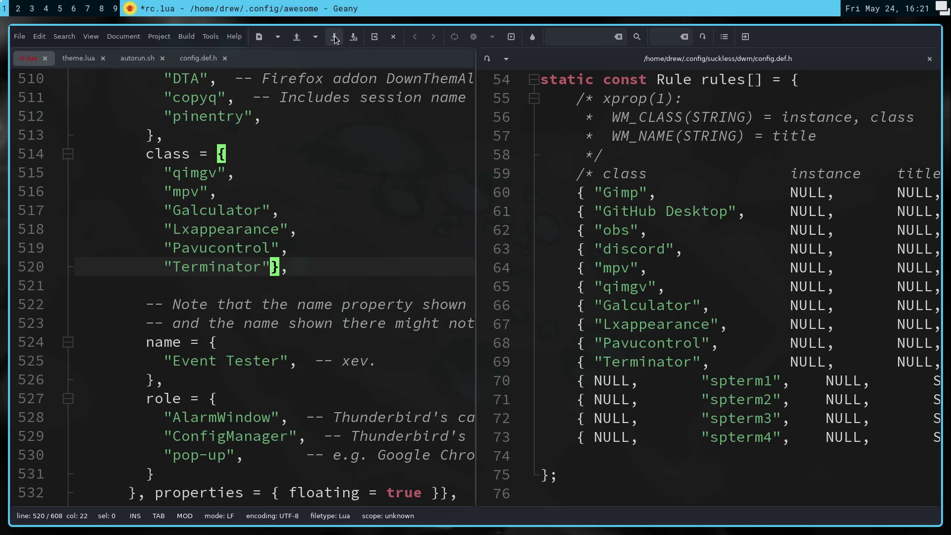
click(336, 37)
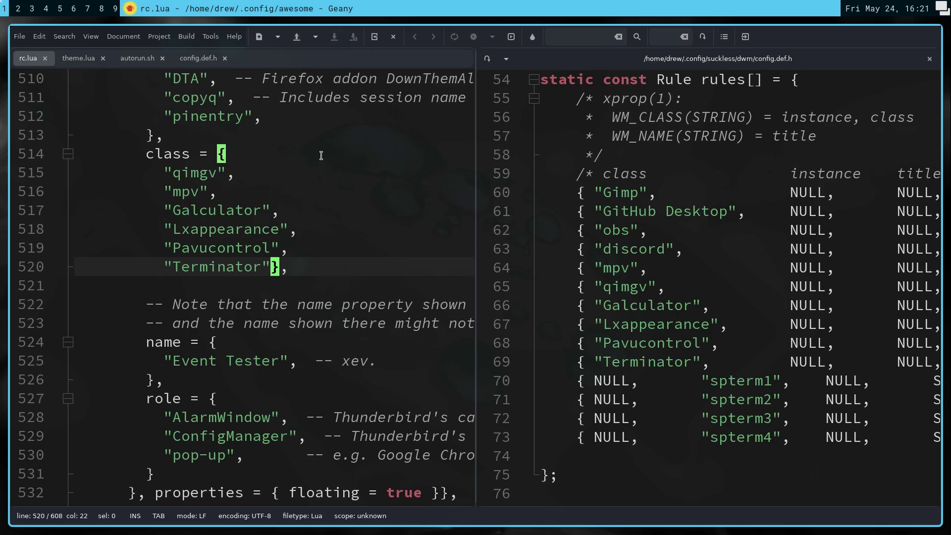
key(super+ctrl+r)
key(super+p)
text(galc)
key(Return)
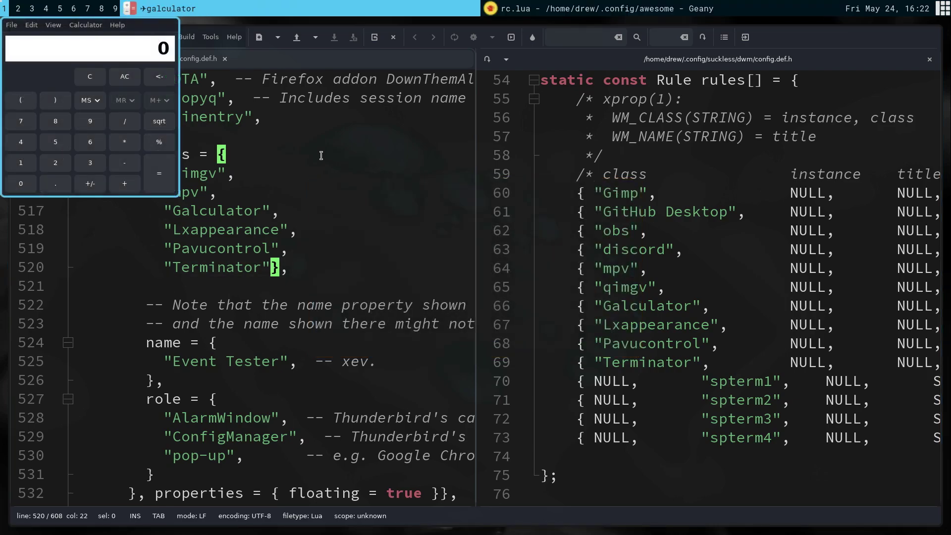
mouse_move(148, 26)
mouse_down()
mouse_move(435, 118)
mouse_move(537, 180)
mouse_up()
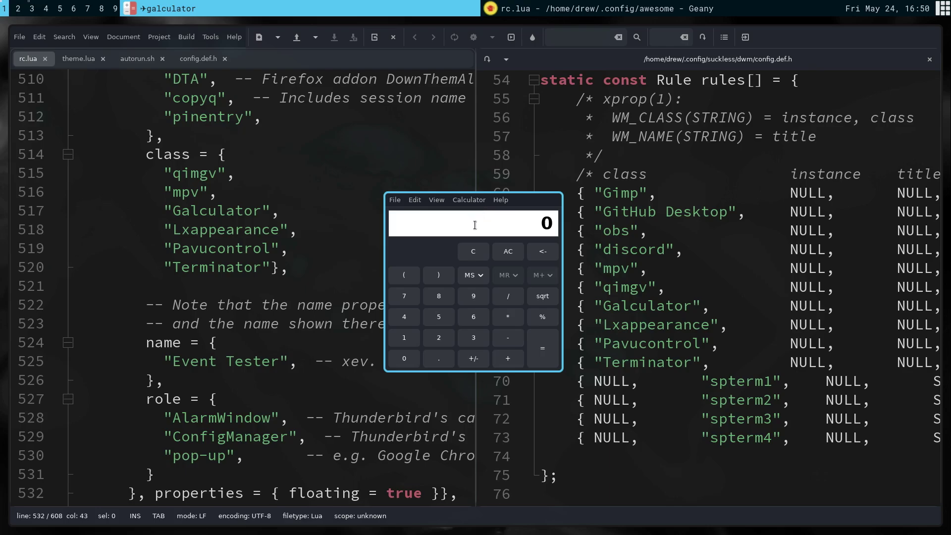
key(super+shift+c)
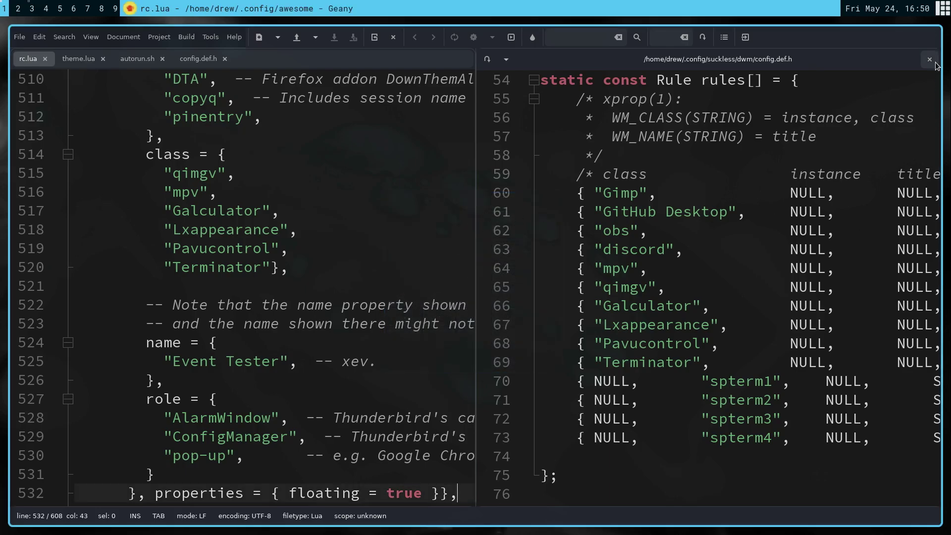
Close the split view, prefix line 503's placement with awful.placement.centered, and save.
click(929, 60)
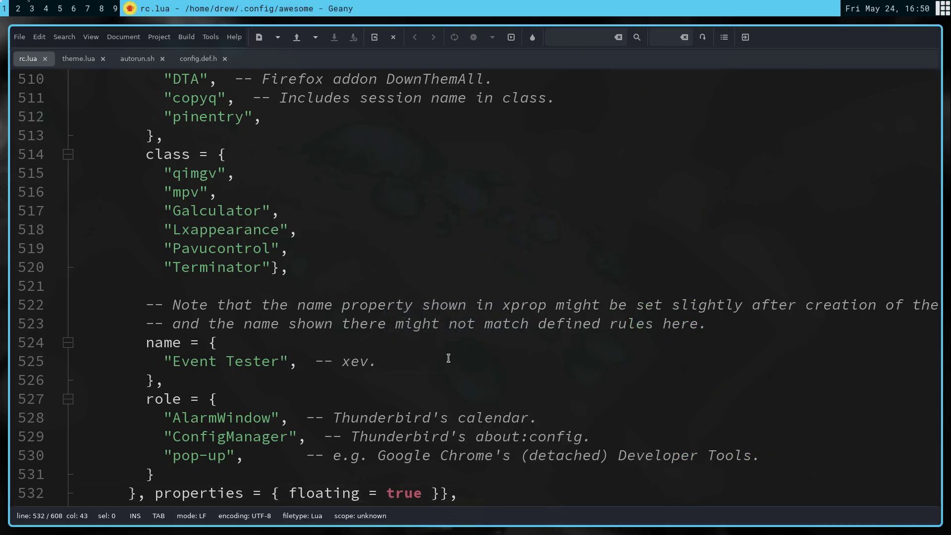
scroll(400, 355, up, 2)
scroll(400, 355, up, 2)
scroll(400, 355, up, 2)
scroll(400, 354, up, 2)
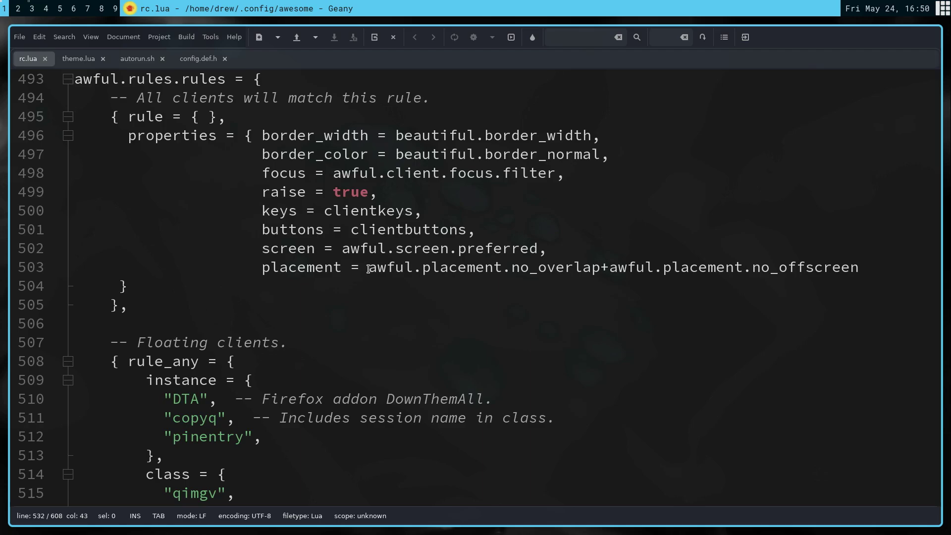
click(369, 266)
text(awful.placement.centered )
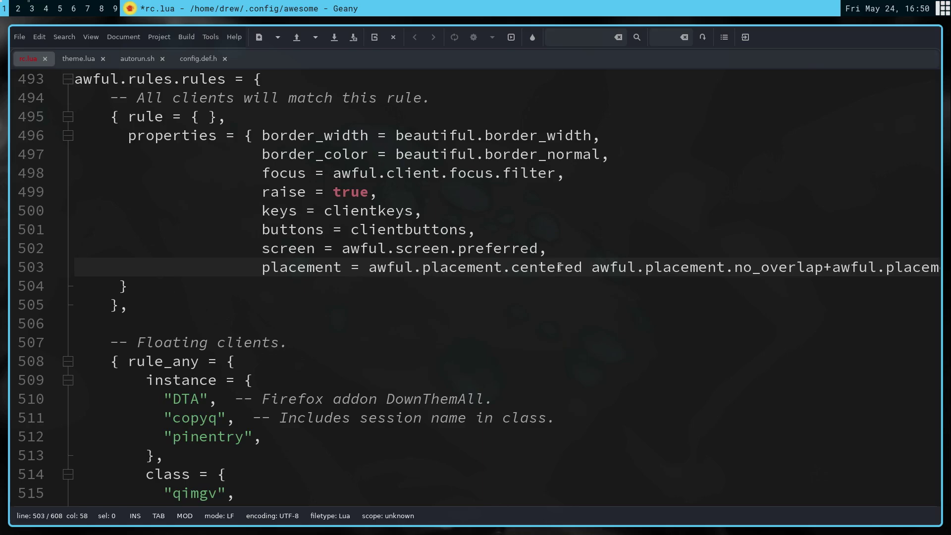
text(+)
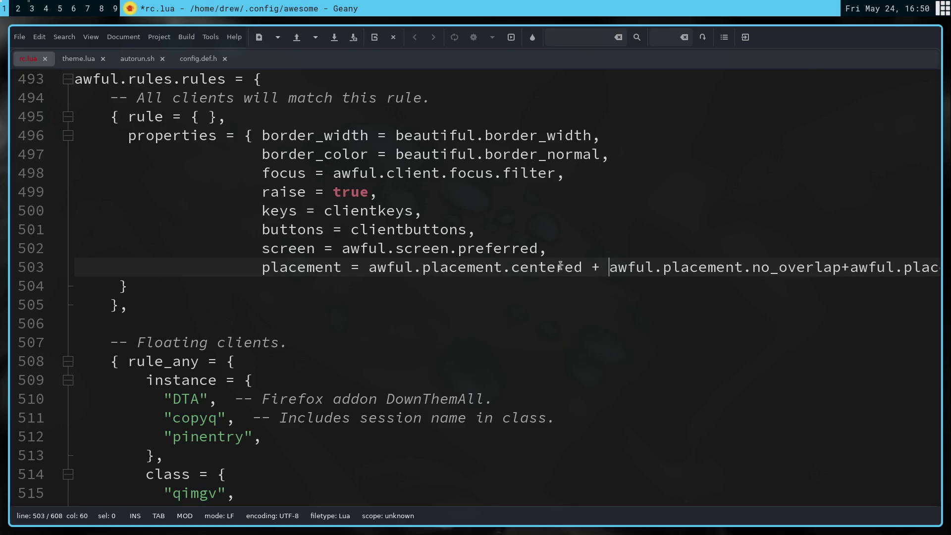
click(336, 43)
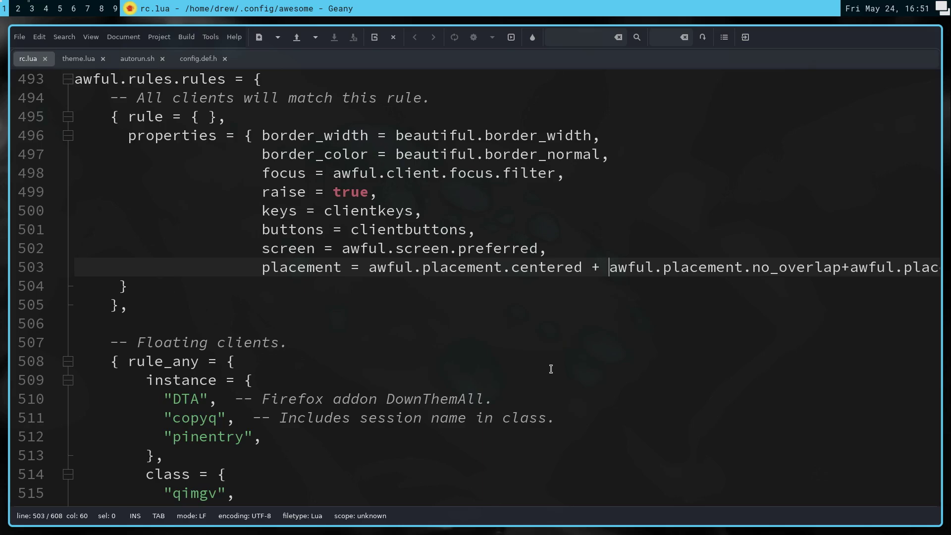
Test centered placement by launching and closing Galculator, then close config.def.h.
key(super+r)
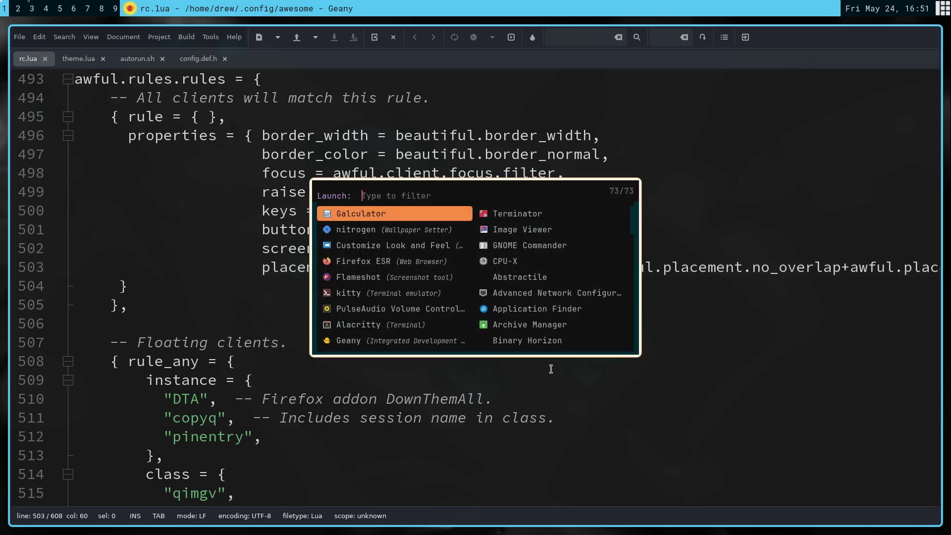
key(Return)
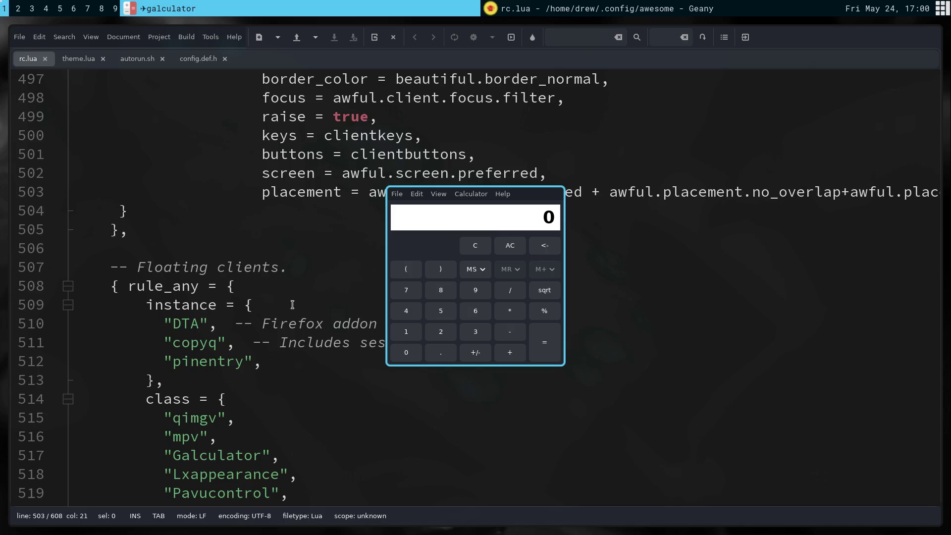
key(super+shift+c)
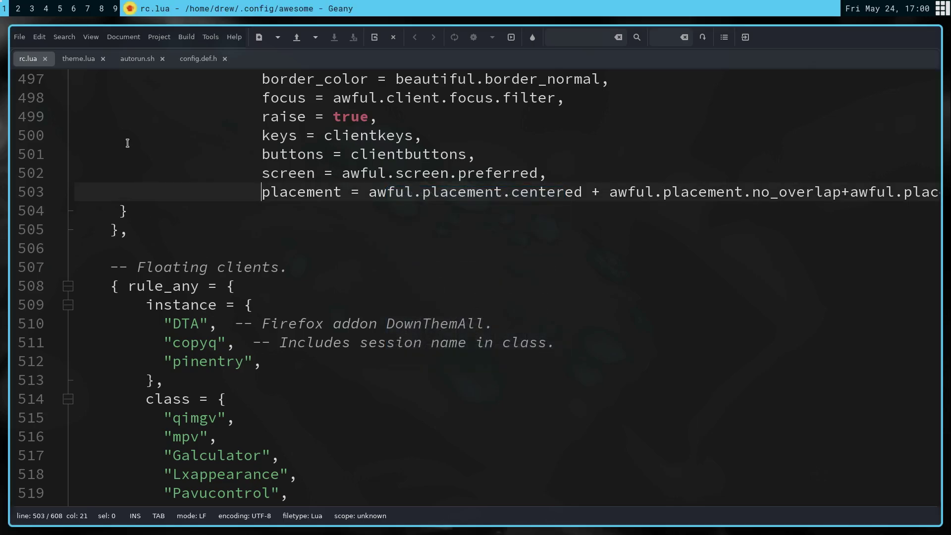
click(224, 59)
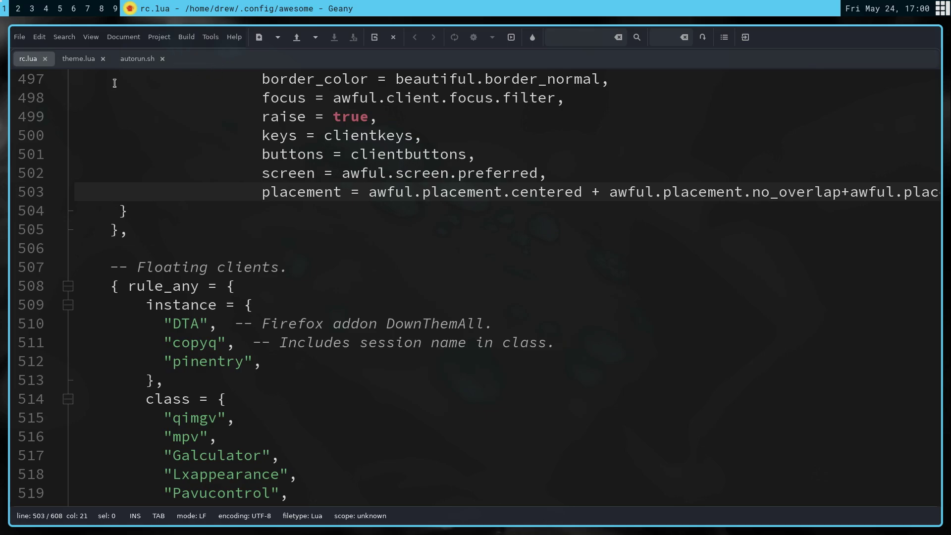
On tag 3, switch to tile layout, open terminals, and view then dismiss the hotkeys help.
click(33, 10)
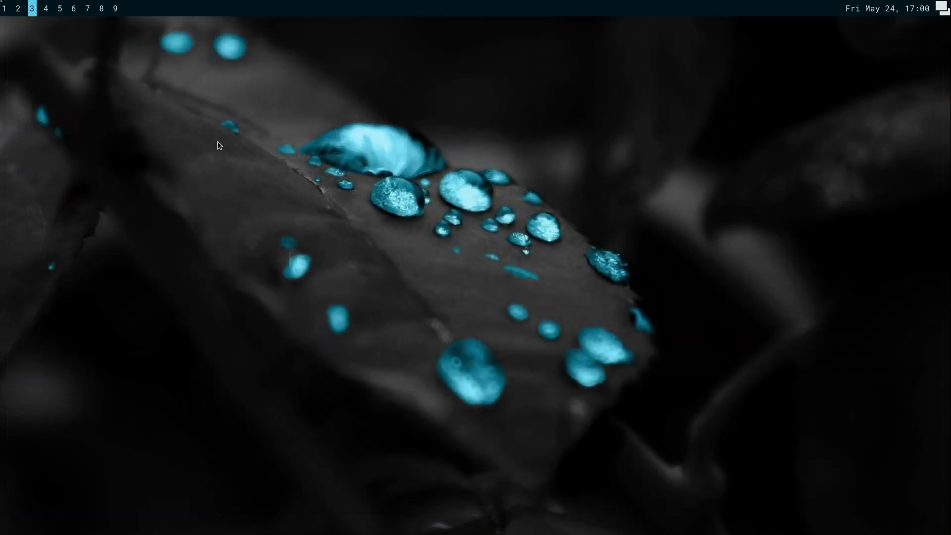
key(super+g)
key(super+Return)
key(super+Return)
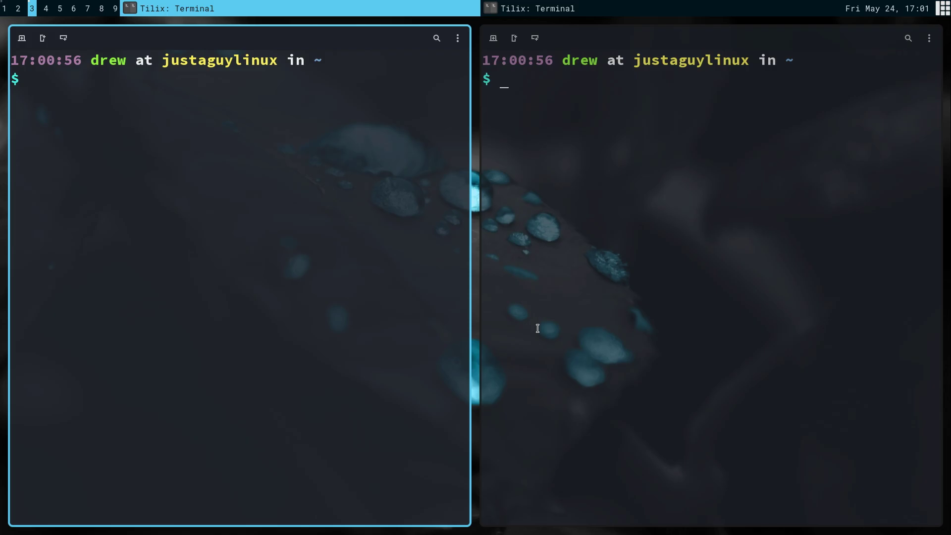
key(super+s)
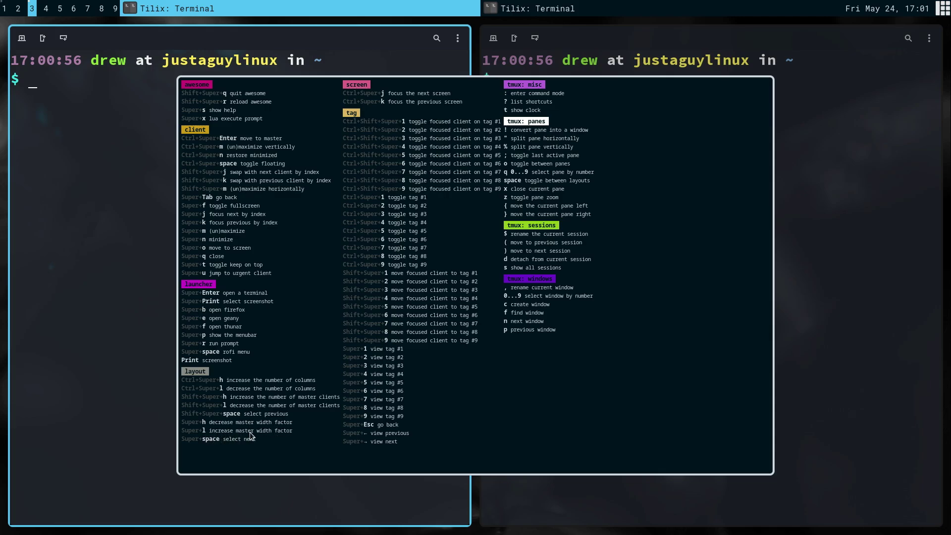
click(476, 405)
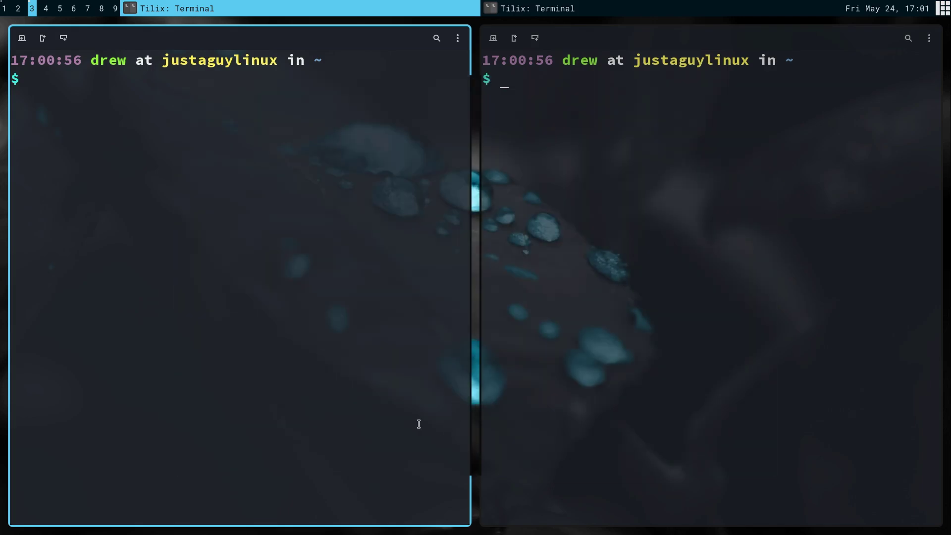
Resize the split with Super+H/L so the left terminal ends slightly narrower.
key(super+l)
key(super+l)
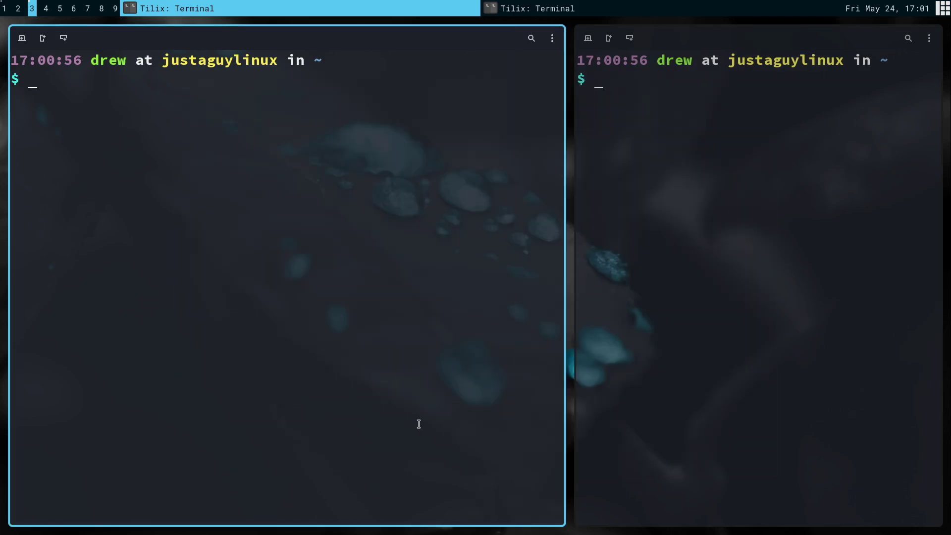
key(super+l)
key(super+h)
key(super+h)
key(super+h)
key(super+h)
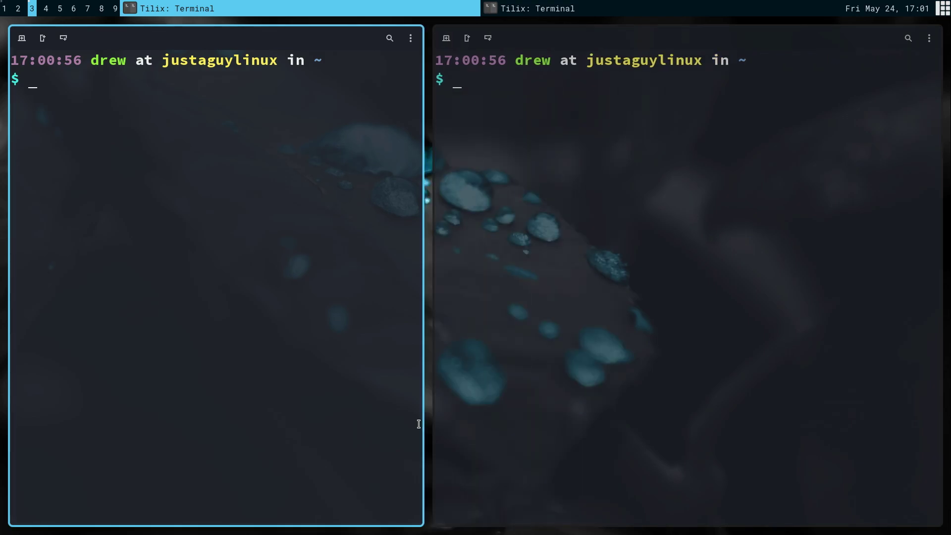
key(super+h)
key(super+h)
key(super+h)
key(super+l)
key(super+l)
key(super+l)
key(super+l)
key(super+l)
key(super+h)
key(super+h)
Move the divider between the two terminals to mid-screen so both panes are equal width.
mouse_move(428, 523)
mouse_down()
mouse_move(777, 511)
mouse_move(263, 522)
mouse_move(796, 521)
mouse_move(419, 532)
mouse_move(450, 532)
mouse_move(436, 532)
mouse_move(445, 529)
mouse_move(436, 468)
mouse_move(562, 464)
mouse_move(456, 463)
mouse_up()
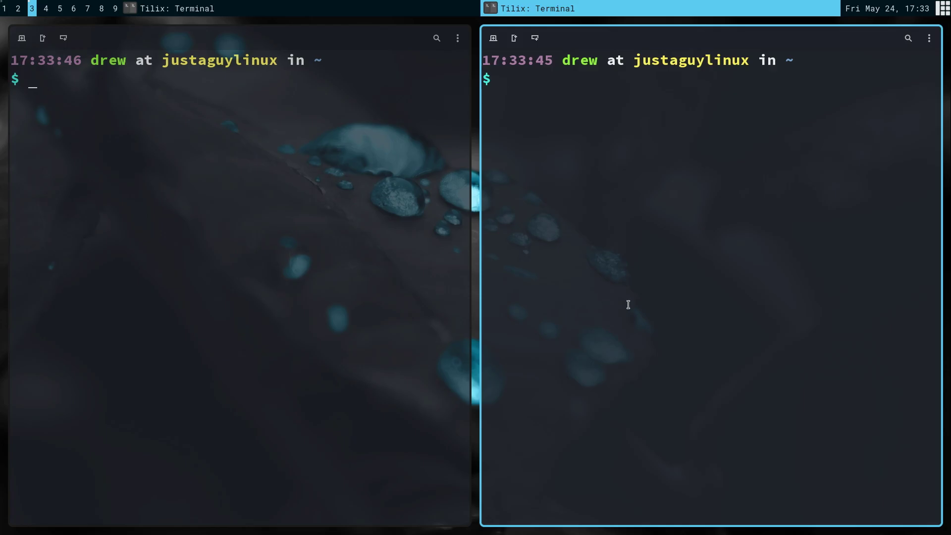
Close both Tilix terminals and switch to the tag holding Geany's rc.lua.
key(super+q)
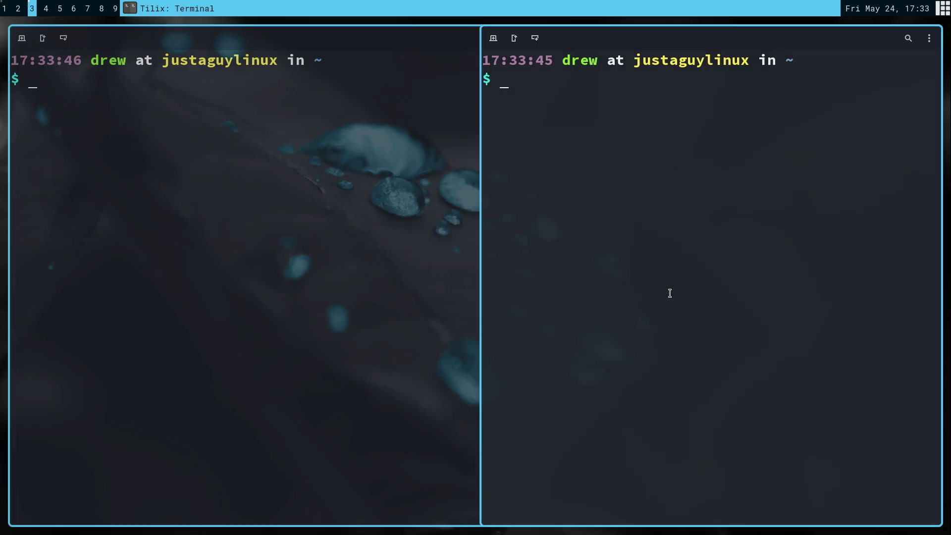
key(super+q)
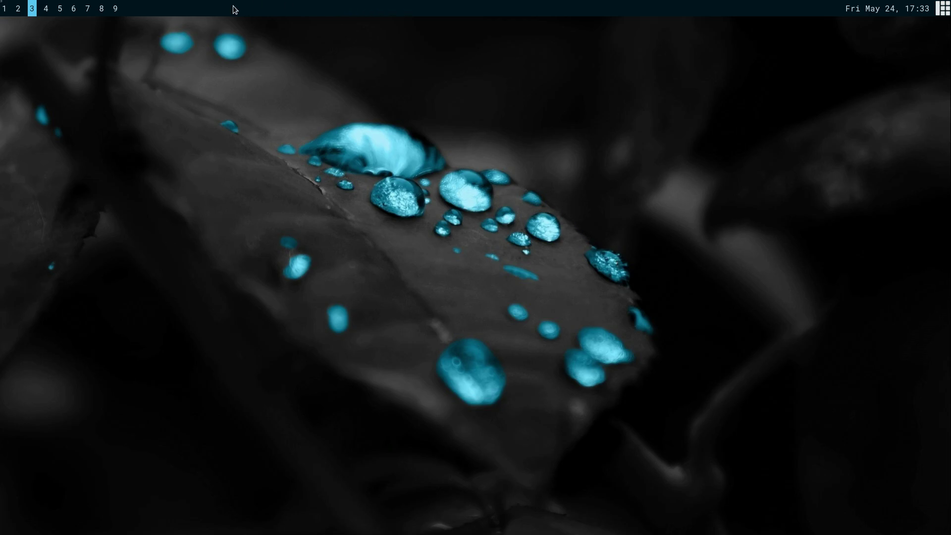
click(4, 9)
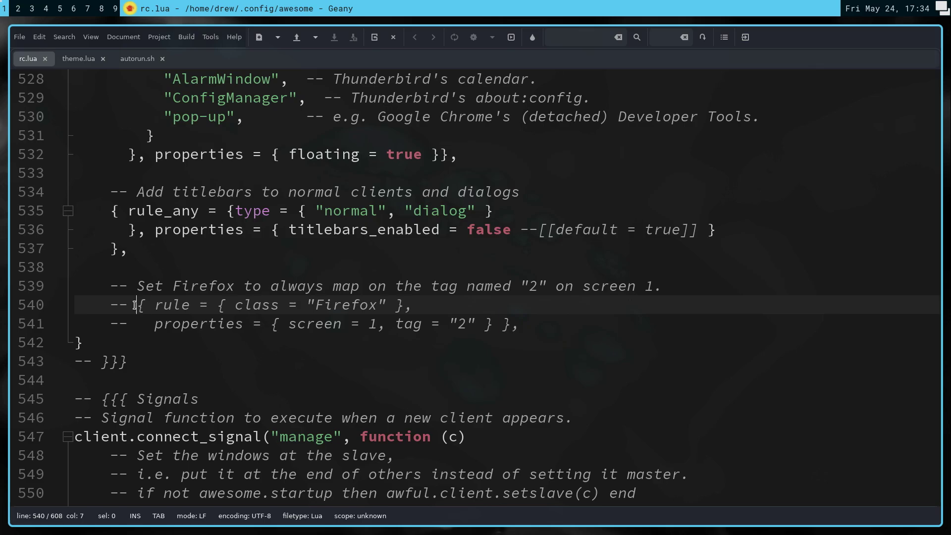
Remove the '--' comment markers from the Firefox rule on lines 540 and 541.
key(BackSpace)
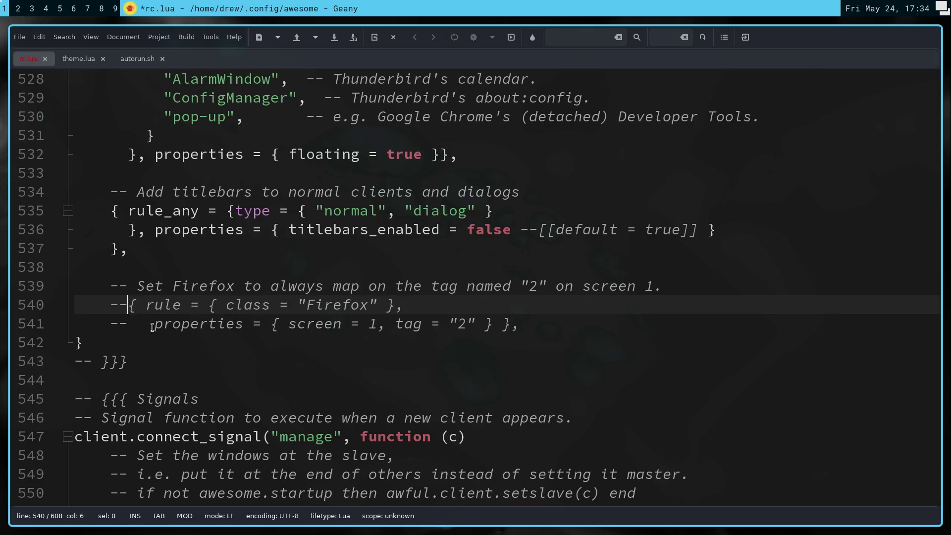
key(BackSpace)
key(BackSpace)
key(Down)
key(Delete)
key(Delete)
key(Delete)
key(Delete)
key(Delete)
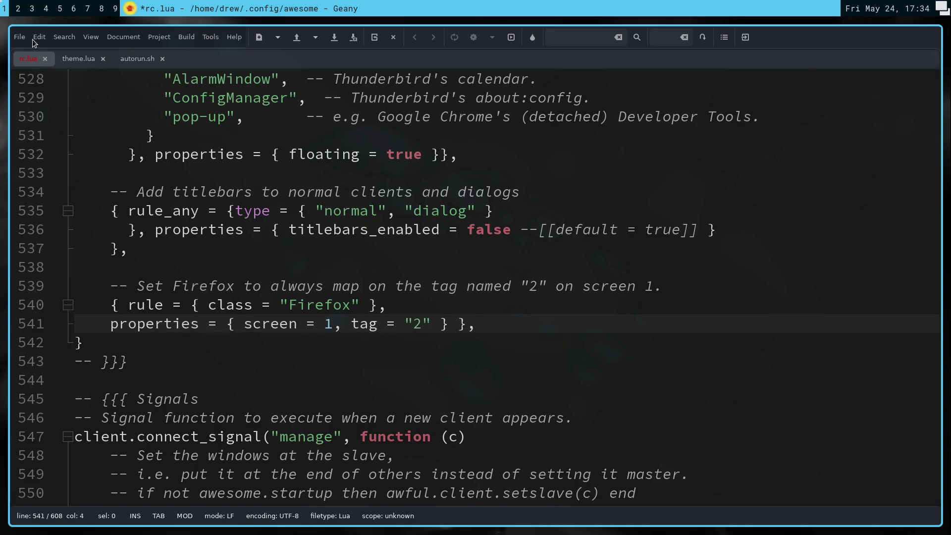
Reopen dwm's config.def.h from Recent Files, inspect the Gimp rule's tag mask on line 60, then return to rc.lua.
click(21, 38)
mouse_move(46, 118)
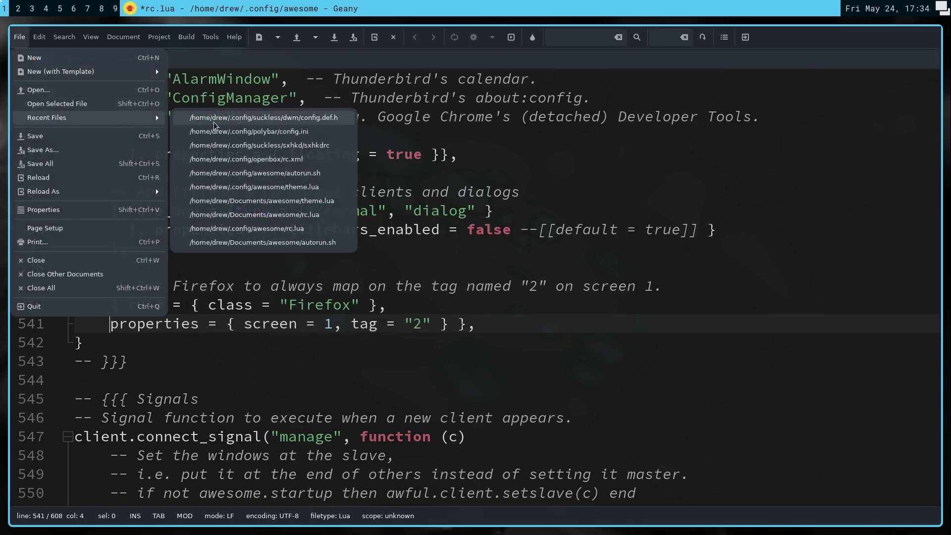
click(247, 124)
scroll(421, 243, down, 5)
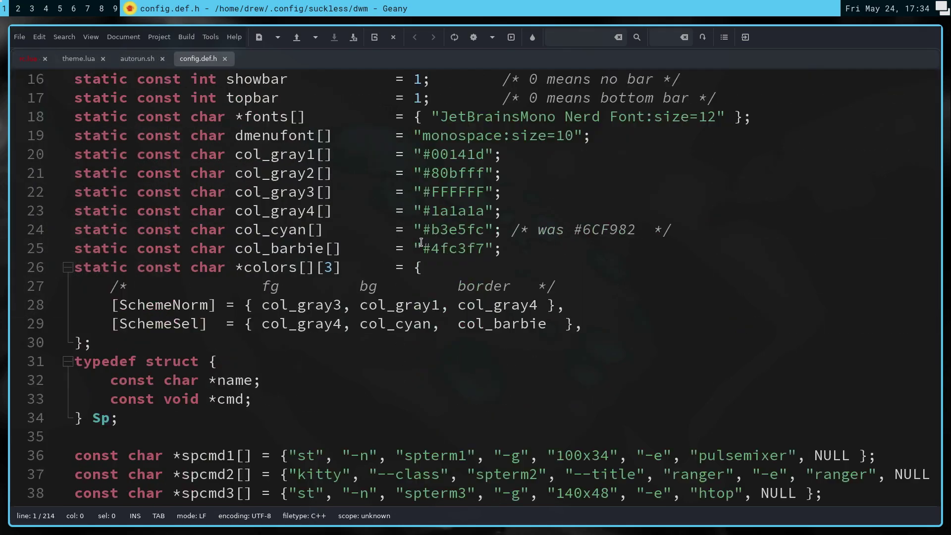
scroll(421, 244, down, 2)
scroll(421, 244, down, 5)
scroll(421, 243, down, 1)
scroll(420, 243, down, 3)
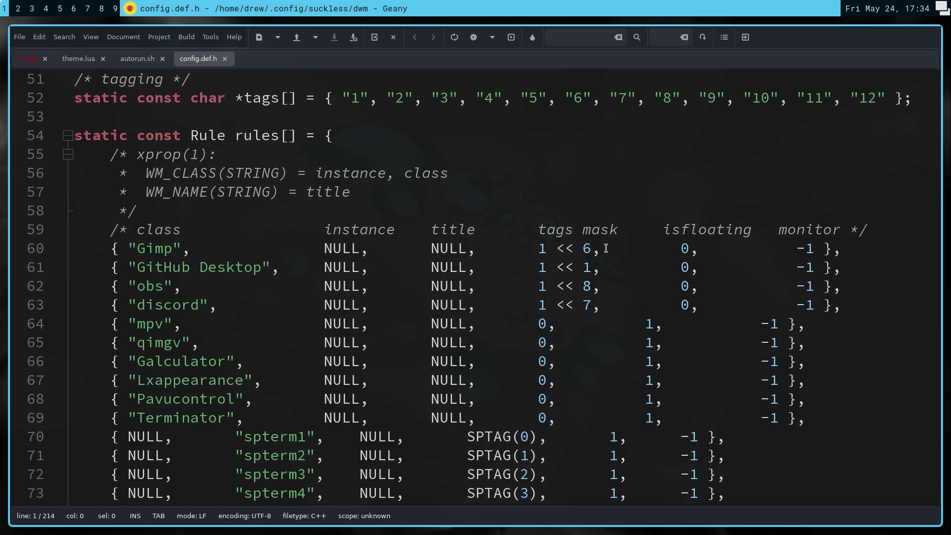
click(195, 250)
key(ctrl+shift+Left)
key(ctrl+shift+Left)
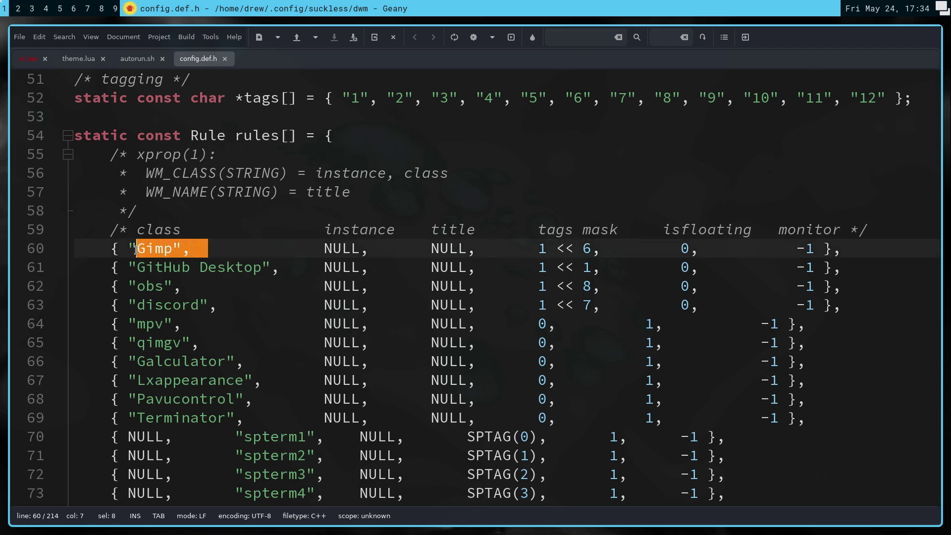
key(ctrl+shift+Left)
click(591, 249)
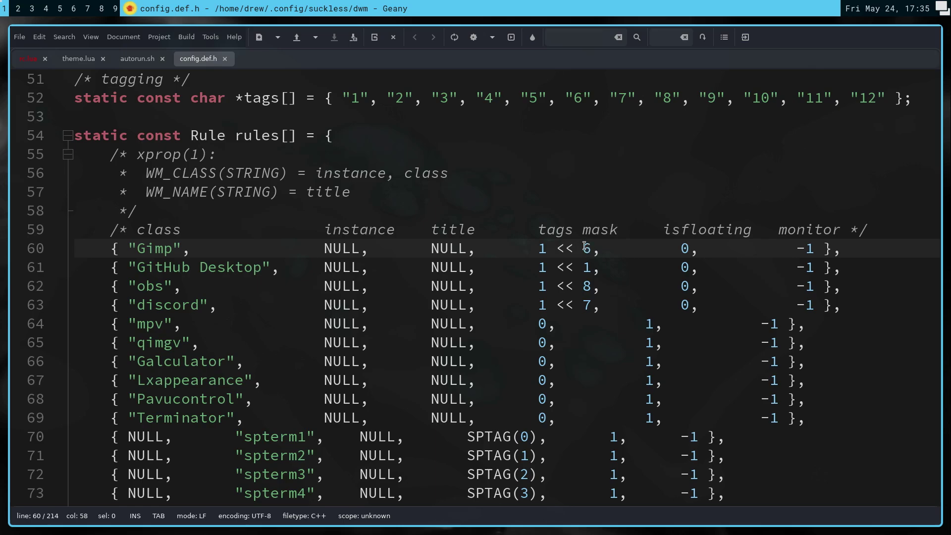
click(24, 61)
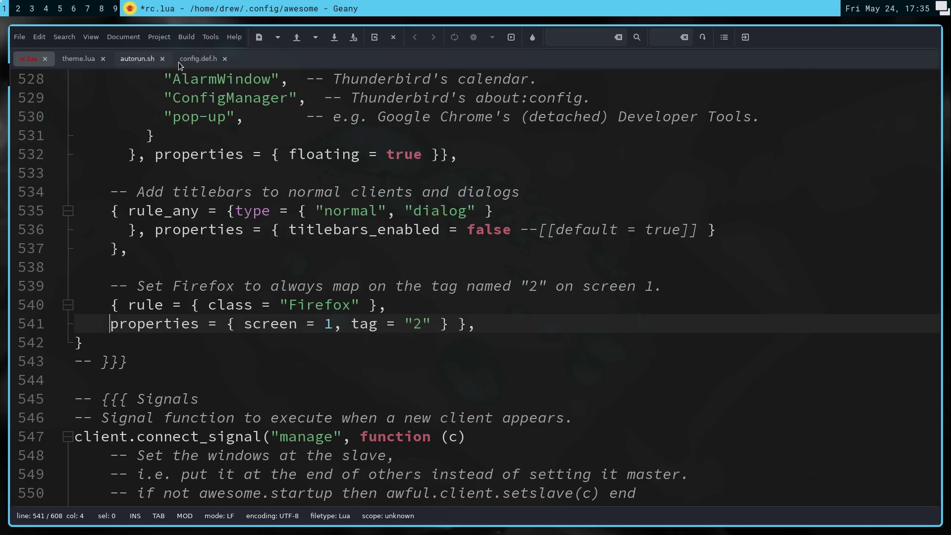
Change the rc.lua rule's class from Firefox to Gimp and its tag from 2 to 7, then save.
click(198, 61)
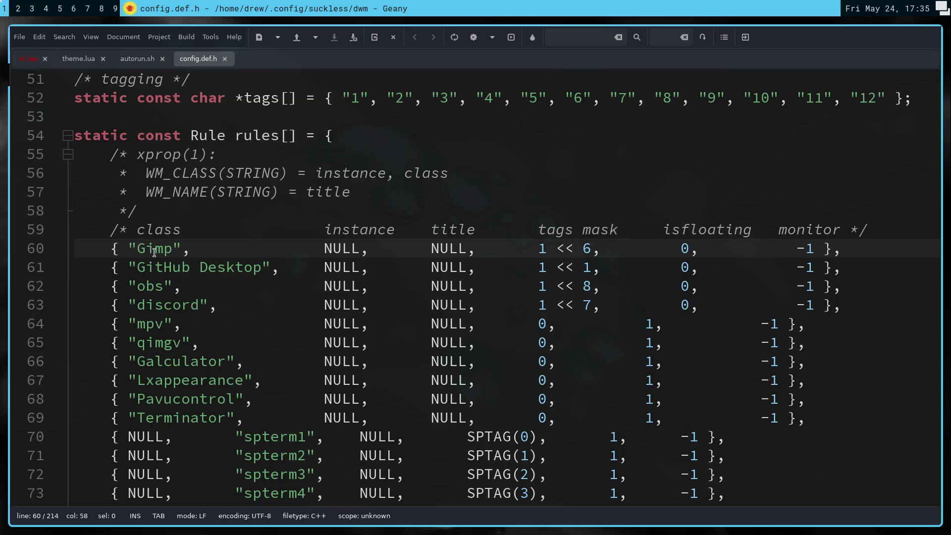
click(39, 59)
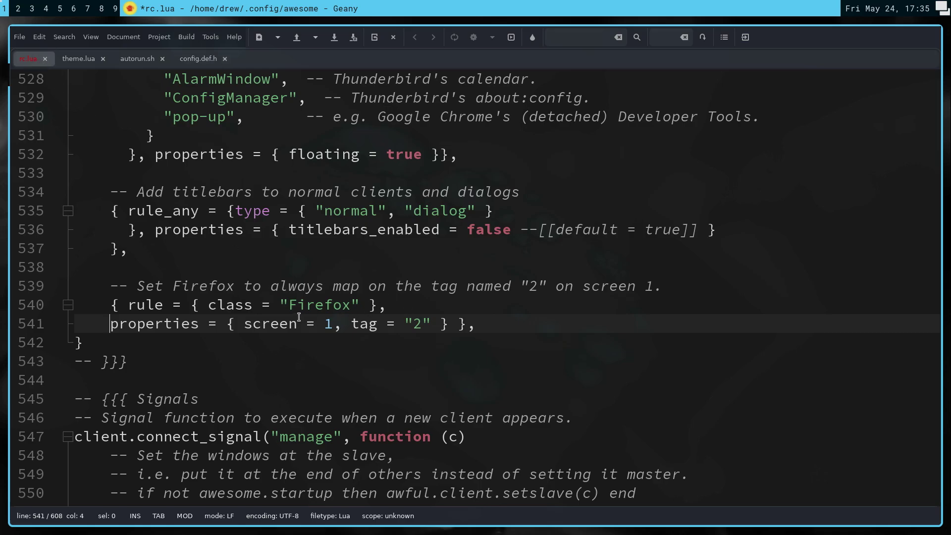
drag(352, 306, 290, 307)
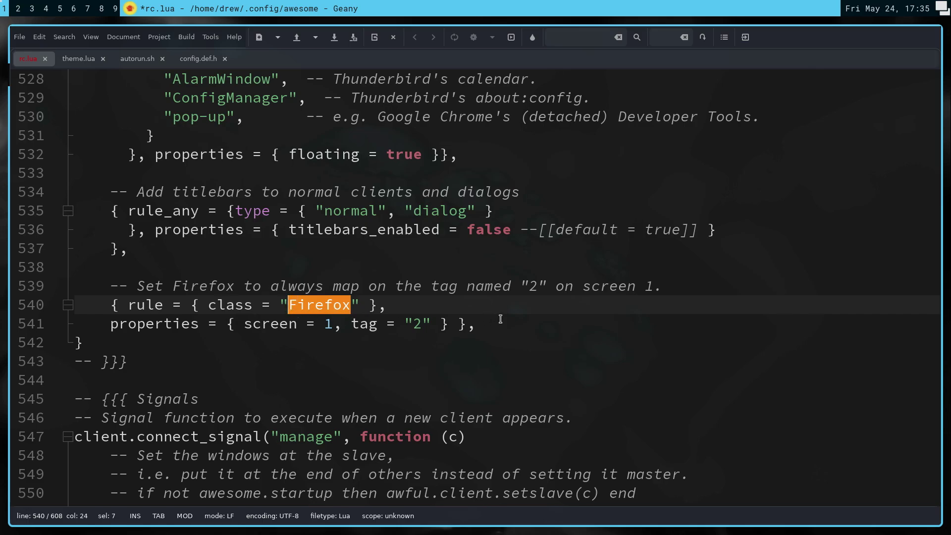
text(Gimp)
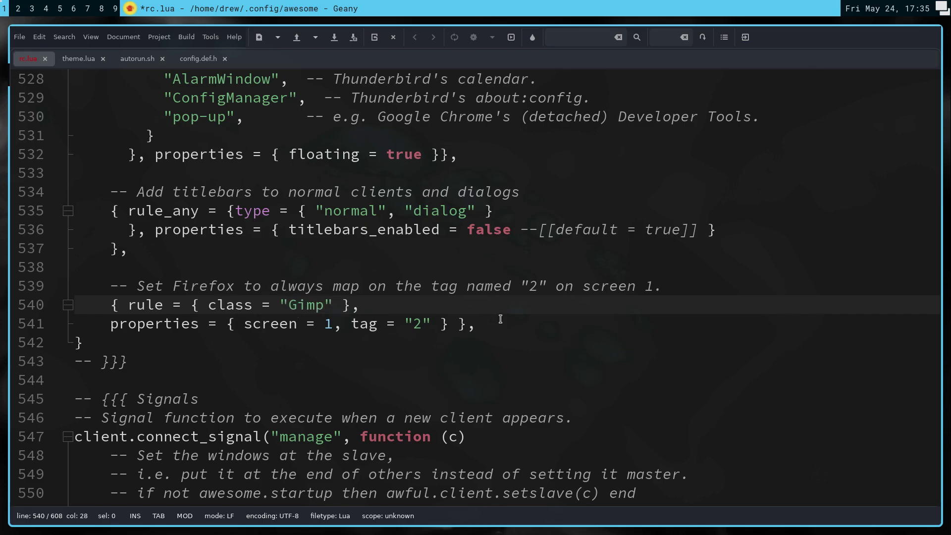
double_click(418, 324)
text(7)
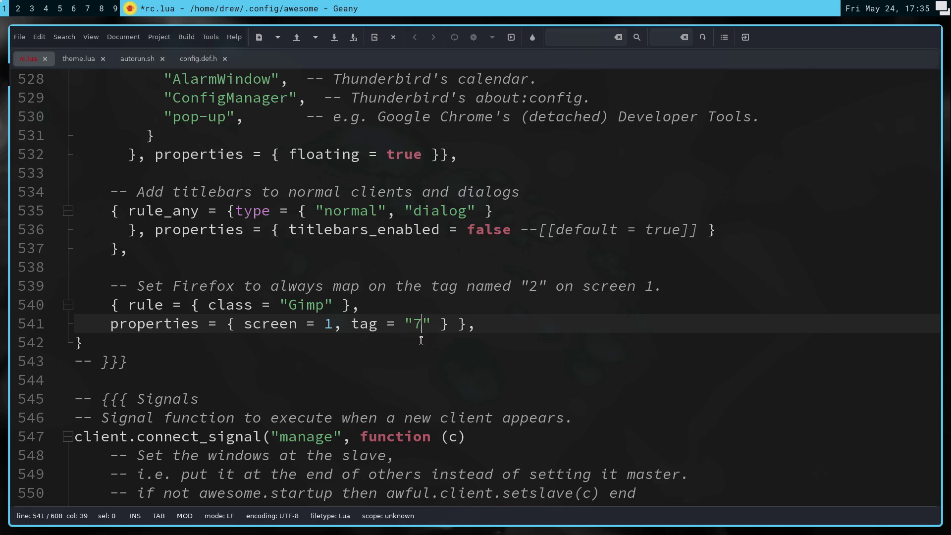
click(333, 43)
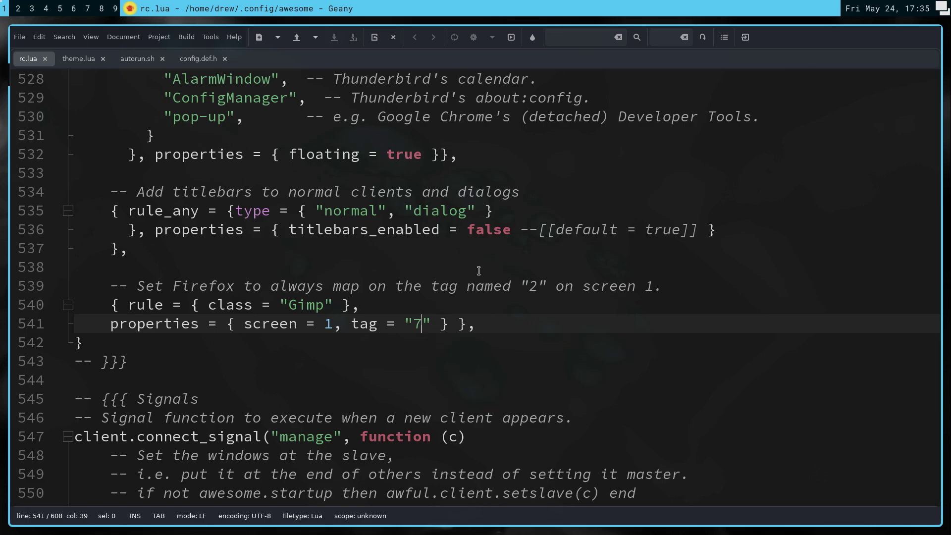
Restart awesome, launch GIMP from the launcher with 'gim', and view it on tag 7.
key(super+ctrl+r)
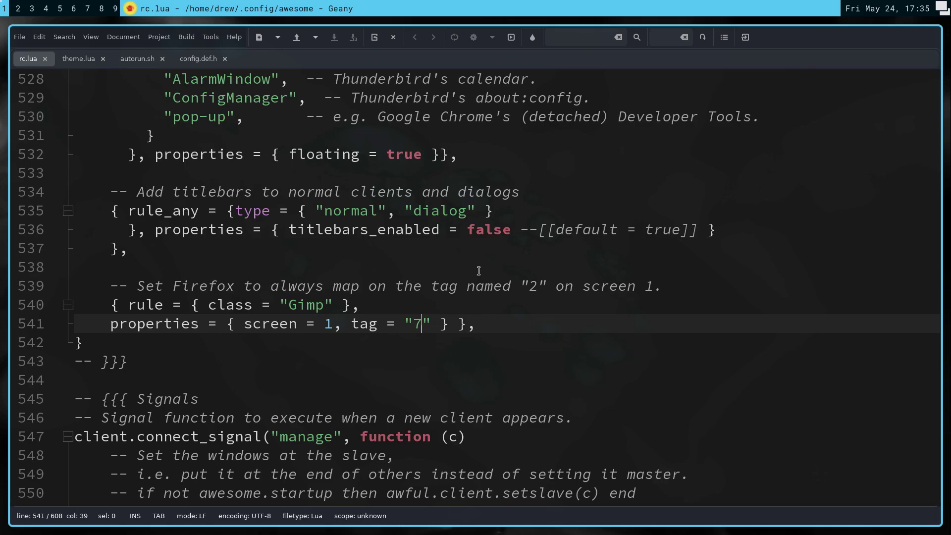
key(super+r)
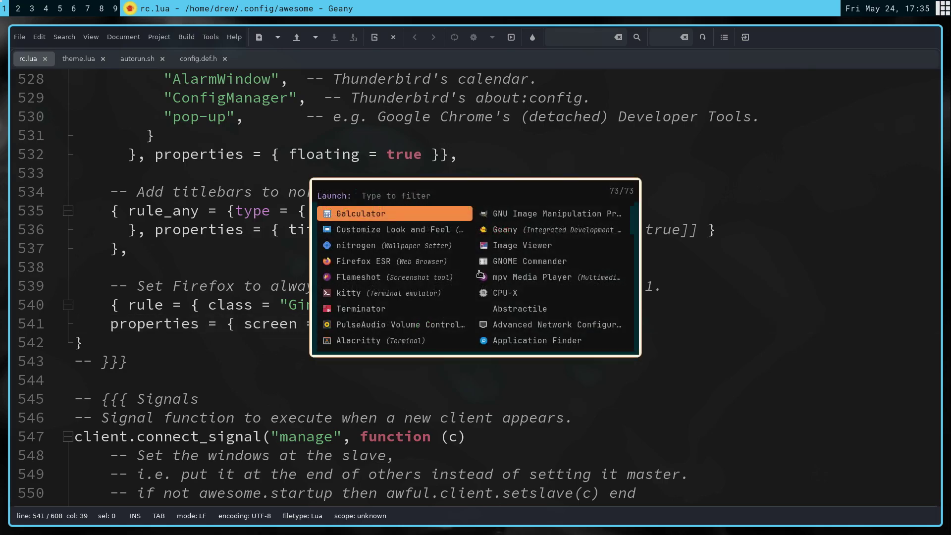
text(gi)
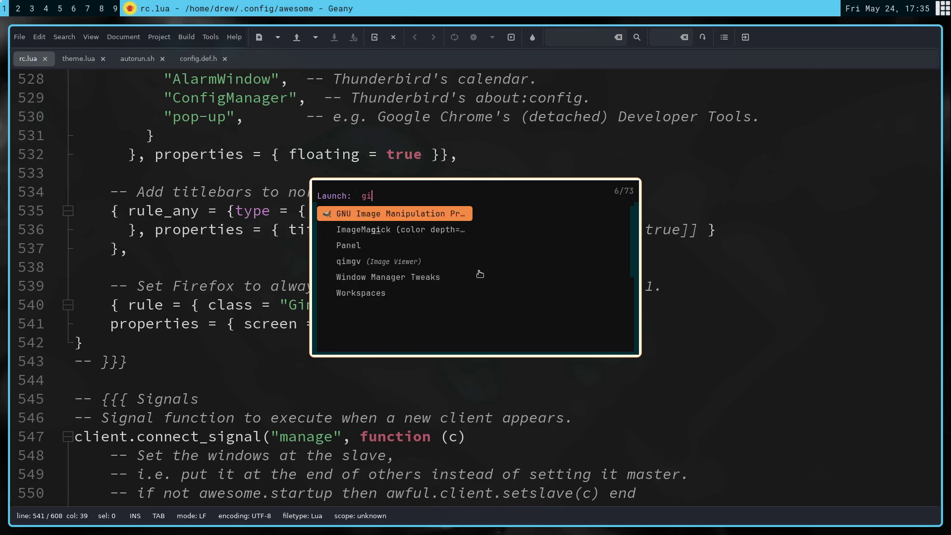
text(m)
key(Return)
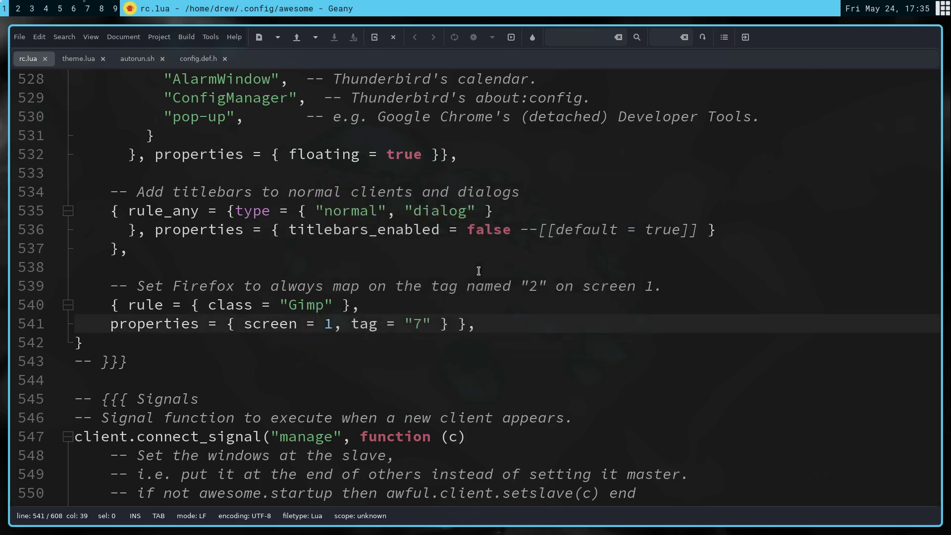
click(88, 10)
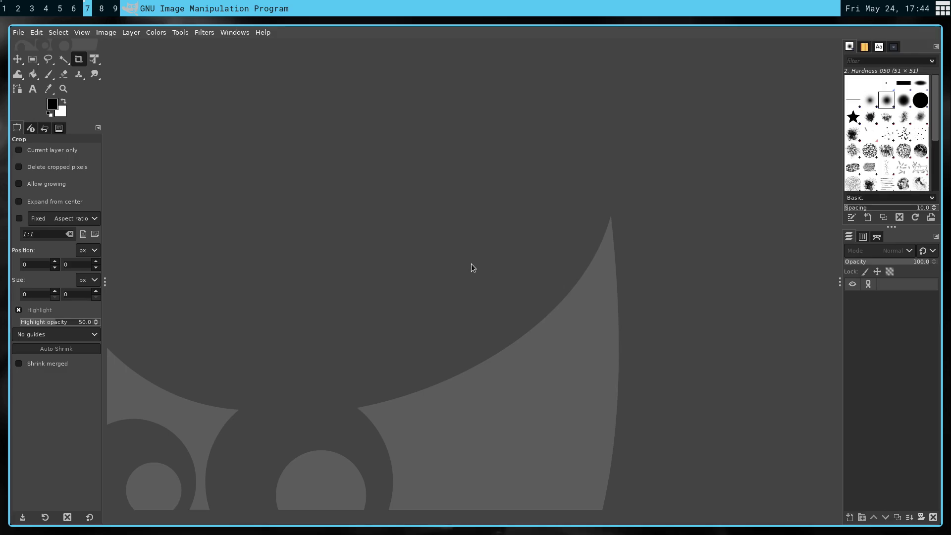
Quit GIMP, leaving tag 7 empty.
key(ctrl+q)
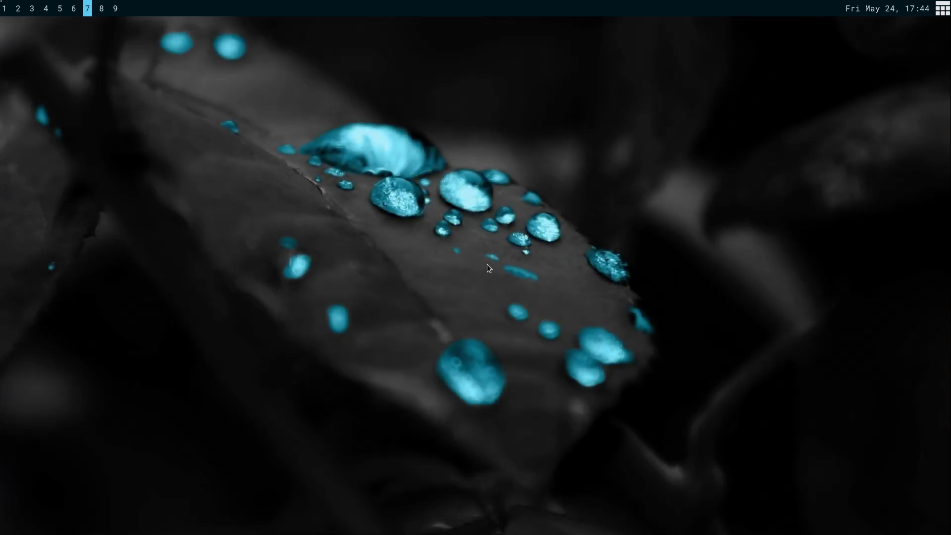